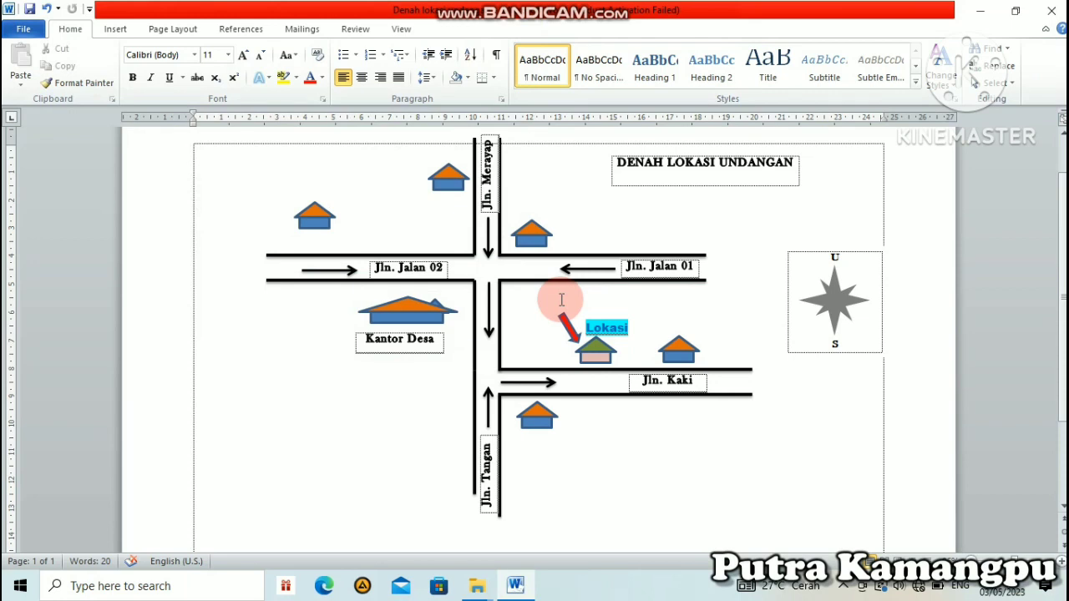
- Create a new blank document with Ctrl+N
scroll(1061, 506, "up", 1)
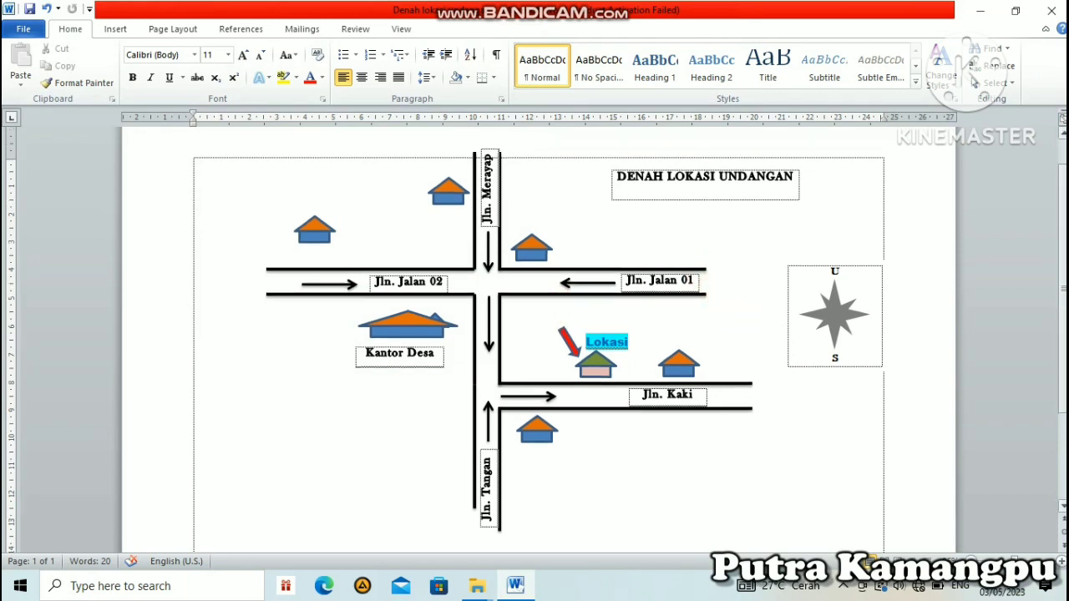
scroll(1061, 506, "up", 3)
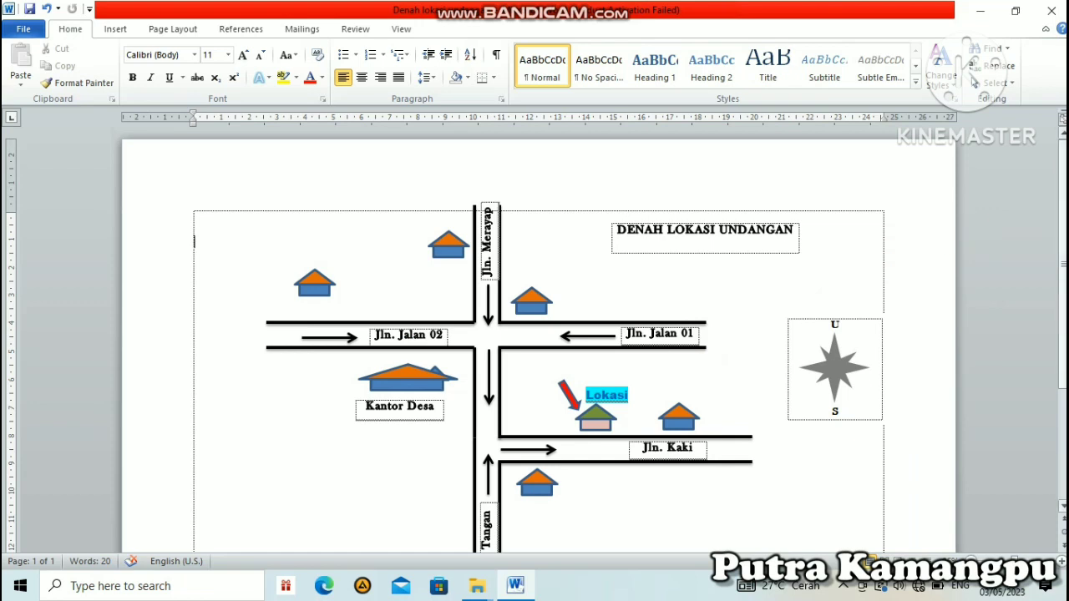
scroll(535, 335, "down", 2)
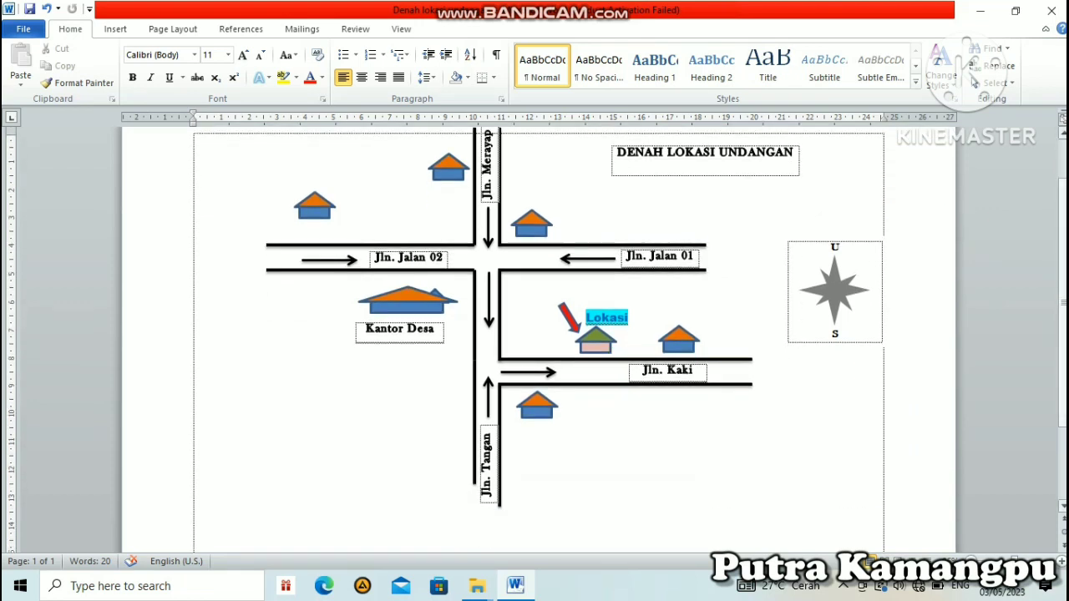
left_click(760, 386)
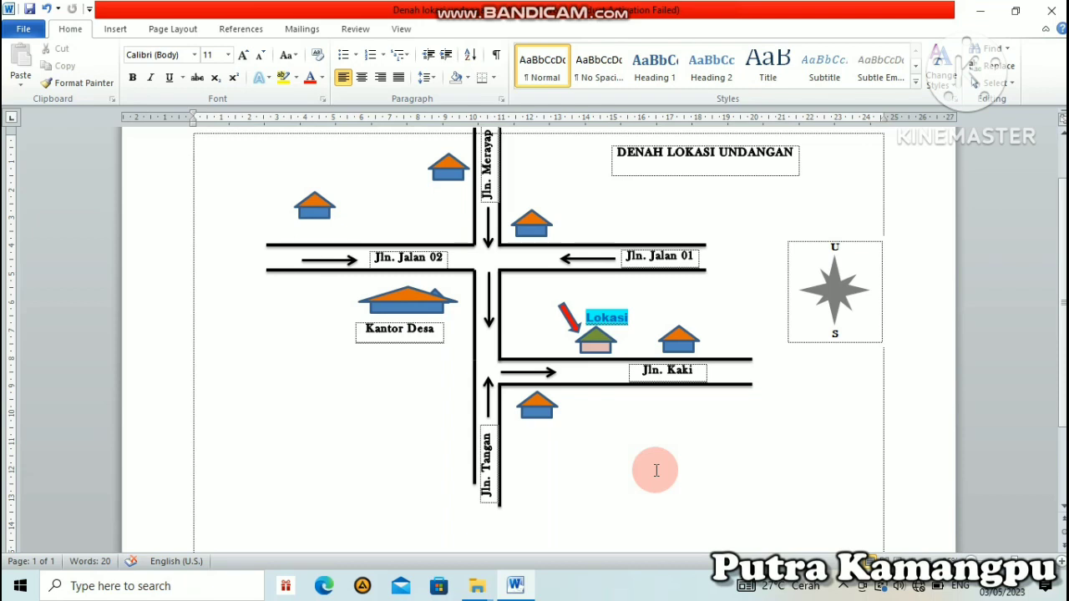
key("ctrl+n")
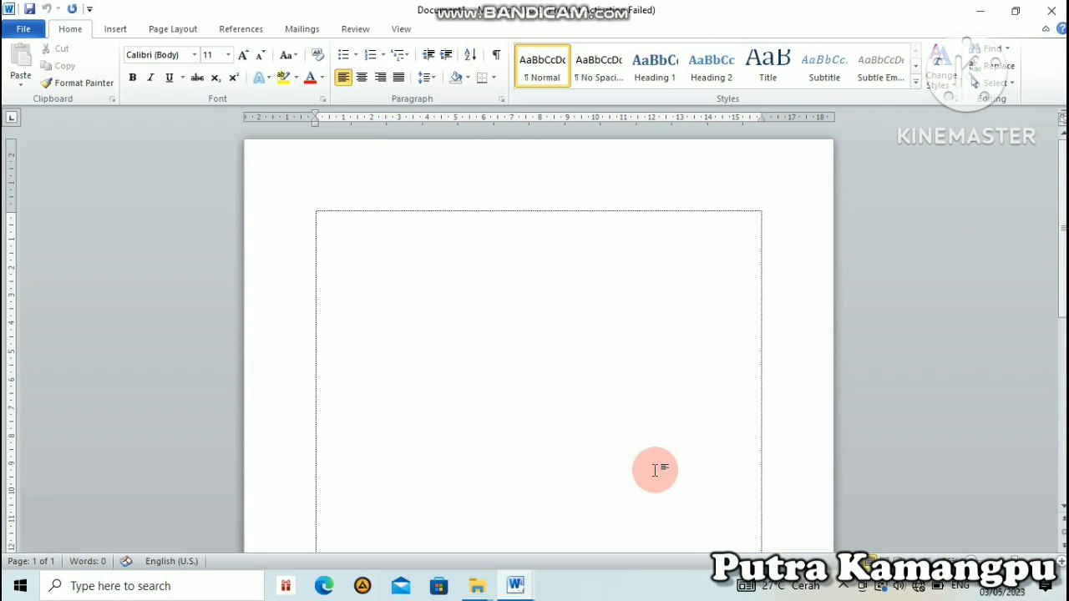
- Keep the paper size at A4, switch to landscape, and zoom out to fit the page
left_click(179, 28)
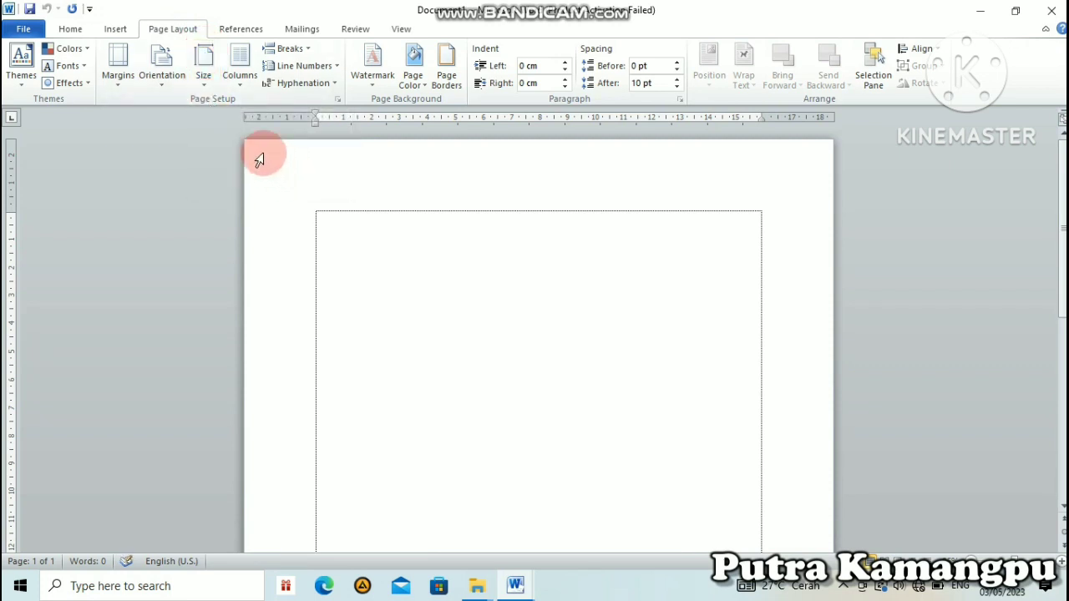
left_click(206, 84)
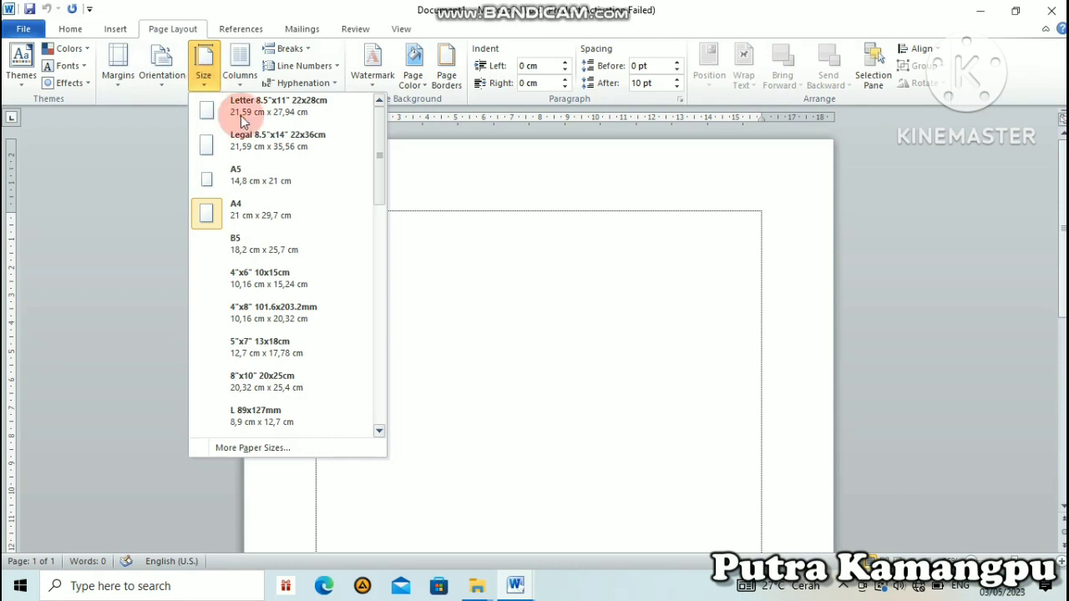
left_click(549, 272)
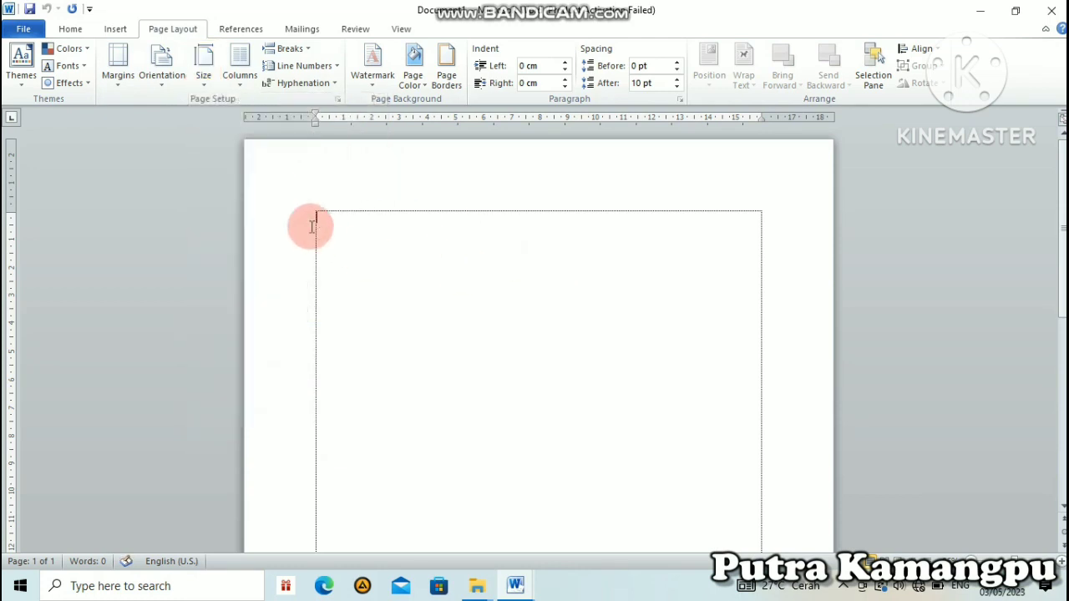
left_click(167, 85)
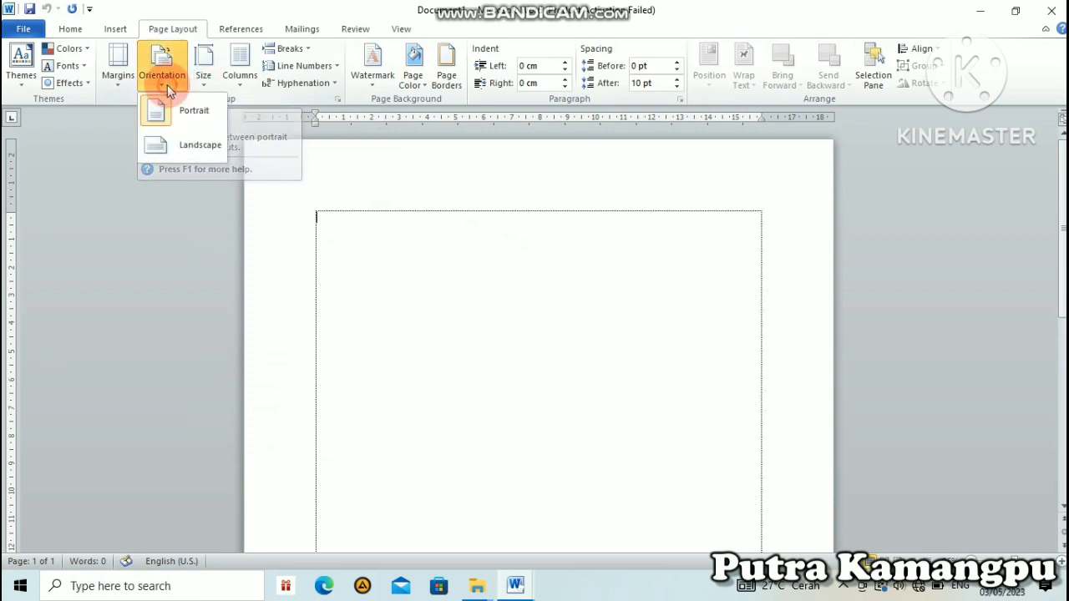
left_click(198, 148)
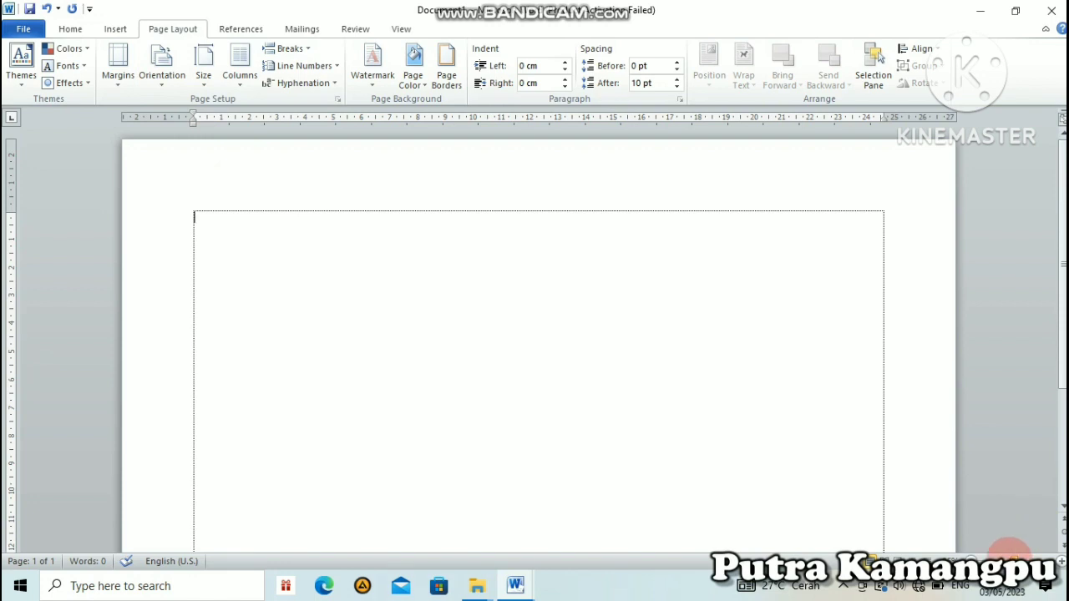
left_click(1008, 558)
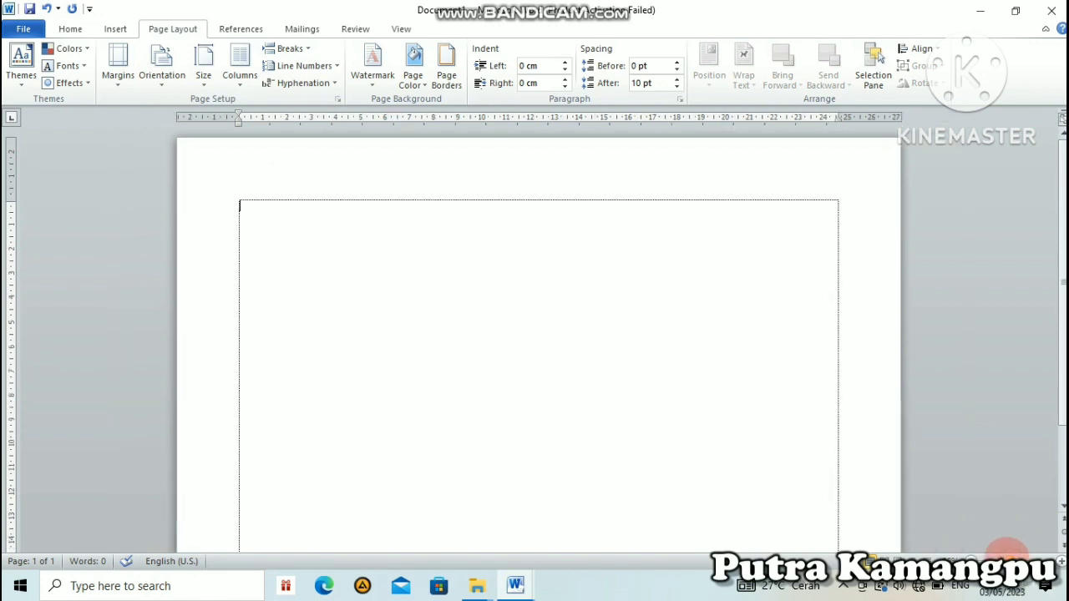
left_click(987, 558)
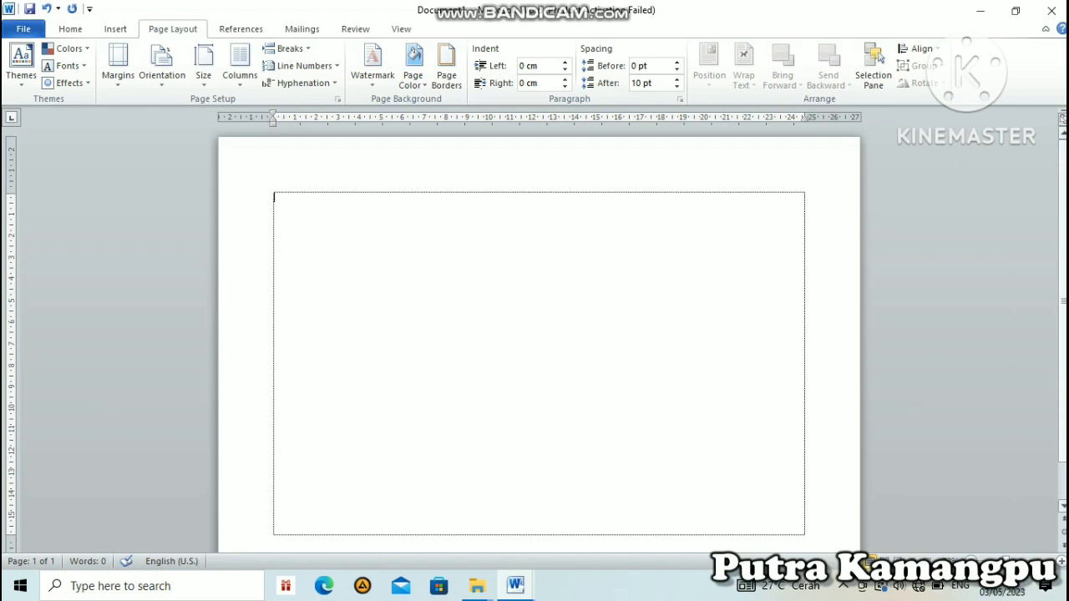
scroll(539, 334, "down", 1)
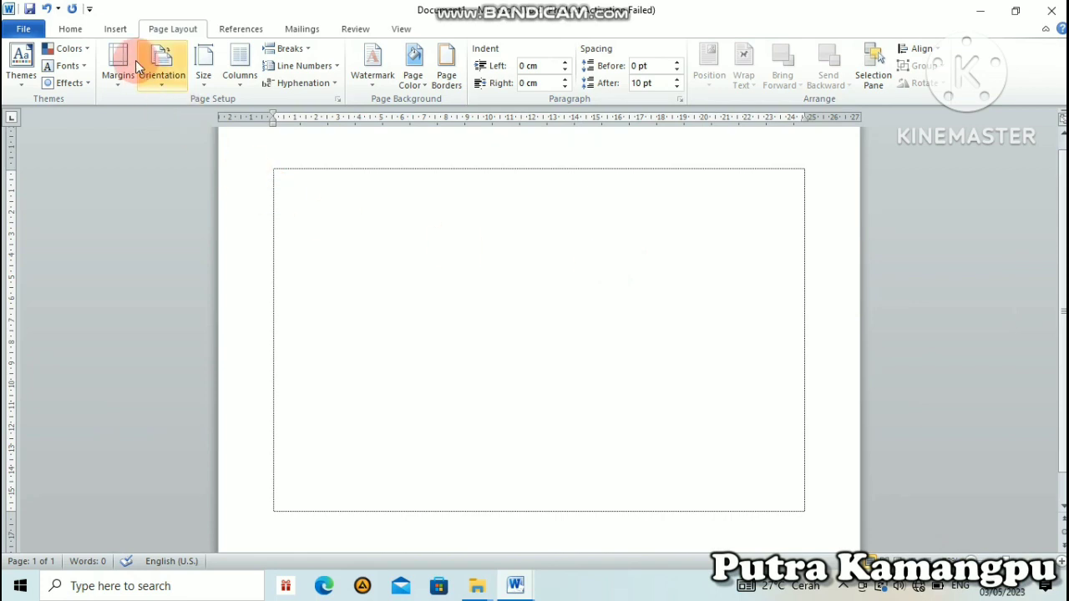
- Draw a straight Line shape as a short horizontal stroke on the page's left side
left_click(115, 30)
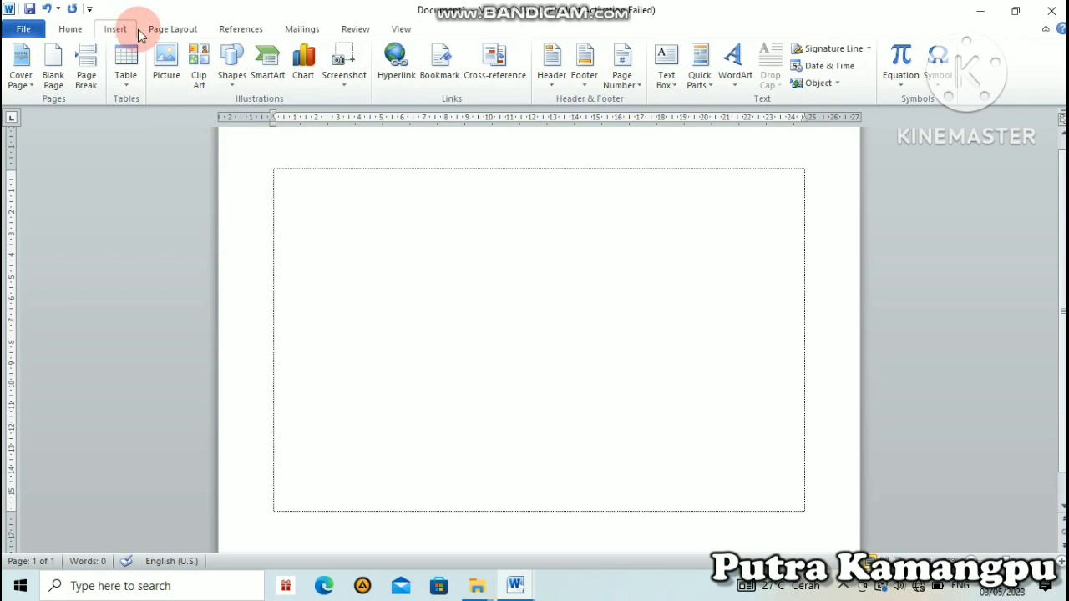
left_click(232, 63)
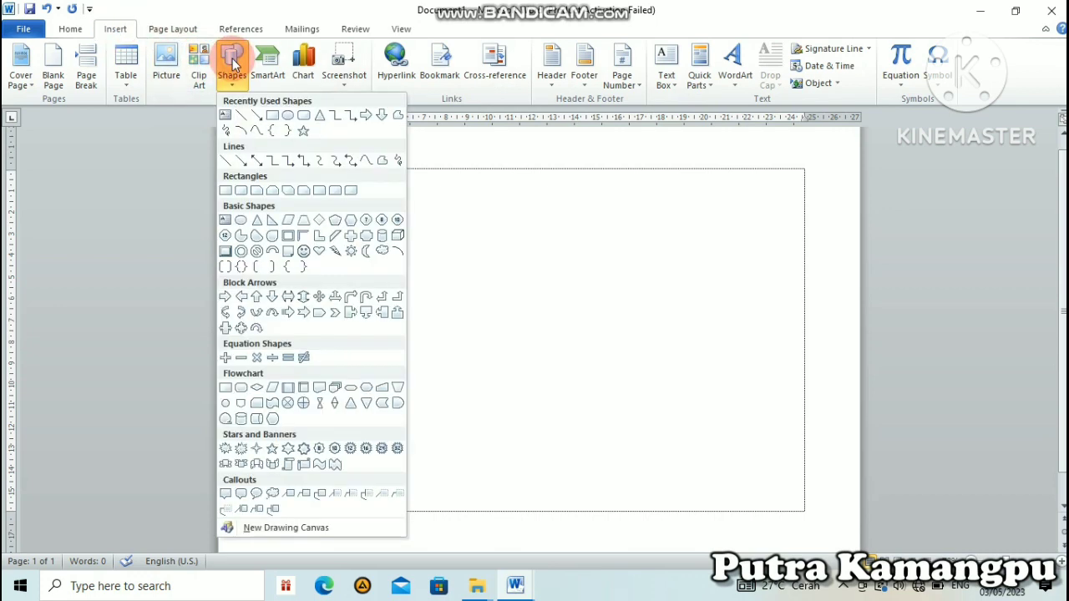
left_click(241, 118)
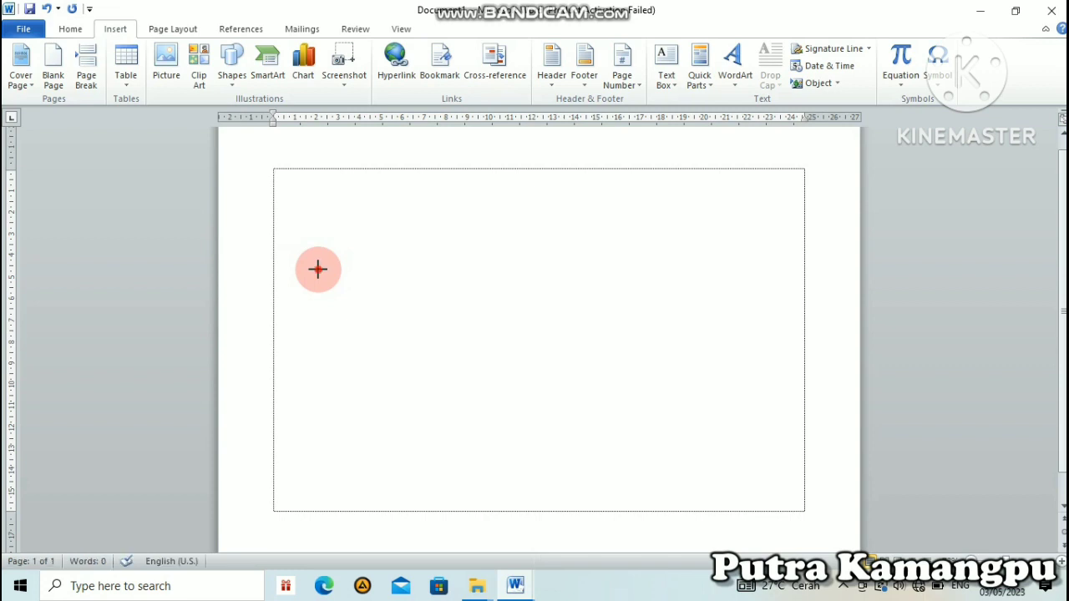
left_click_drag(322, 269, 445, 269)
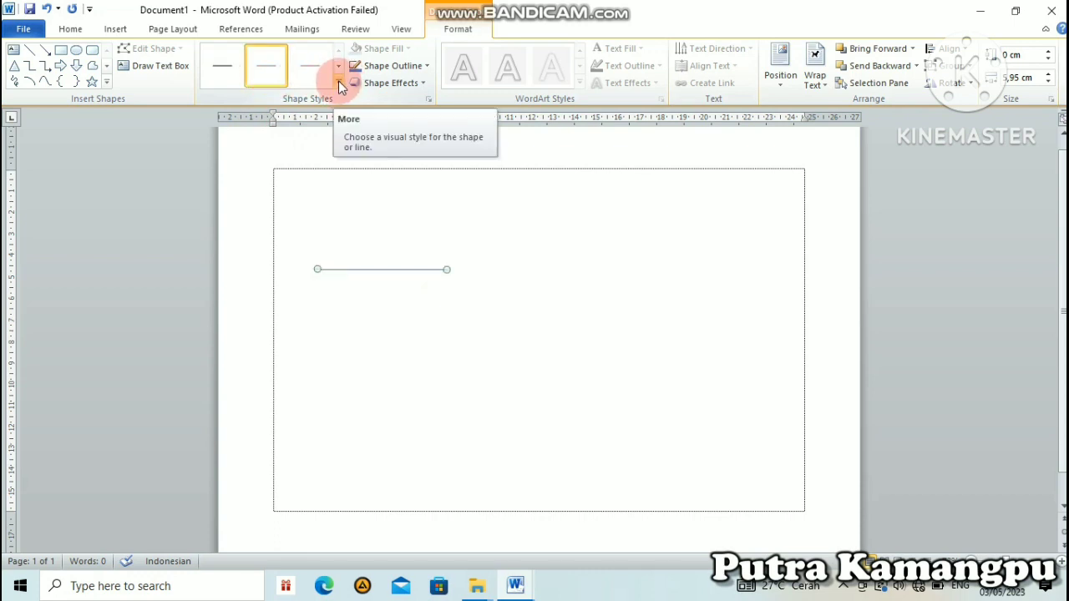
- Apply the Intense Line - Dark 1 style to the line and Ctrl-drag a copy just below it
left_click(459, 30)
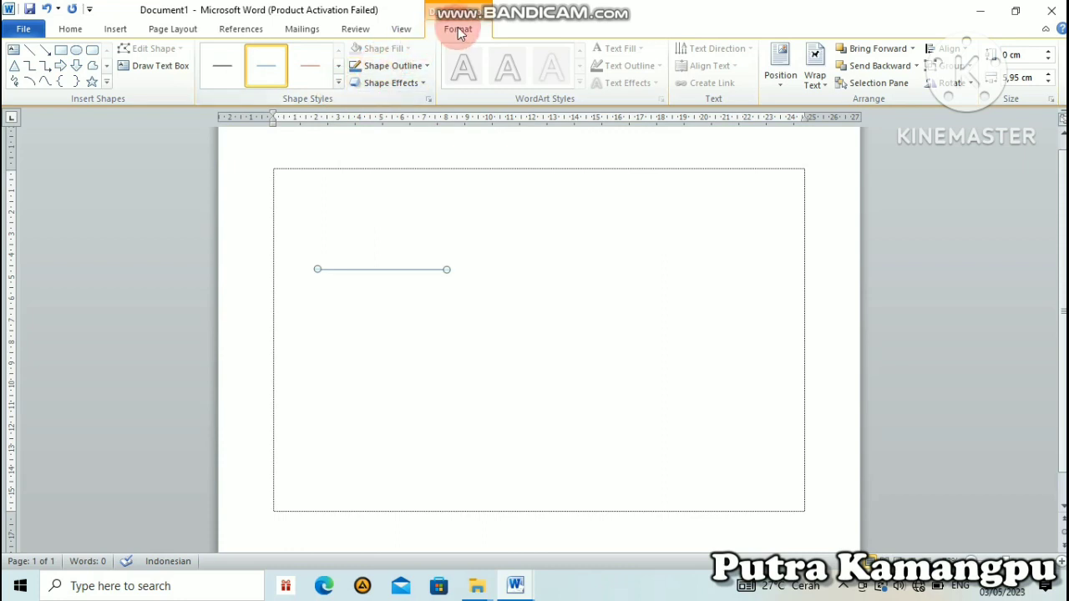
left_click(338, 87)
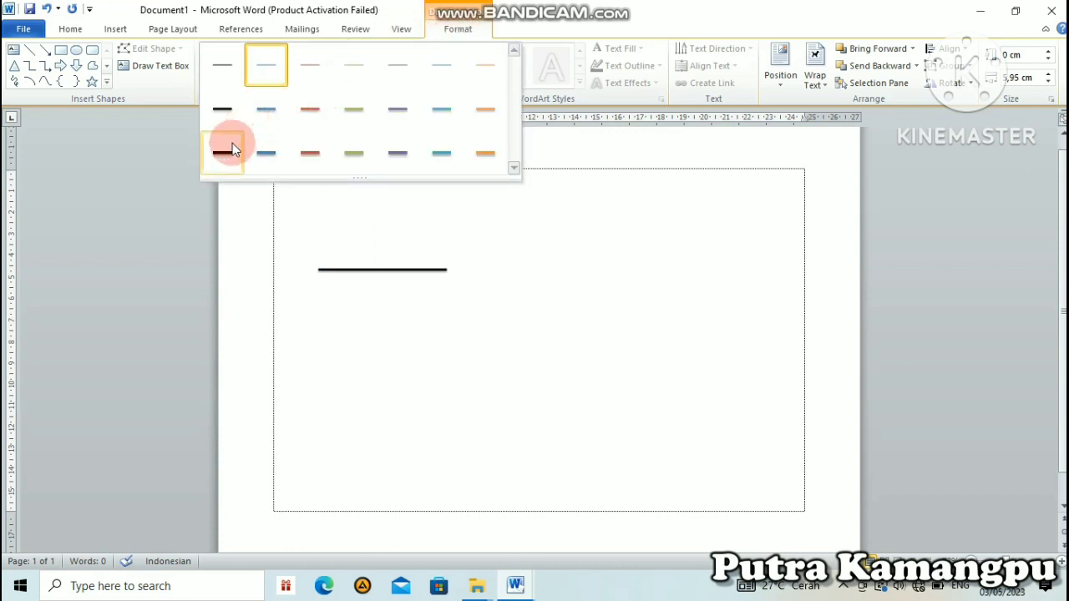
left_click(222, 152)
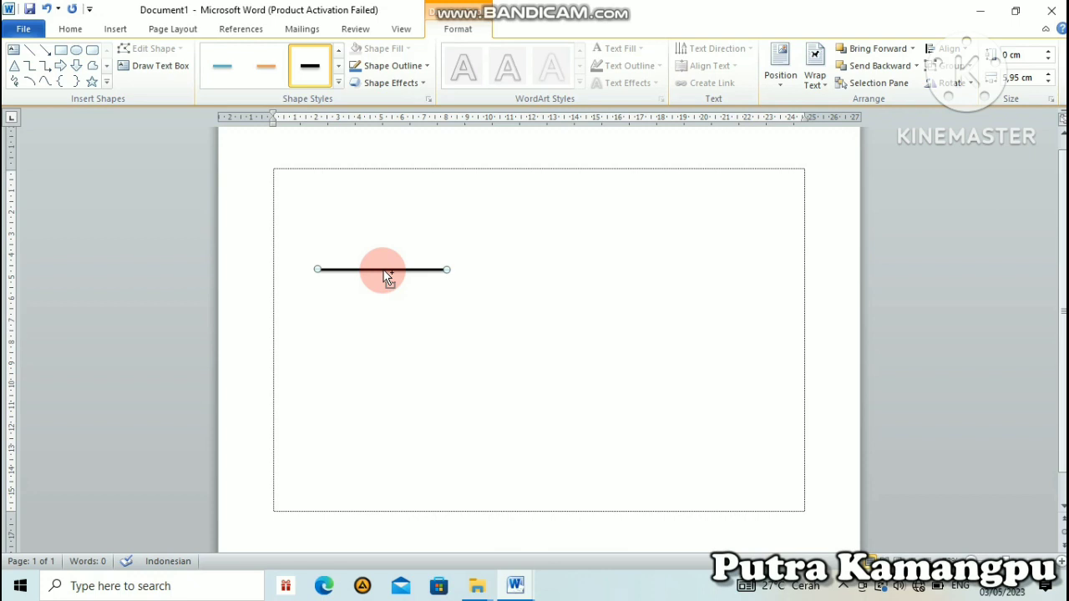
left_click_drag(382, 270, 382, 292)
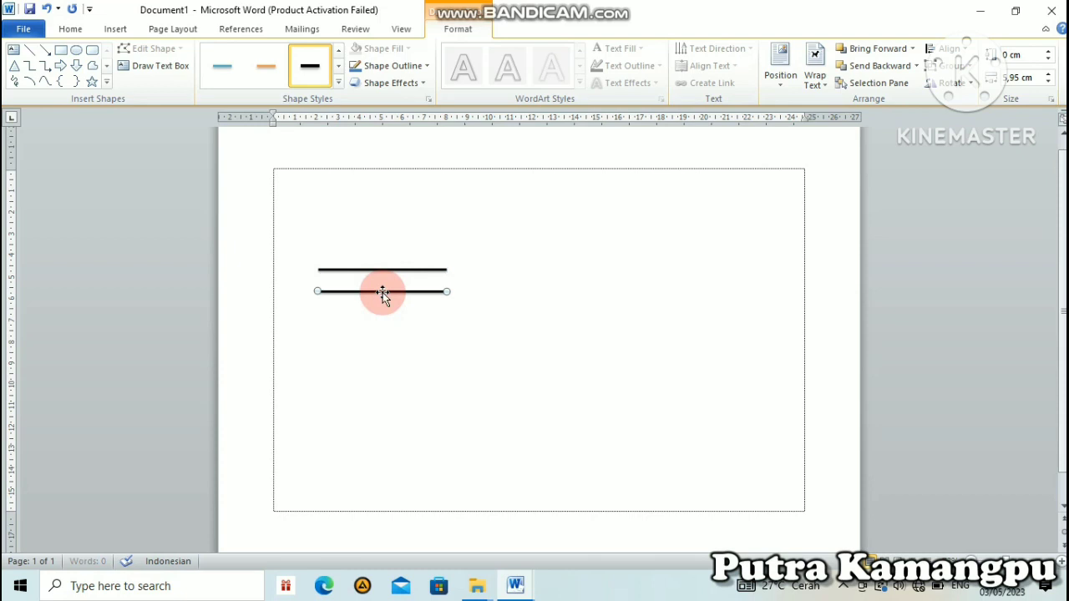
left_click(559, 285)
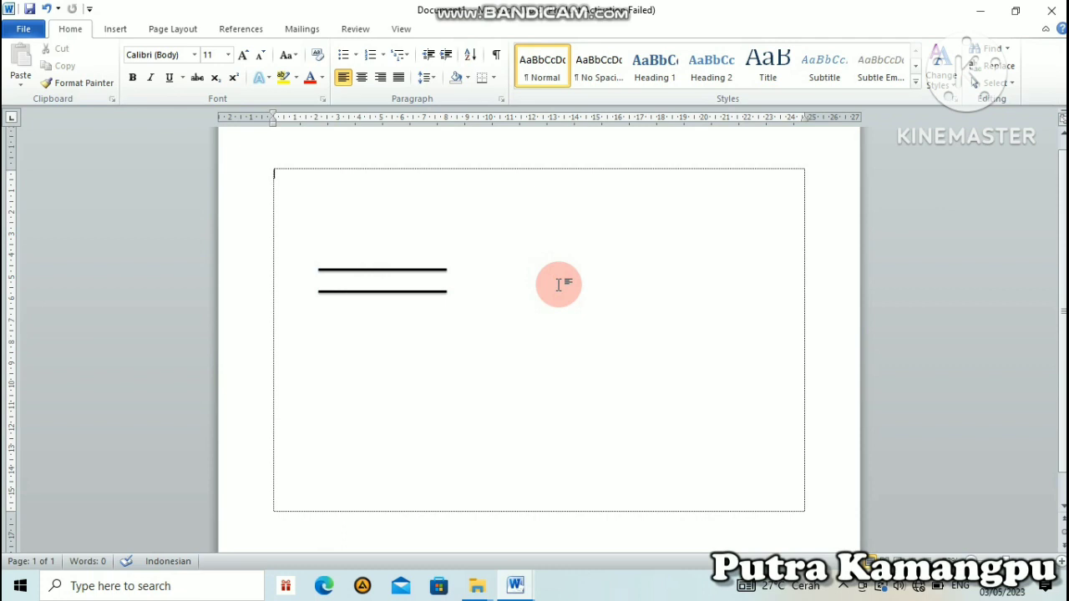
- Group both thick lines into one double road and move it slightly lower-left
left_click(423, 269)
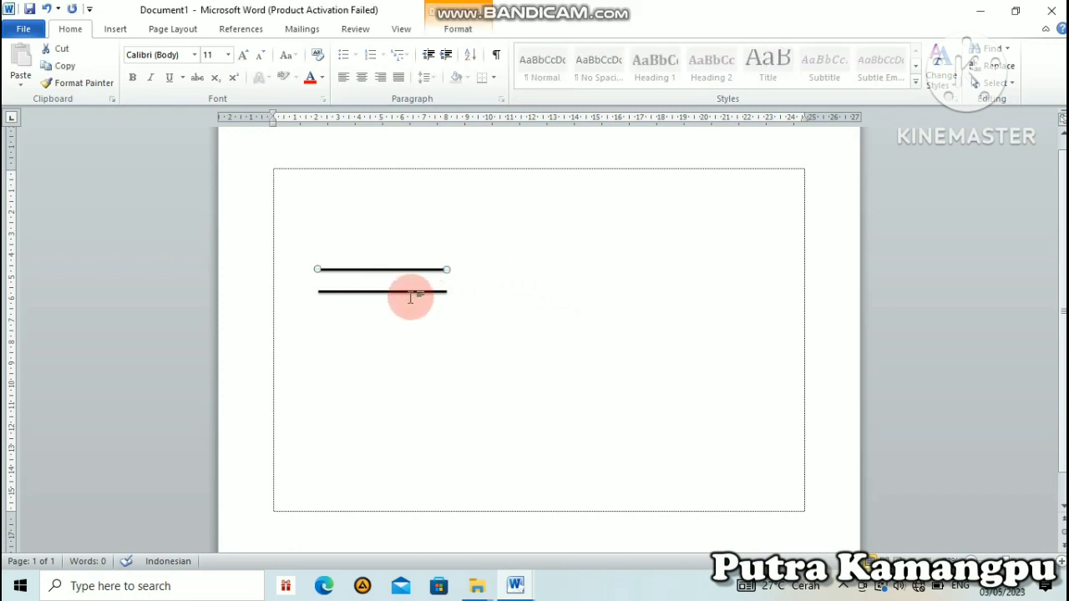
left_click(411, 291, "shift")
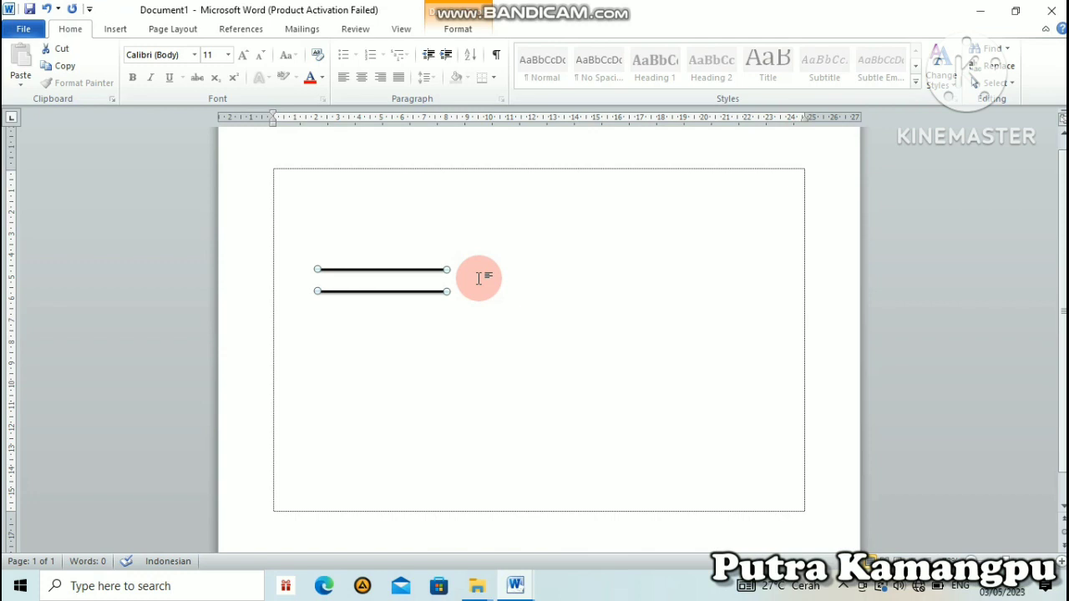
left_click(459, 31)
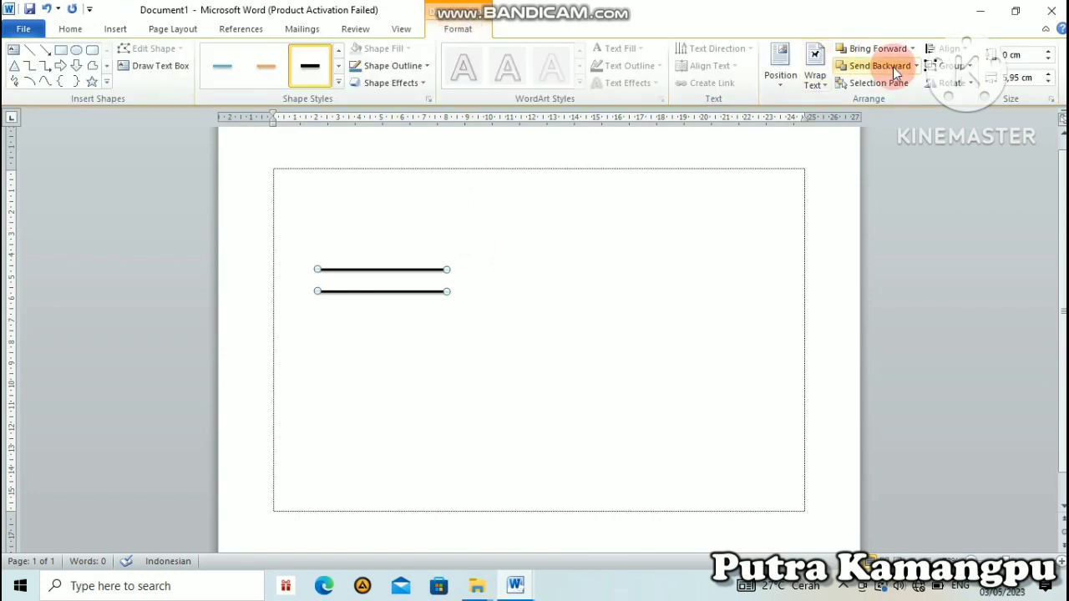
left_click(970, 67)
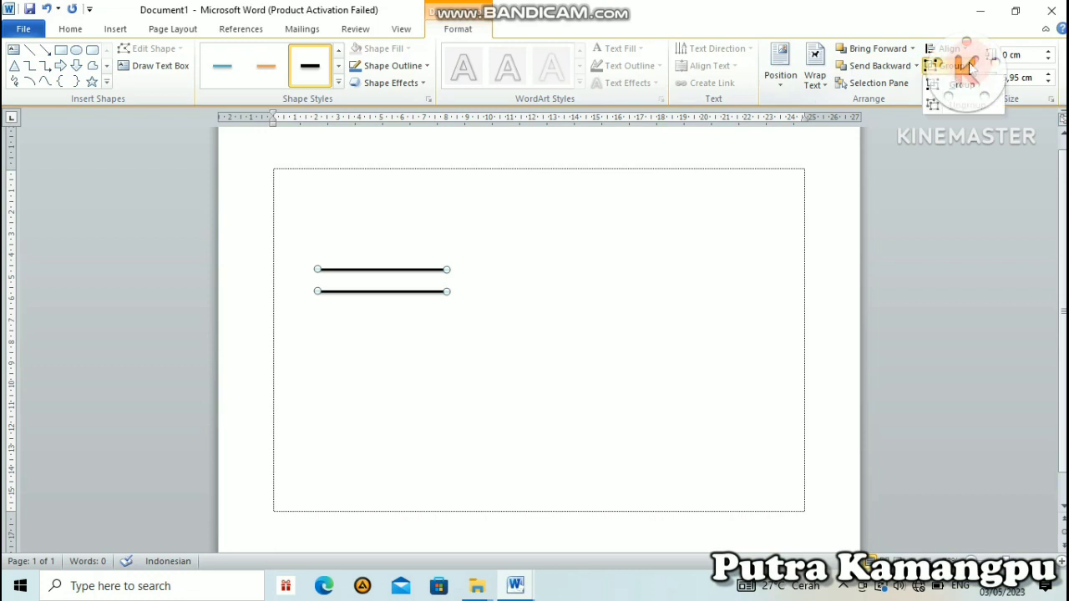
left_click(961, 84)
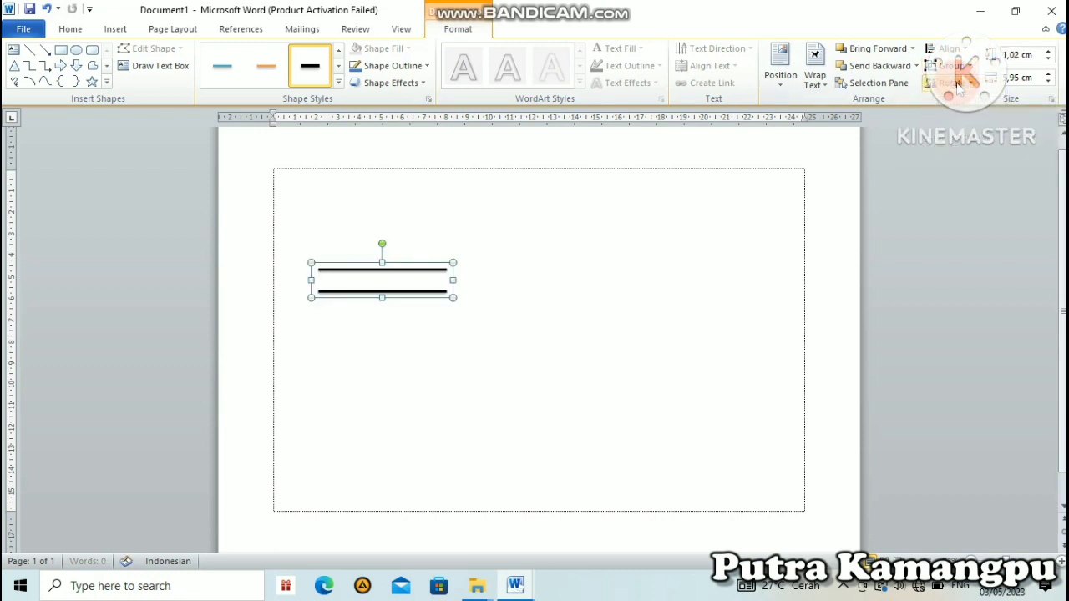
left_click(519, 345)
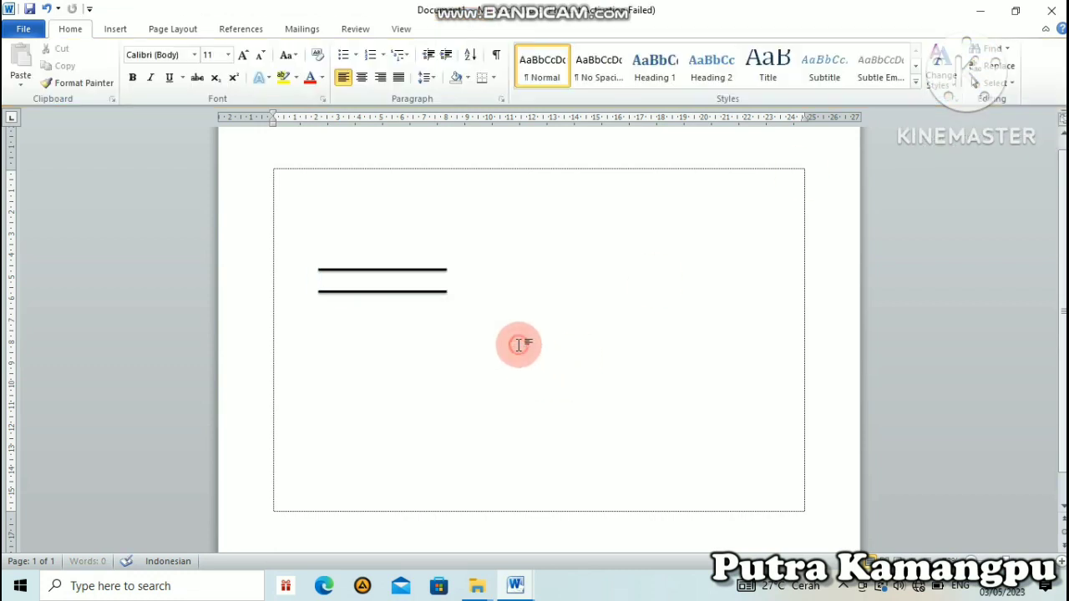
left_click(404, 272)
mouse_move(404, 271)
left_mouse_down()
mouse_move(549, 300)
mouse_move(383, 290)
left_mouse_up()
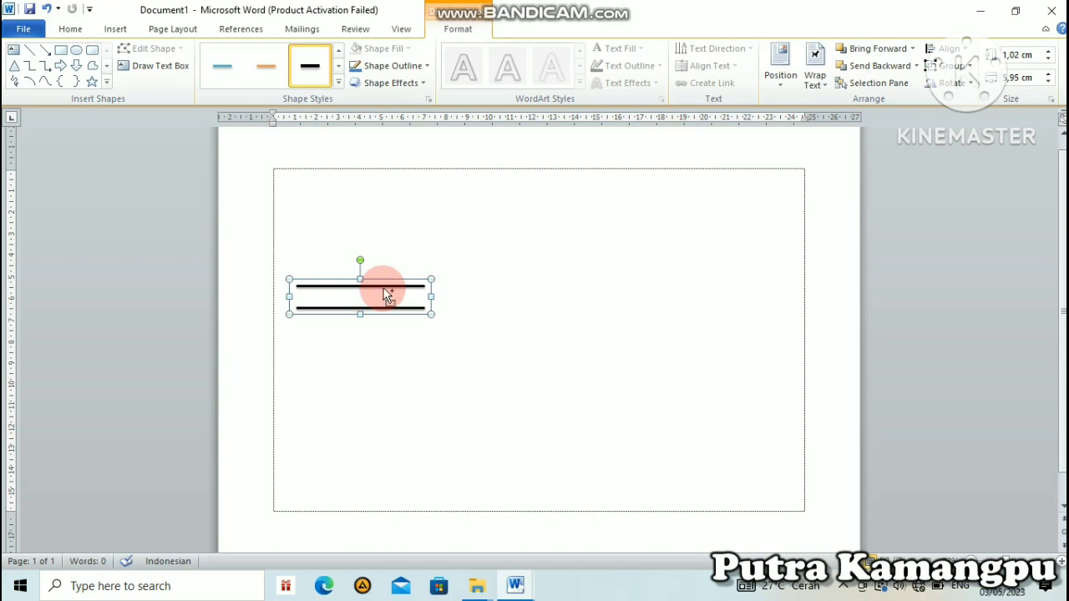
- Duplicate the double road four times with Ctrl+D and spread the copies across the page
key("ctrl+d")
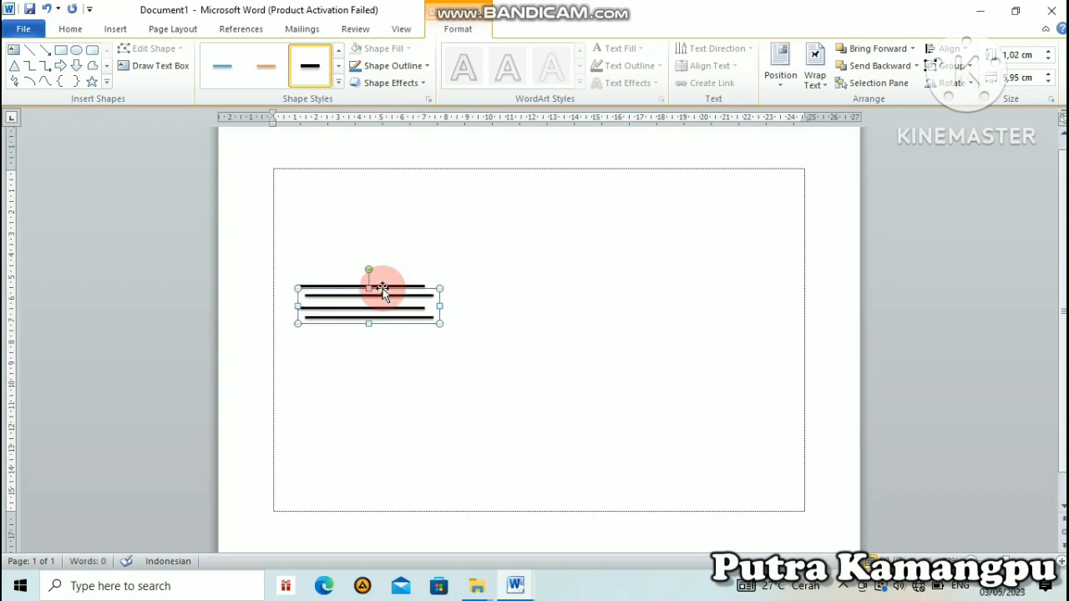
left_click_drag(393, 296, 483, 351)
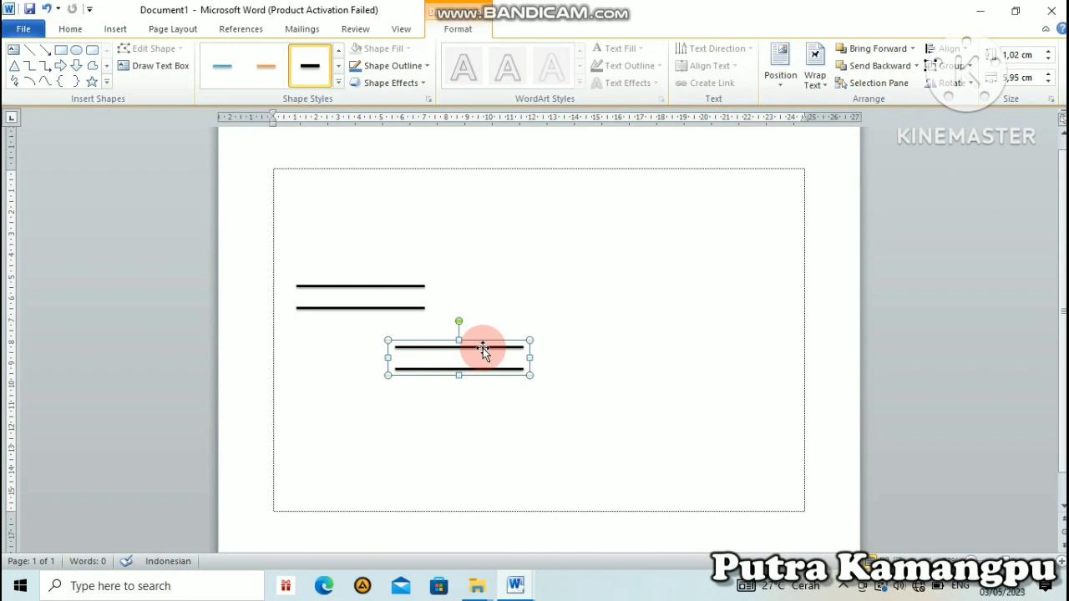
key("ctrl+d")
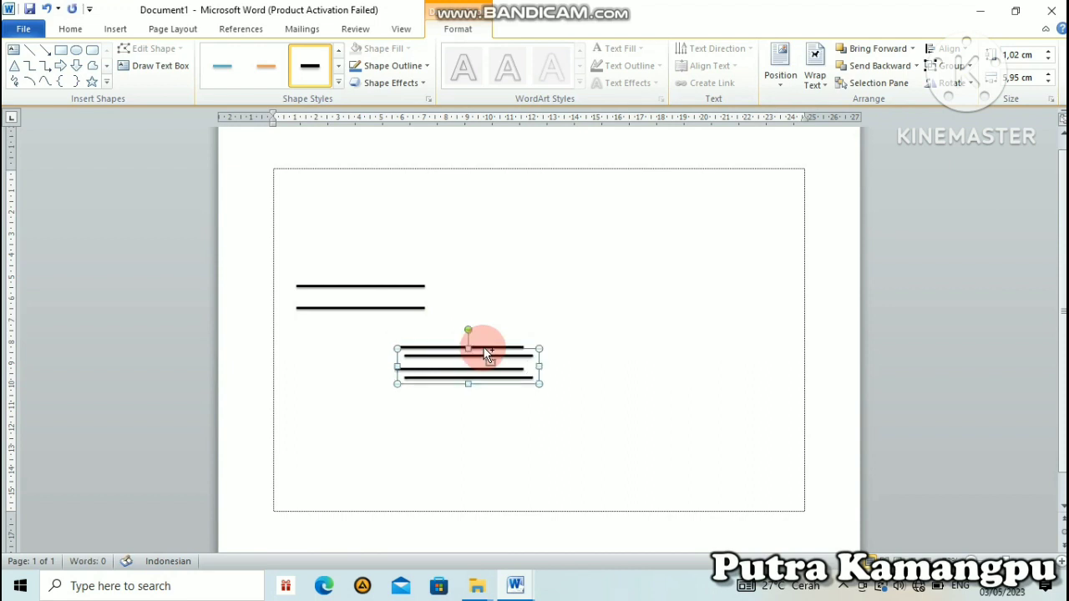
left_click_drag(483, 351, 598, 378)
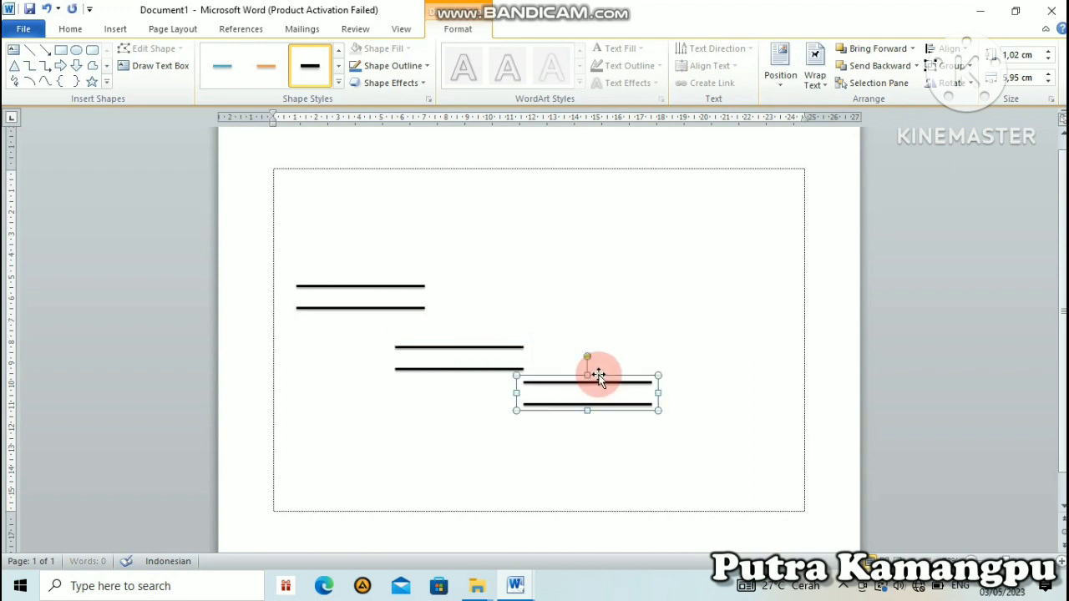
key("ctrl+d")
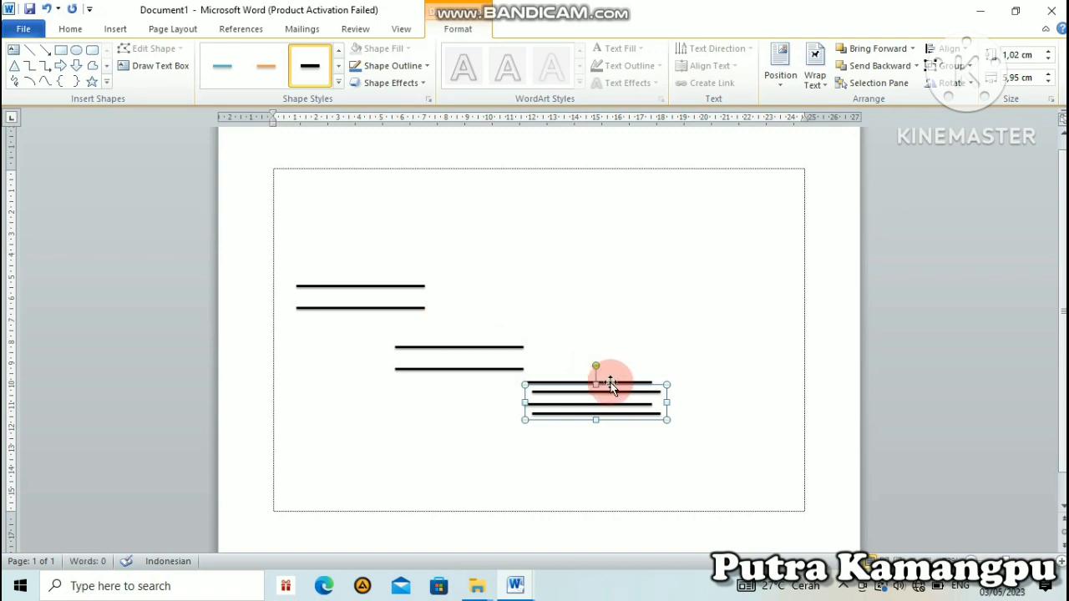
left_click_drag(615, 391, 443, 410)
key("ctrl+d")
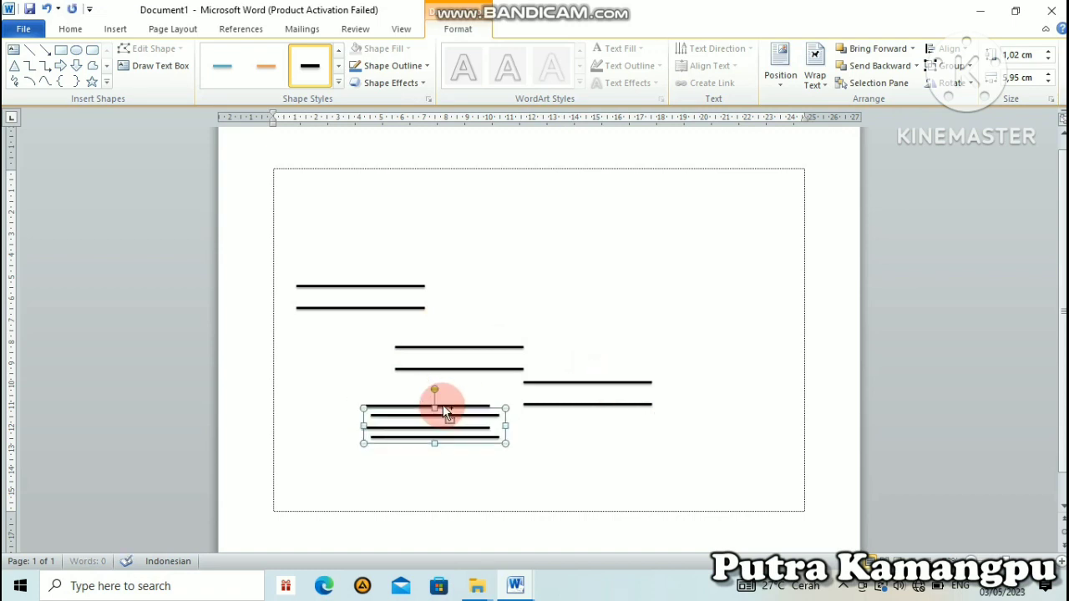
left_click_drag(452, 418, 592, 449)
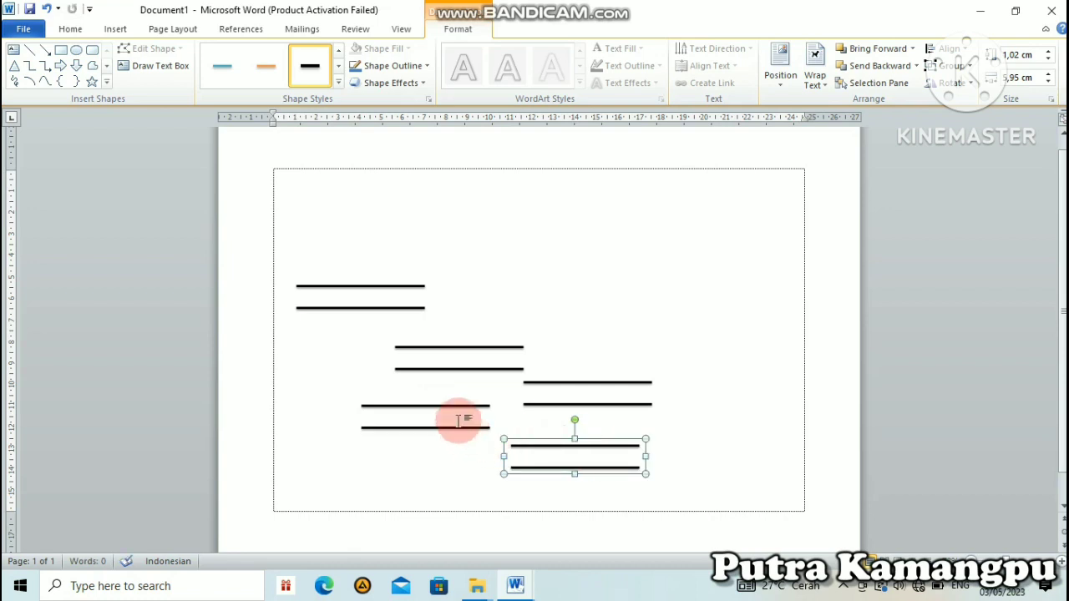
left_click_drag(452, 410, 380, 410)
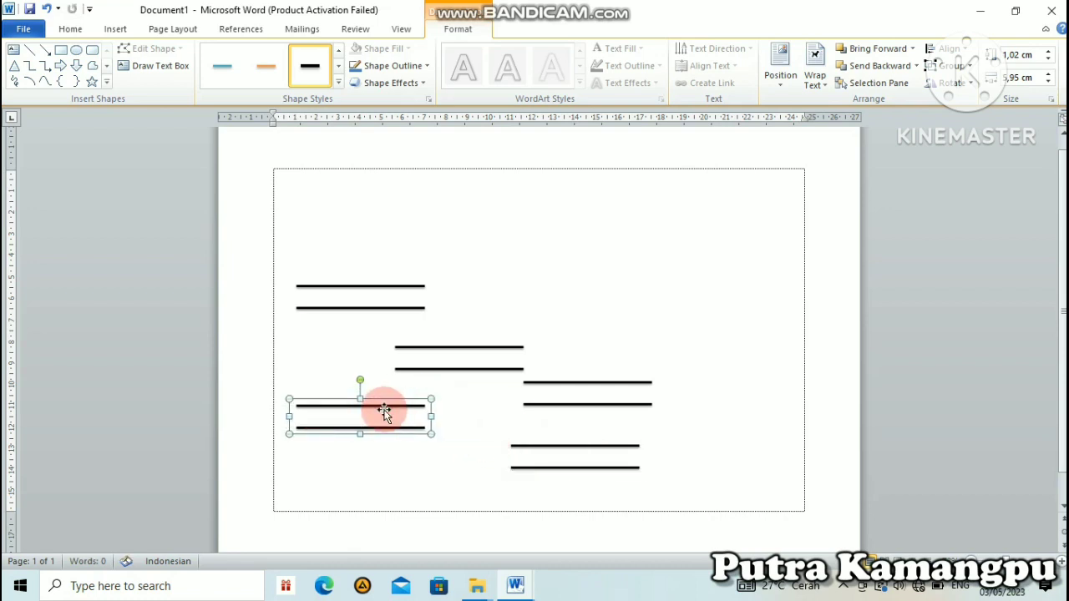
left_click(497, 342)
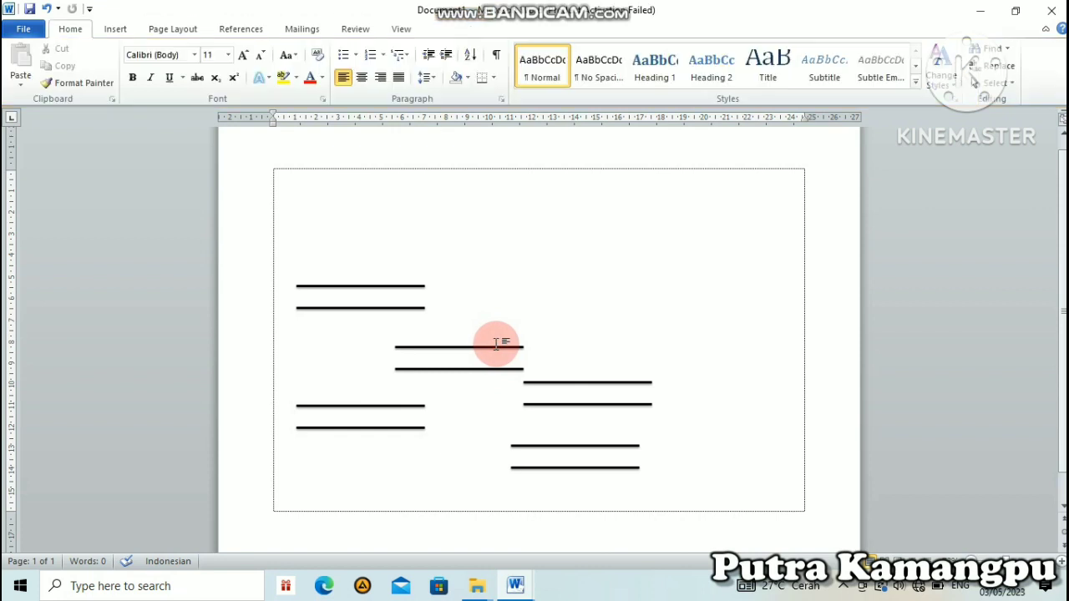
left_click_drag(496, 349, 571, 300)
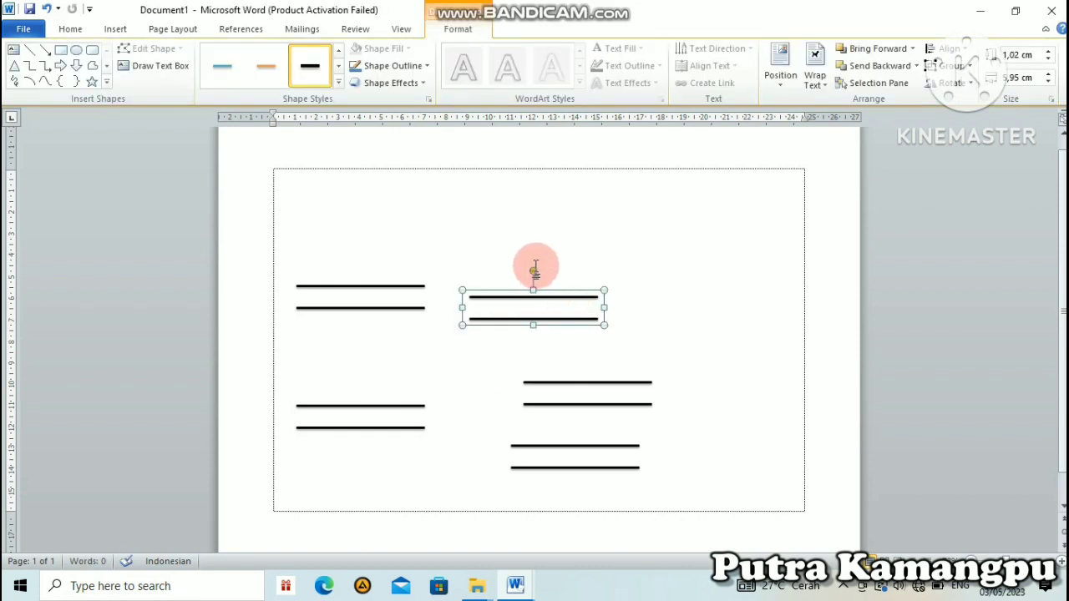
- Rotate a road copy upright above the junction, shorten it, and bring horizontal pieces to meet it
left_click_drag(535, 271, 454, 278)
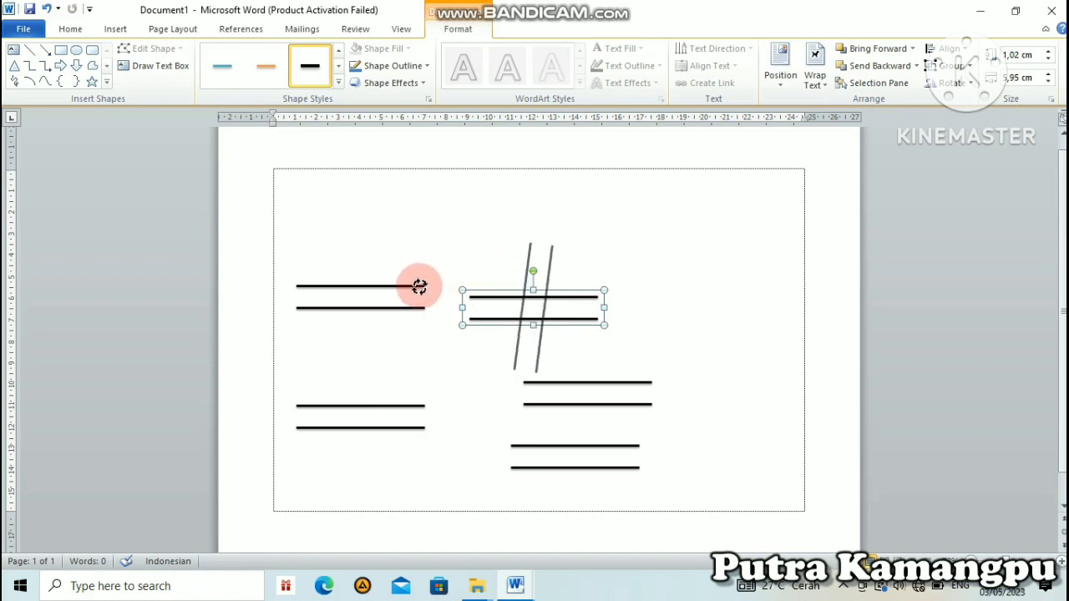
left_click_drag(454, 277, 381, 291)
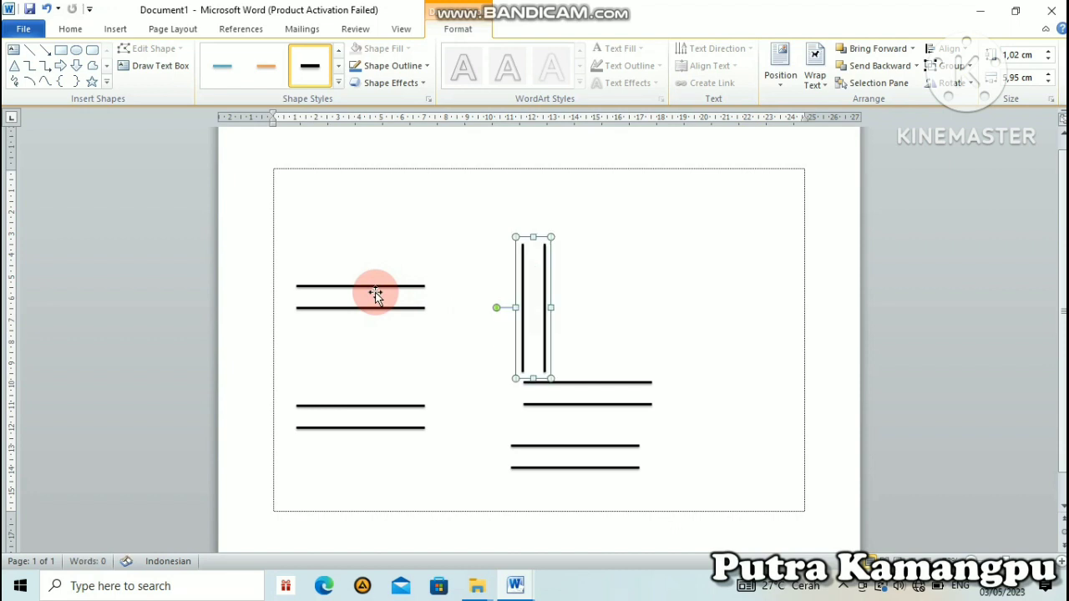
mouse_move(544, 275)
left_mouse_down()
mouse_move(462, 220)
mouse_move(442, 190)
left_mouse_up()
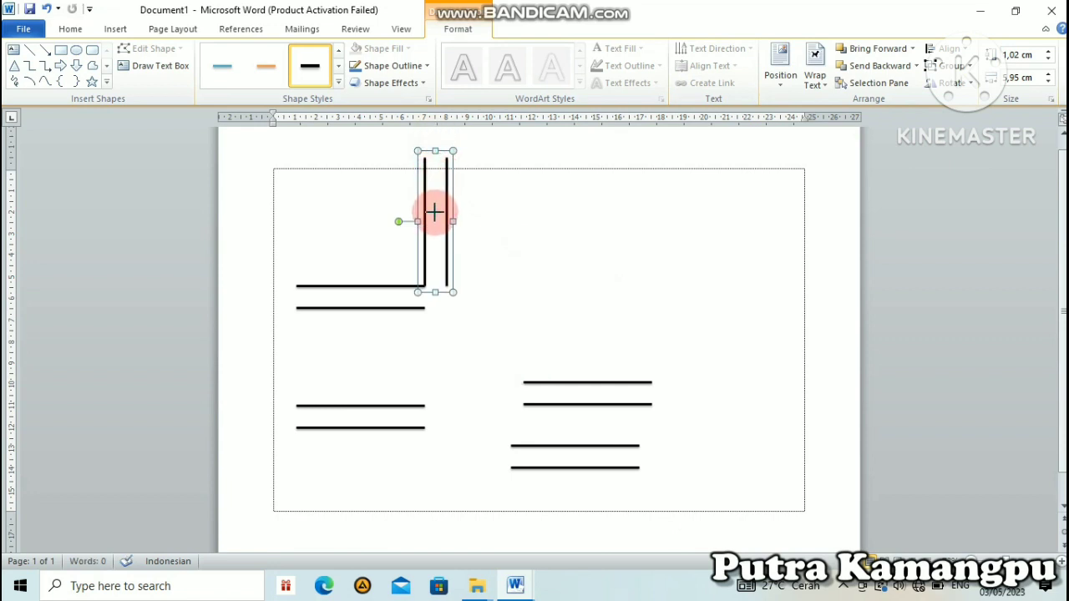
left_click_drag(435, 151, 435, 220)
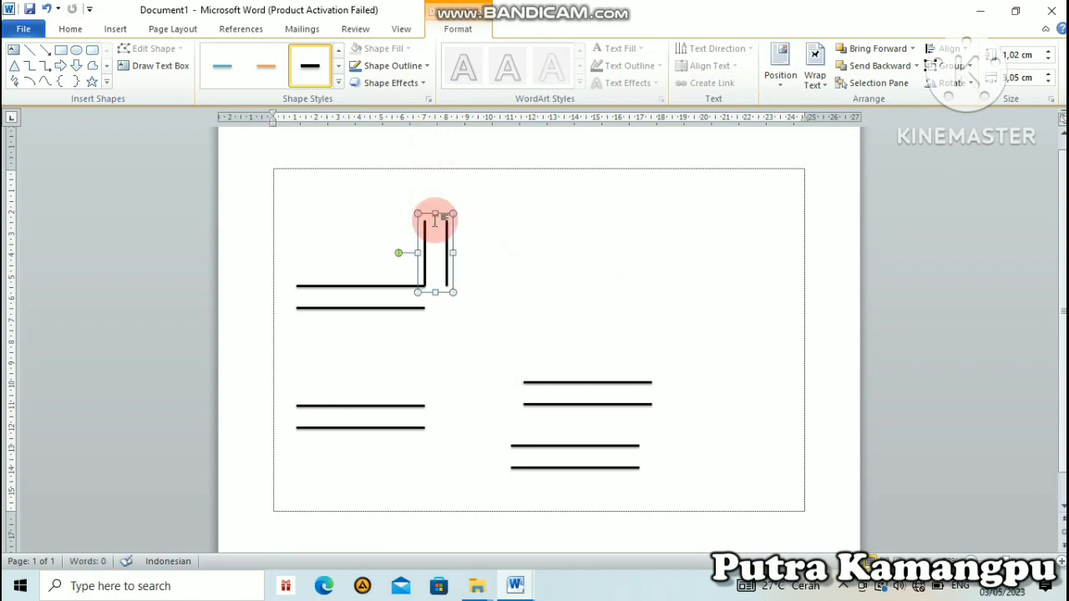
left_click(567, 254)
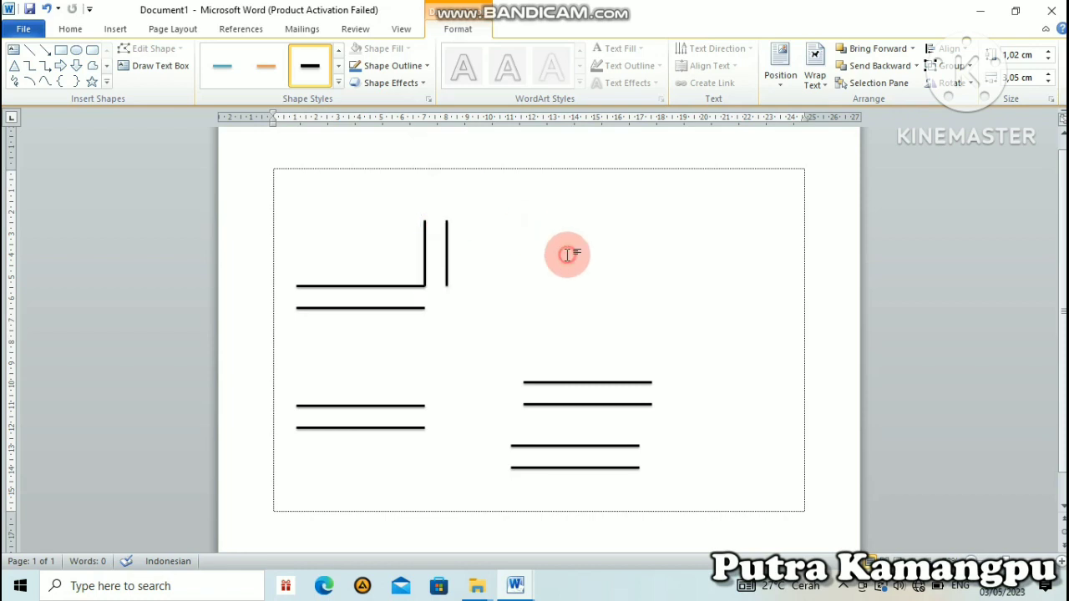
left_click(449, 252)
left_click_drag(448, 252, 449, 254)
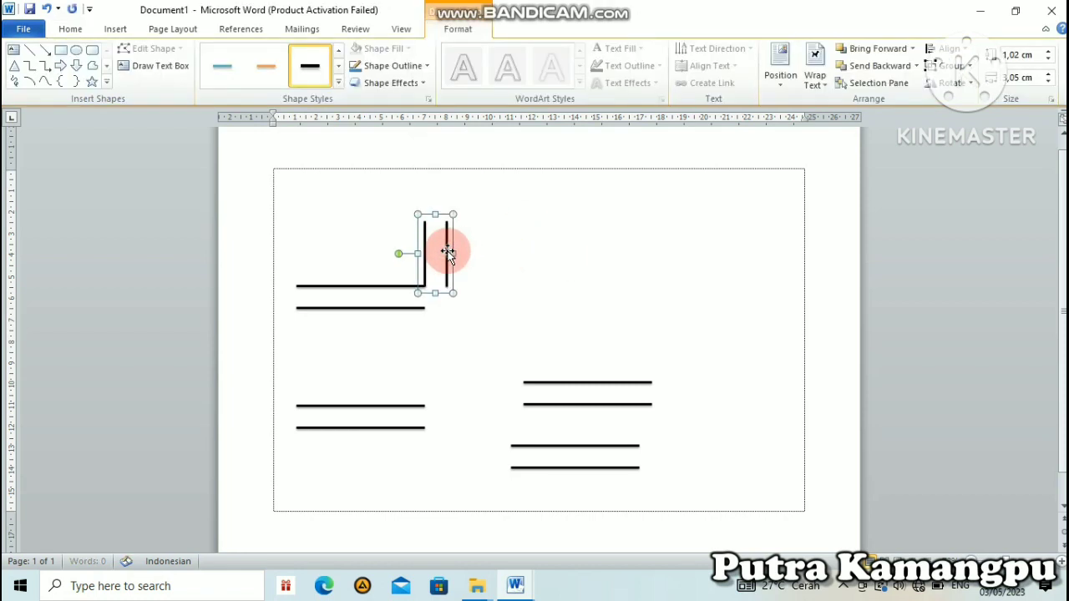
left_click(416, 407)
mouse_move(416, 407)
left_mouse_down()
mouse_move(603, 309)
mouse_move(568, 289)
left_mouse_up()
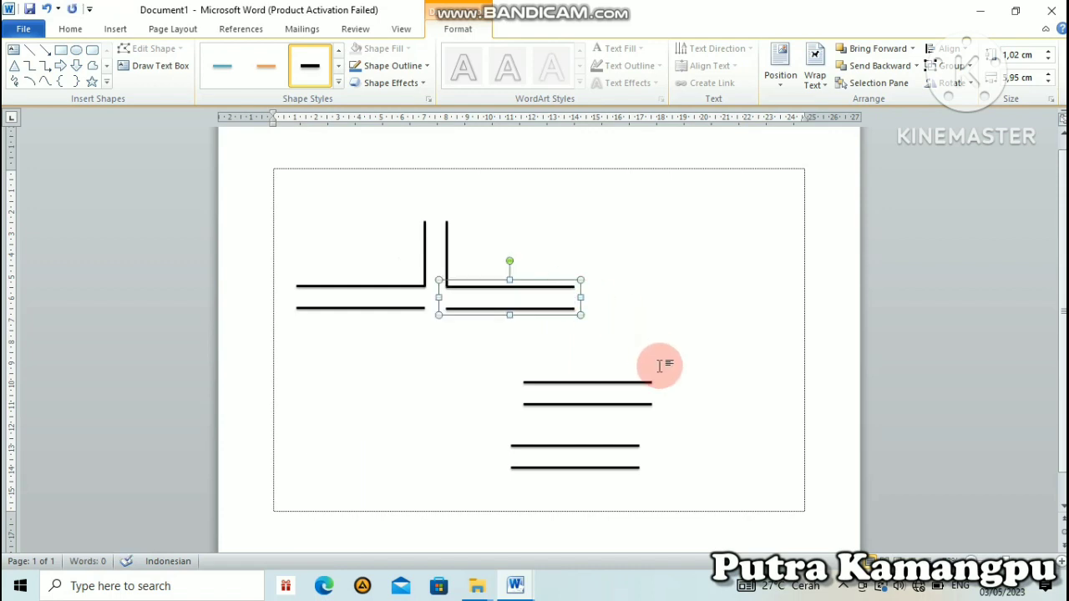
mouse_move(604, 382)
left_mouse_down()
mouse_move(474, 361)
mouse_move(442, 371)
mouse_move(486, 385)
left_mouse_up()
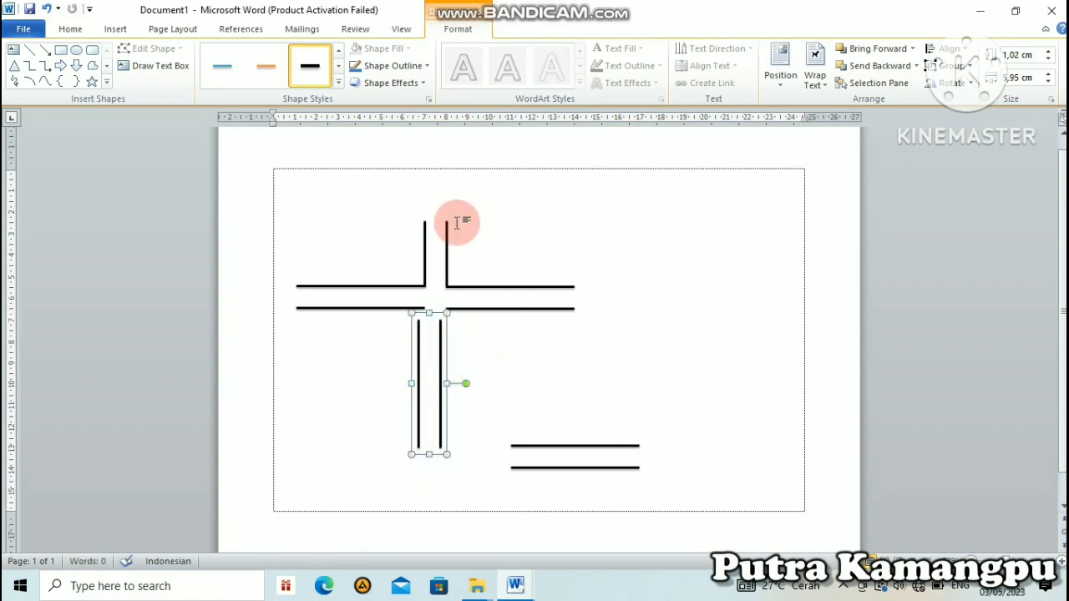
- Duplicate the vertical road, place it below the junction, and lengthen it to 4,35 cm
left_click(448, 252)
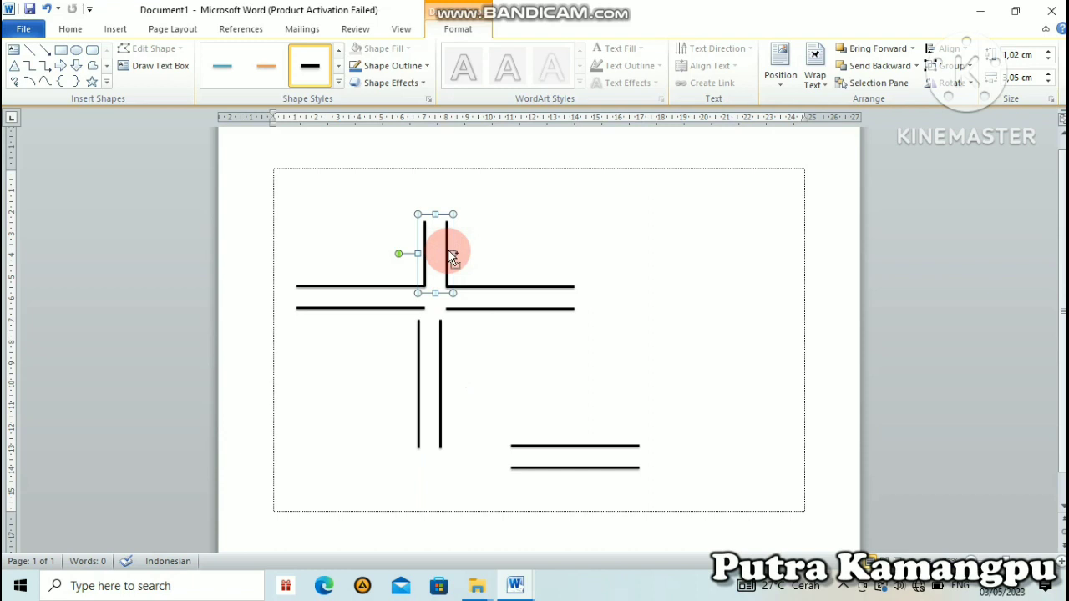
key("ctrl+d")
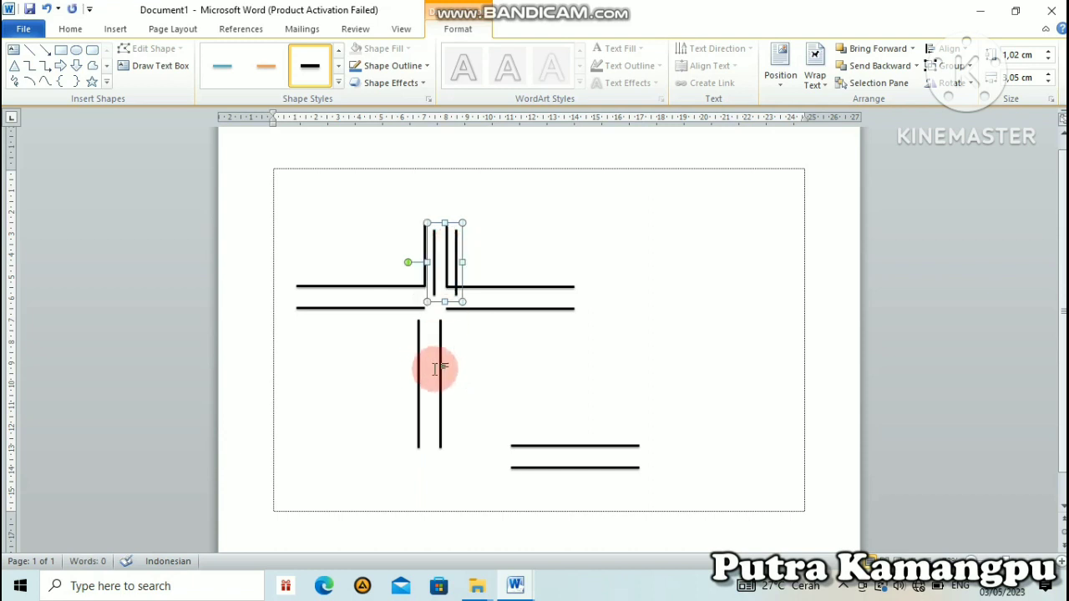
left_click(440, 369)
left_click_drag(440, 369, 404, 367)
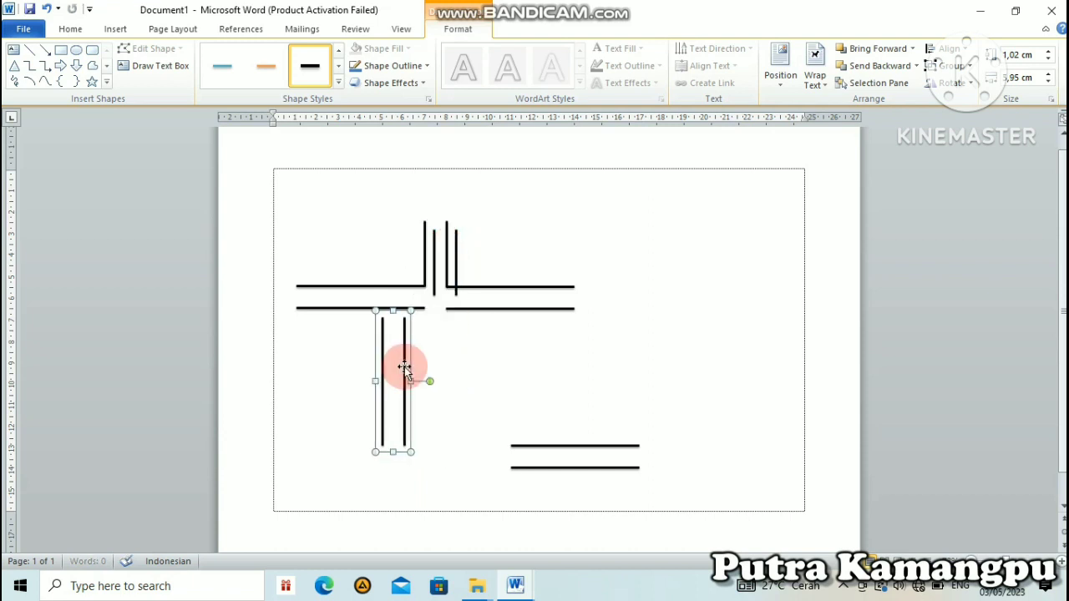
left_click(456, 272)
left_click_drag(457, 272, 451, 353)
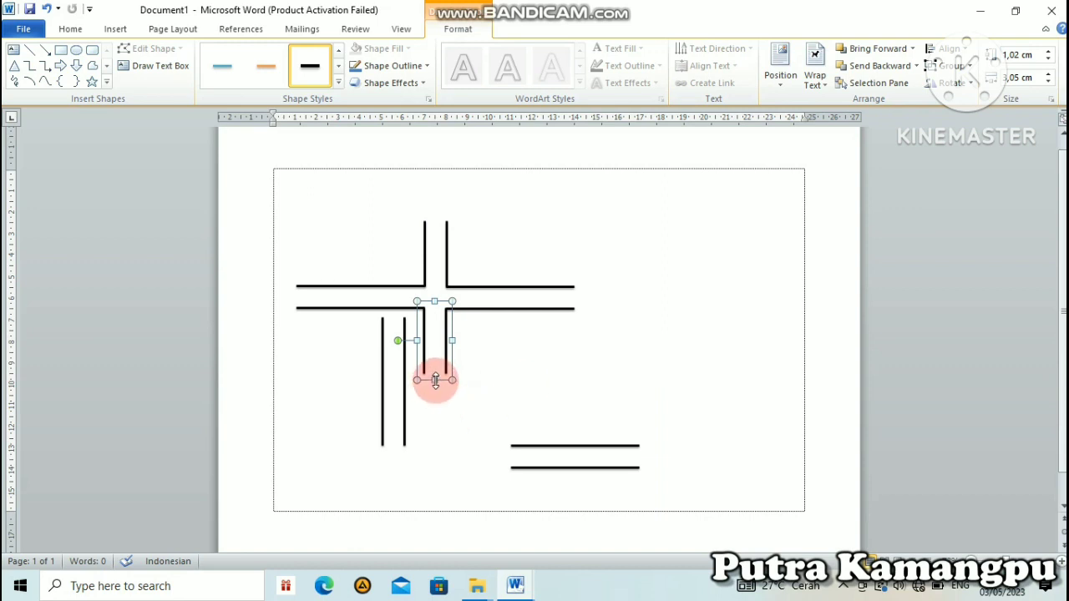
left_click_drag(435, 380, 434, 408)
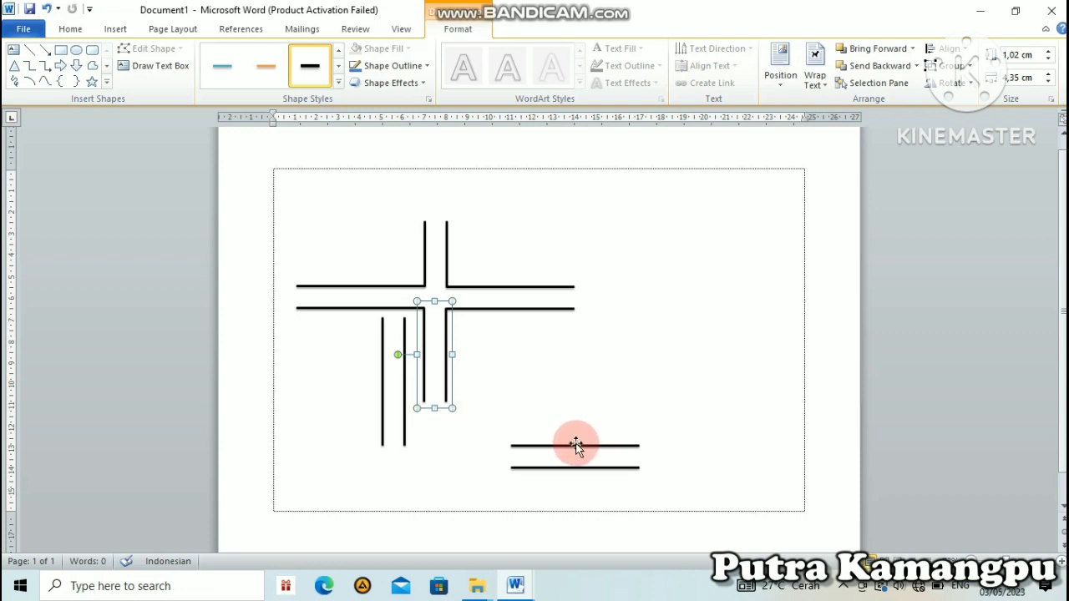
- Place the bottom road piece at the vertical road's end and narrow it to 3.7 cm
left_click_drag(574, 449, 511, 405)
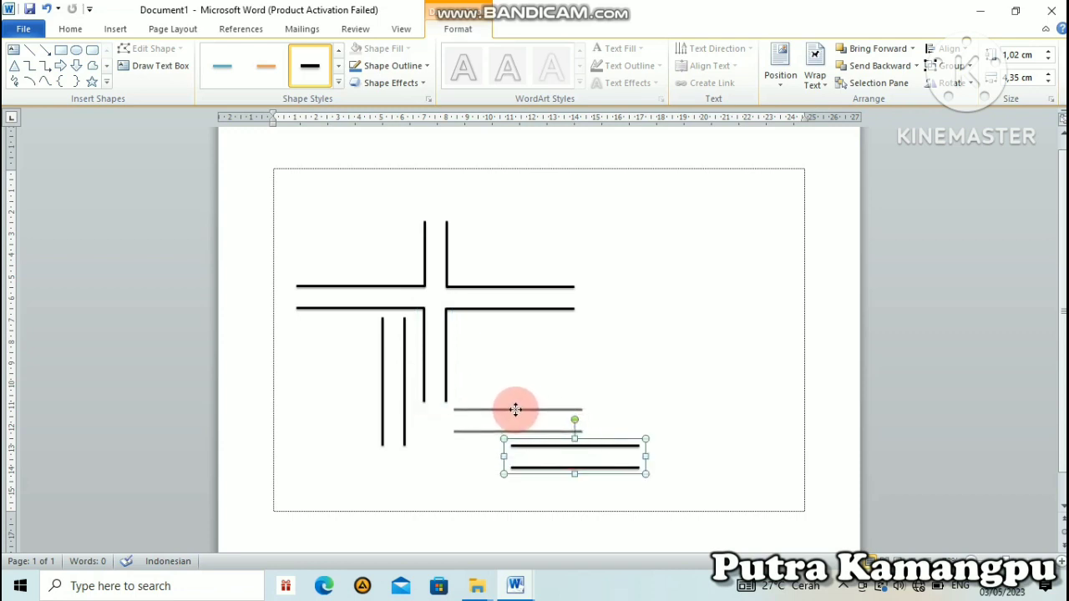
left_click_drag(509, 404, 509, 402)
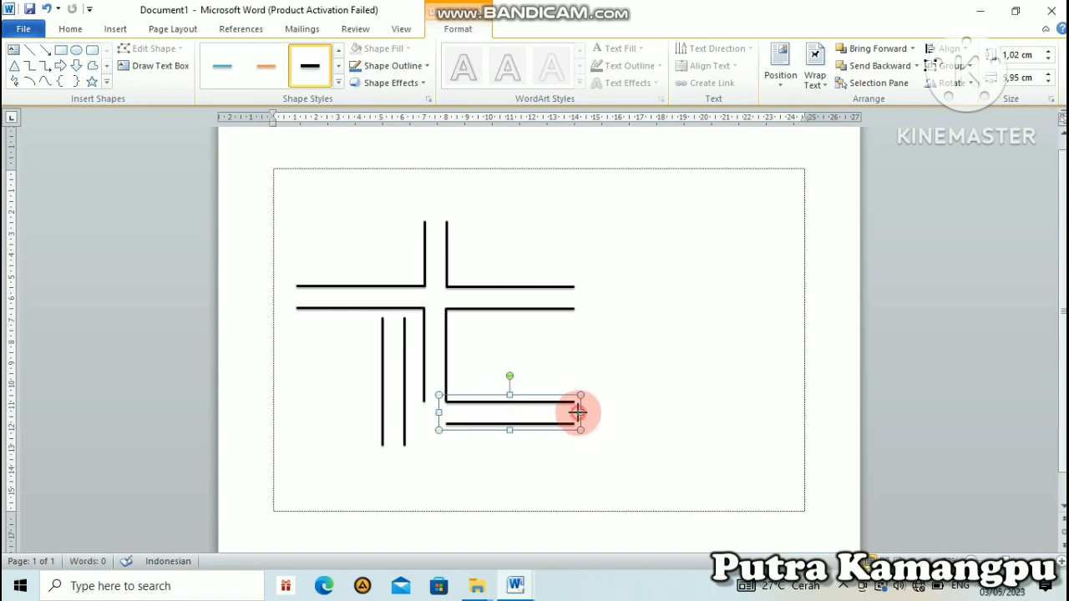
left_click_drag(579, 412, 532, 413)
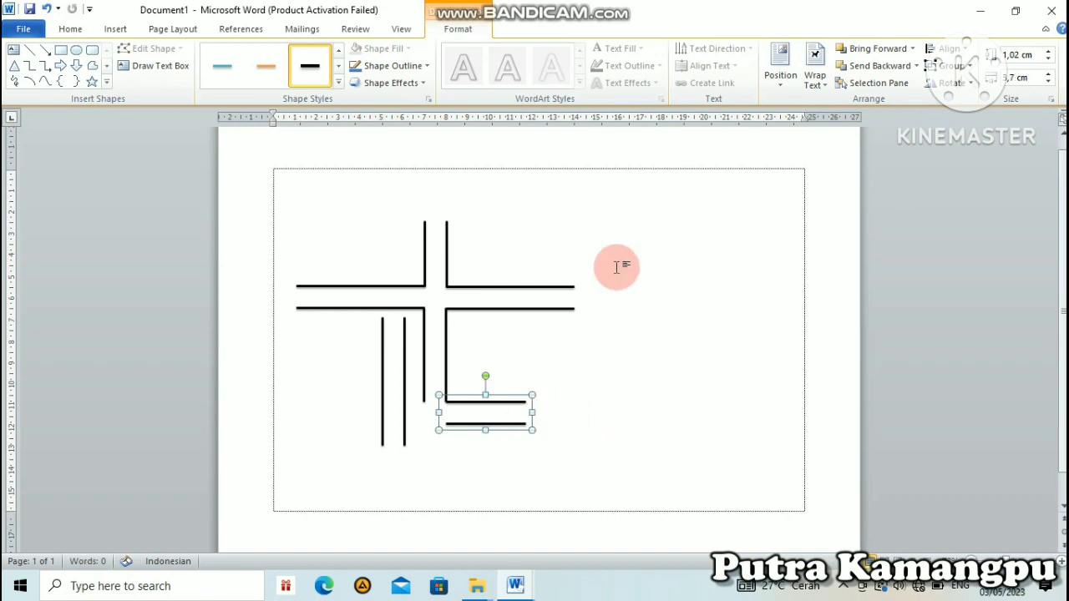
left_click(559, 294)
- Stretch the crossroads' right arm further right so it is longer than the left arm
left_click(558, 288)
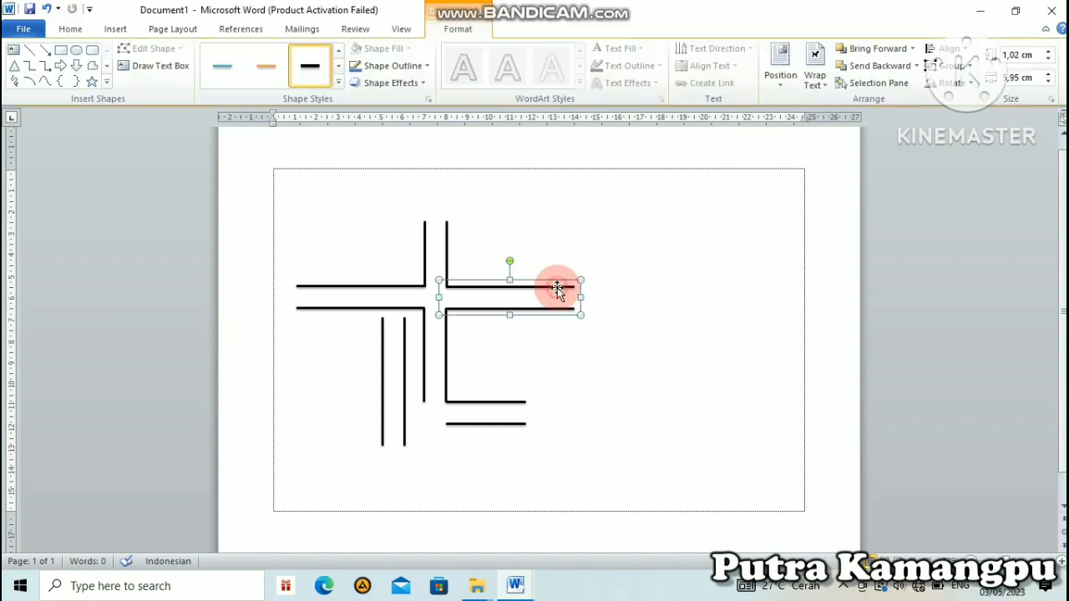
left_click(584, 296)
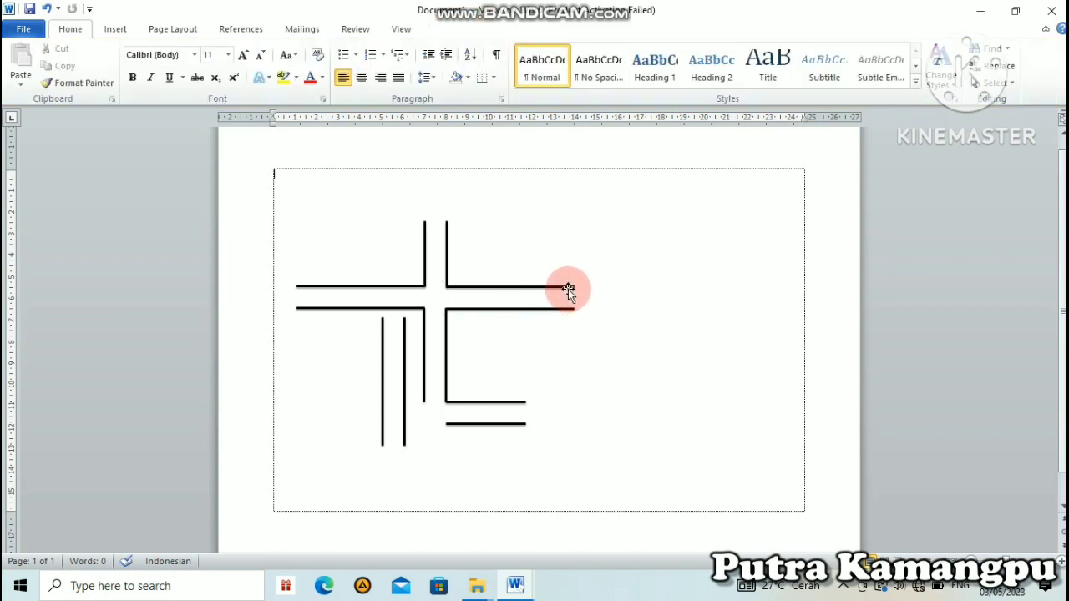
left_click(568, 290)
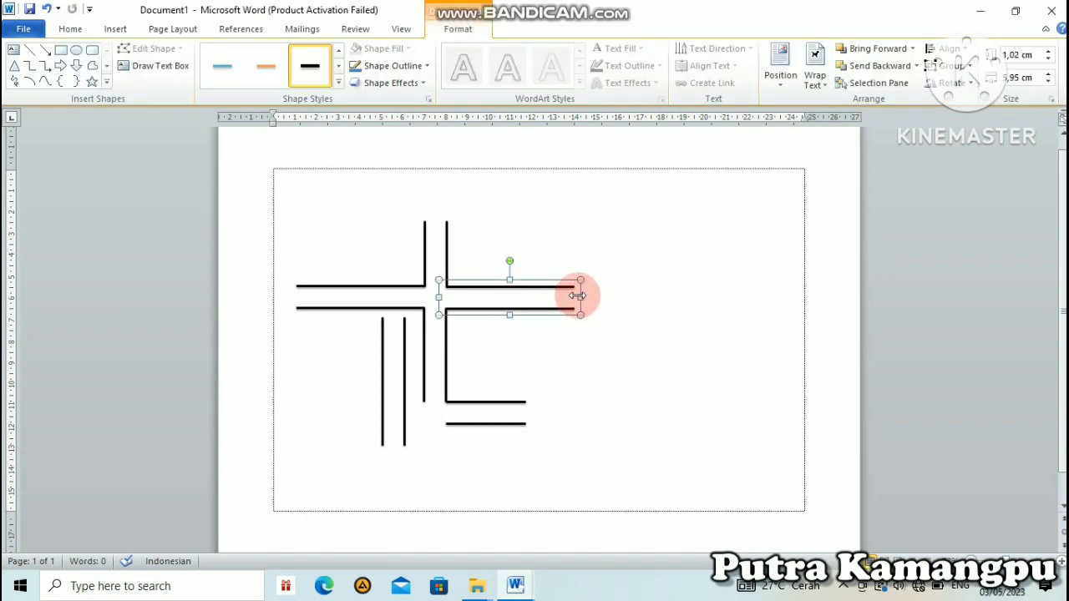
left_click_drag(579, 294, 650, 294)
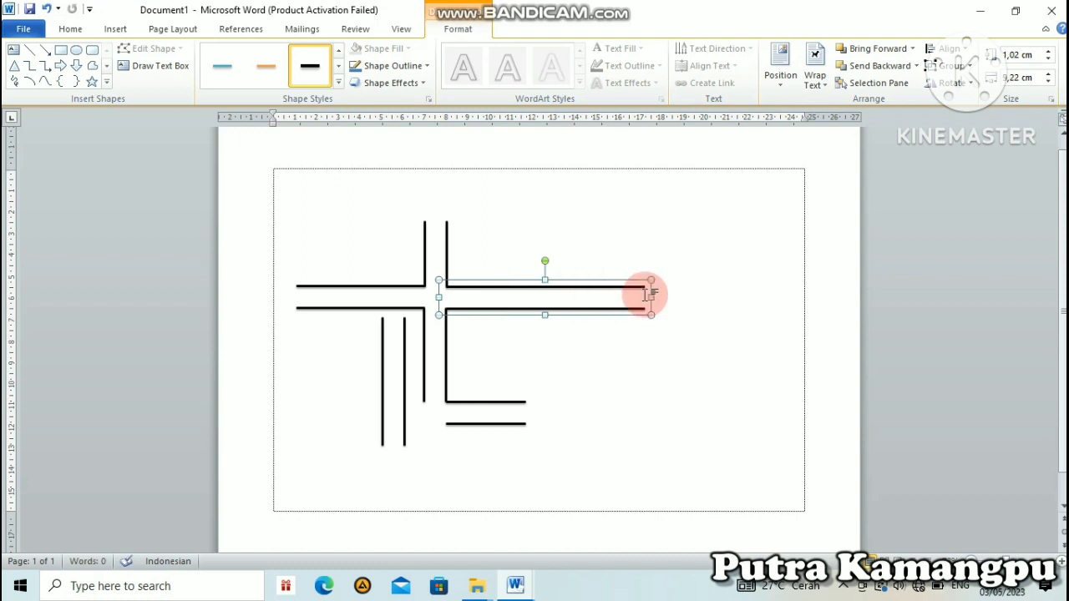
left_click(598, 407)
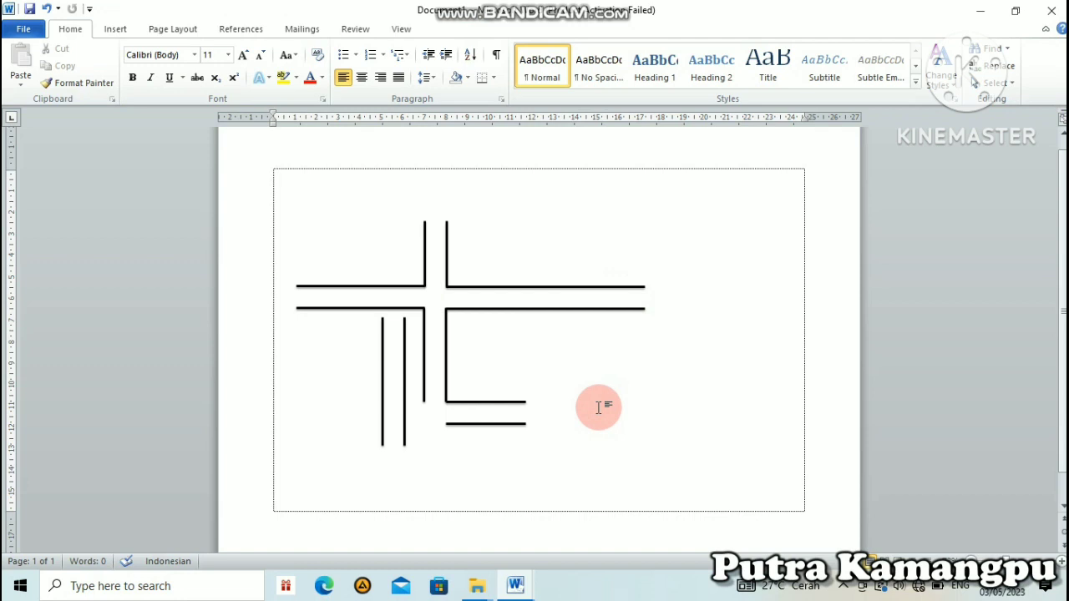
left_click(130, 59)
- Draw a new horizontal line near the page top and give it the thick black line style
left_click(109, 29)
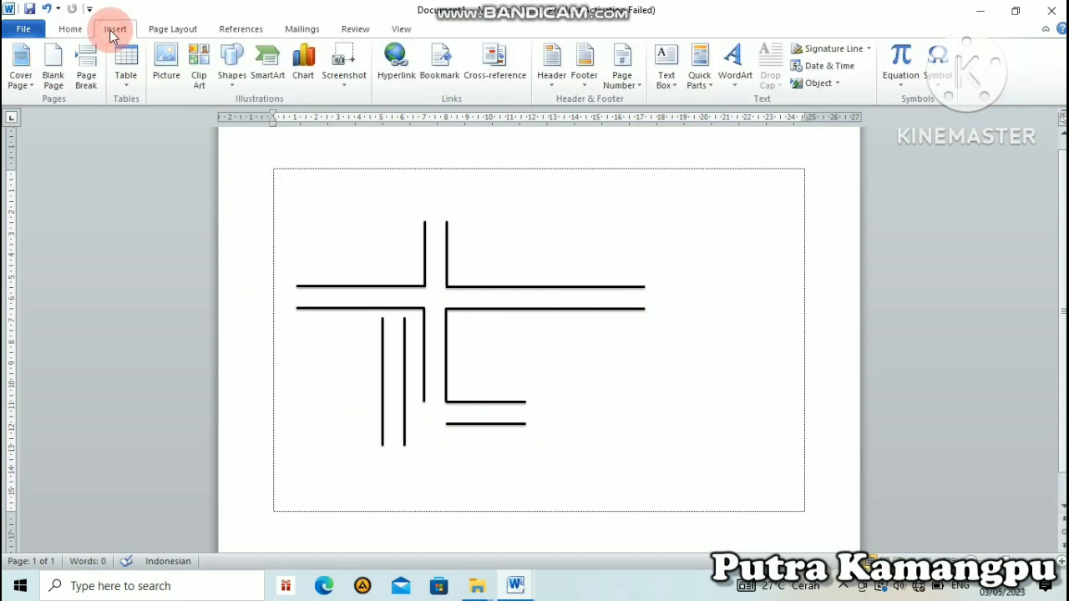
left_click(234, 74)
left_click(244, 117)
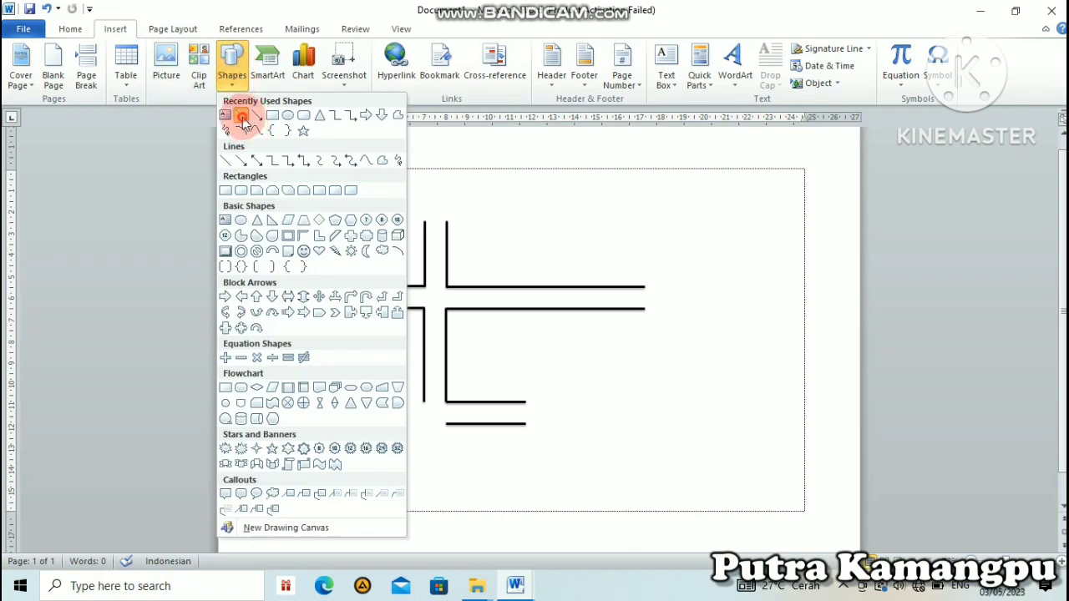
left_click(625, 377)
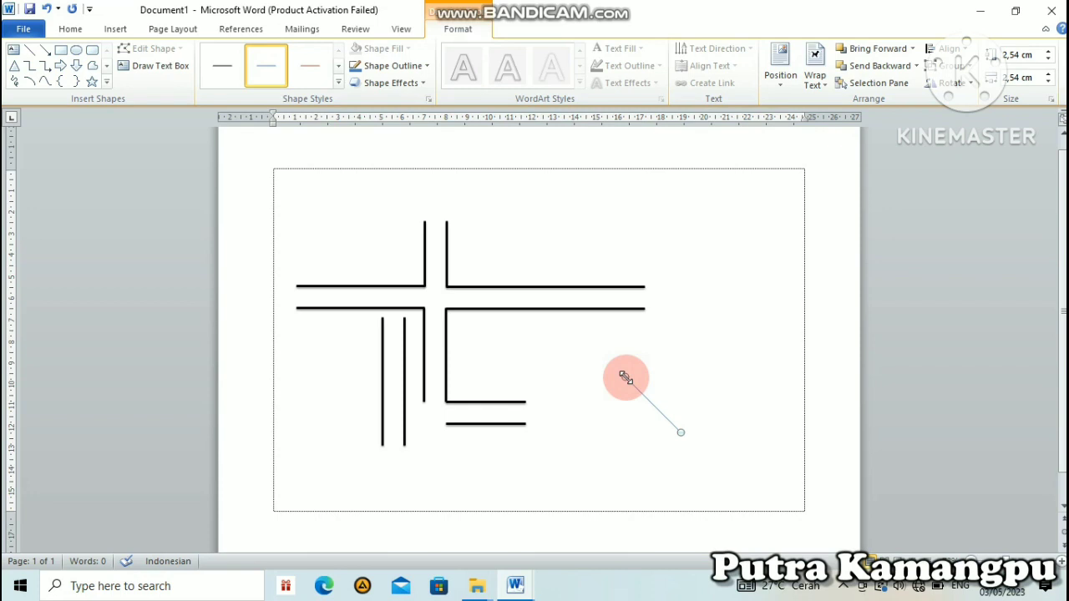
key("Delete")
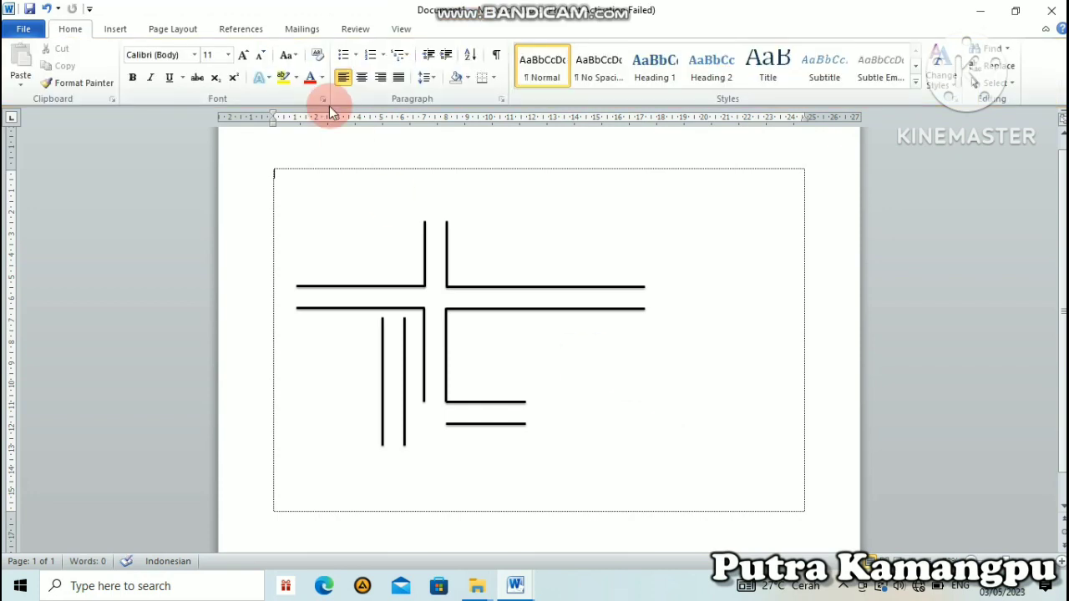
left_click(116, 29)
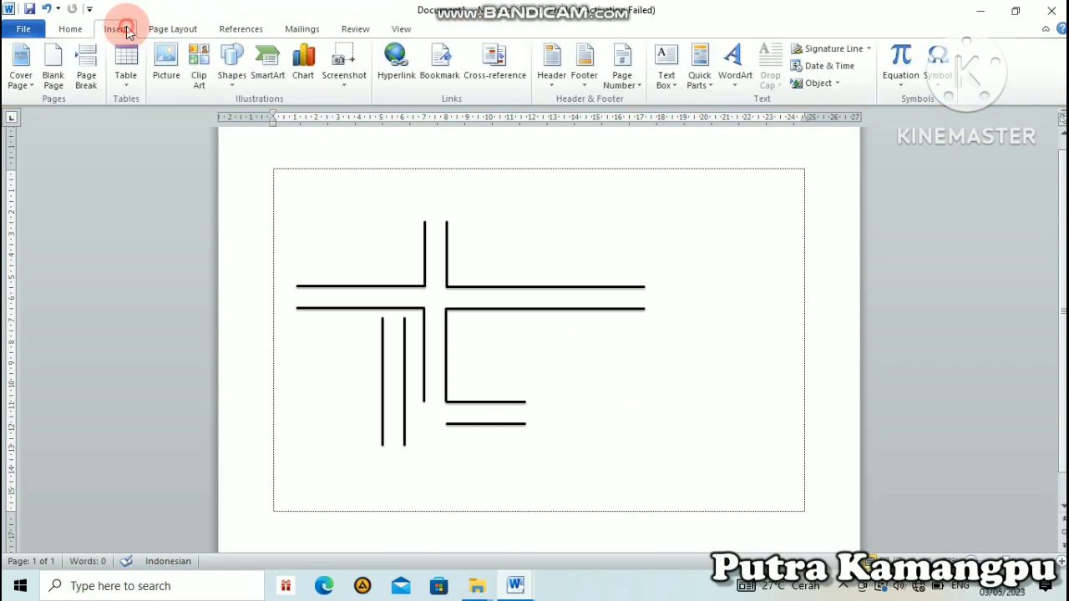
left_click(232, 57)
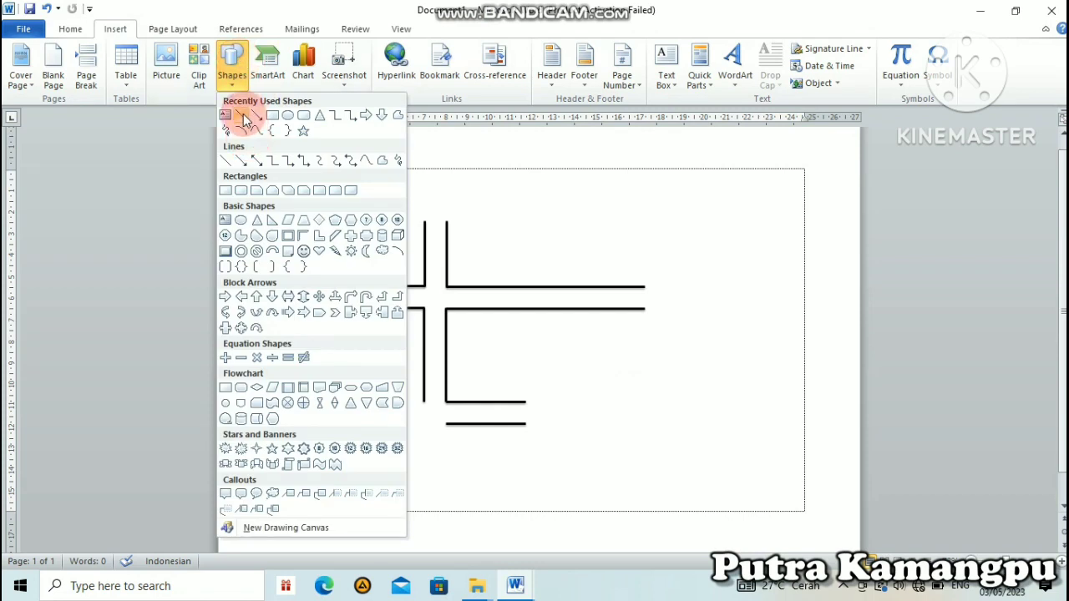
left_click(244, 119)
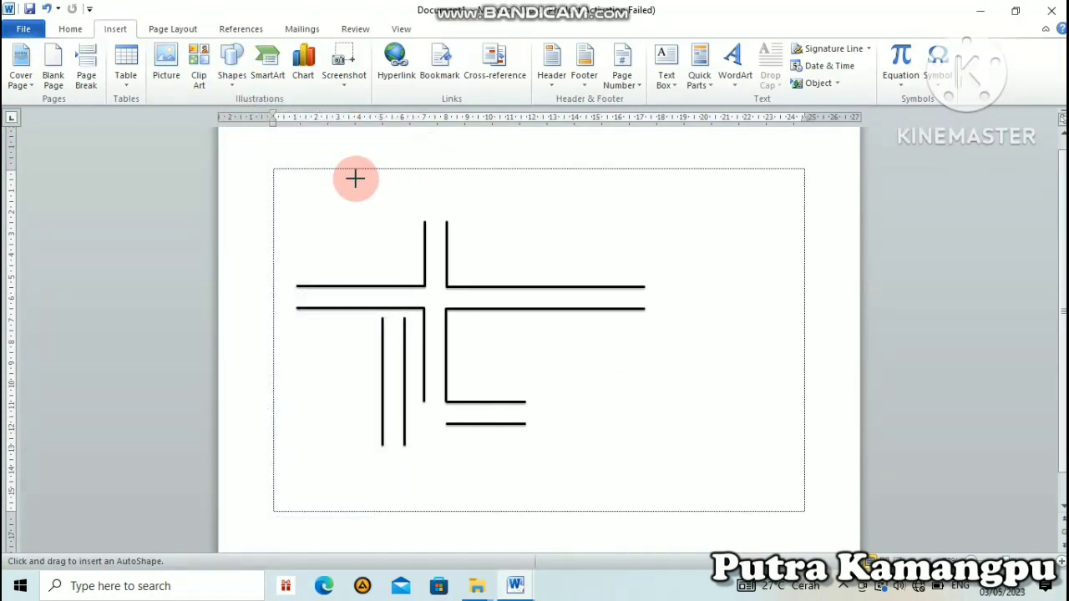
left_click_drag(355, 178, 467, 180)
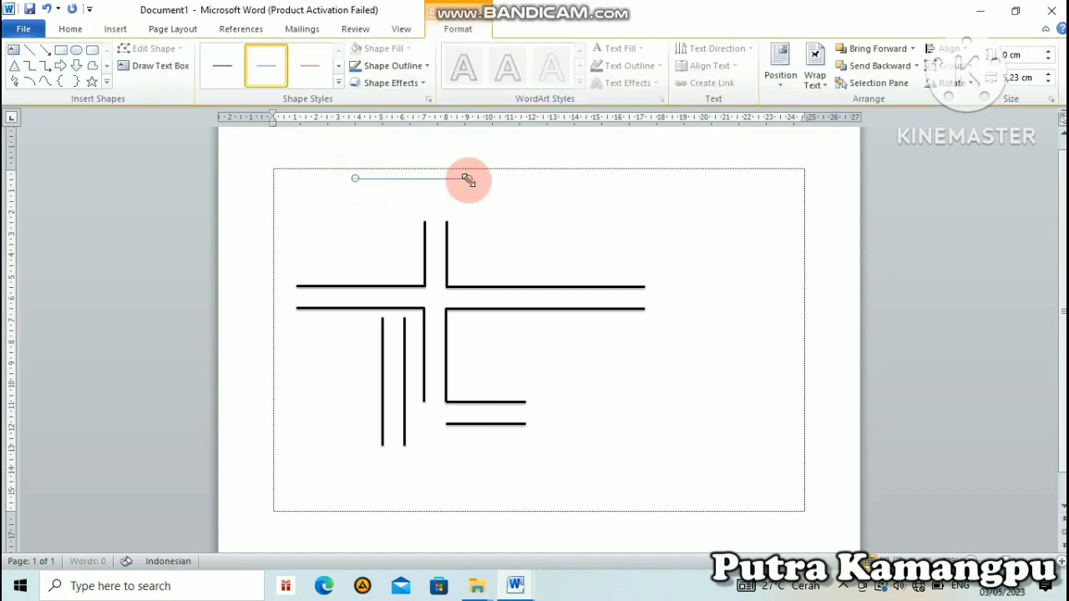
left_click(339, 80)
left_click(220, 152)
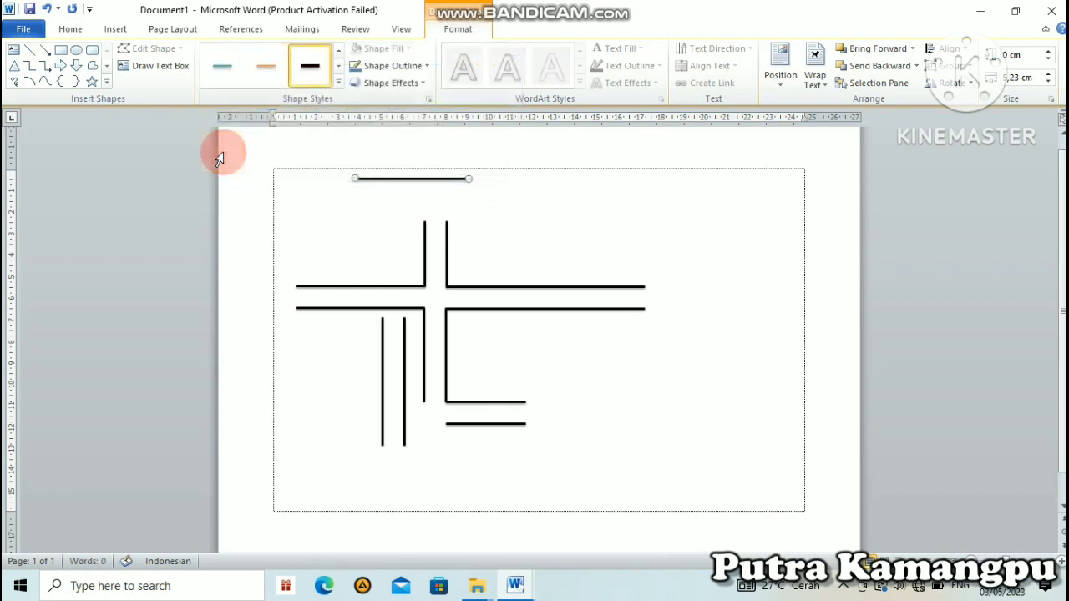
- Shift the vertical road pair left and rotate the new line 90° upright below the crossroads
left_click_drag(382, 357, 291, 365)
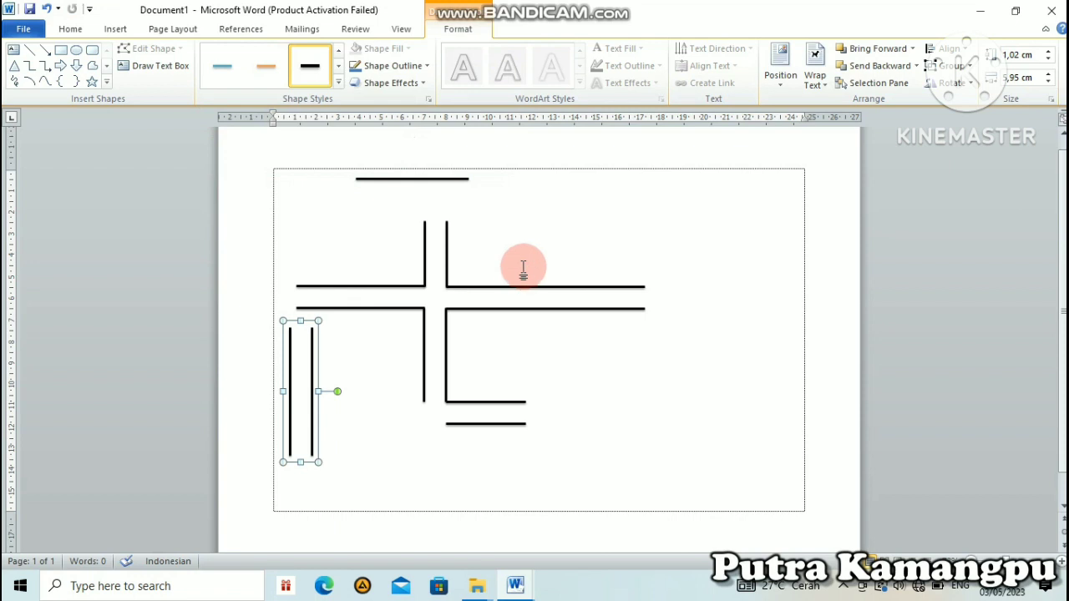
left_click_drag(467, 178, 444, 442)
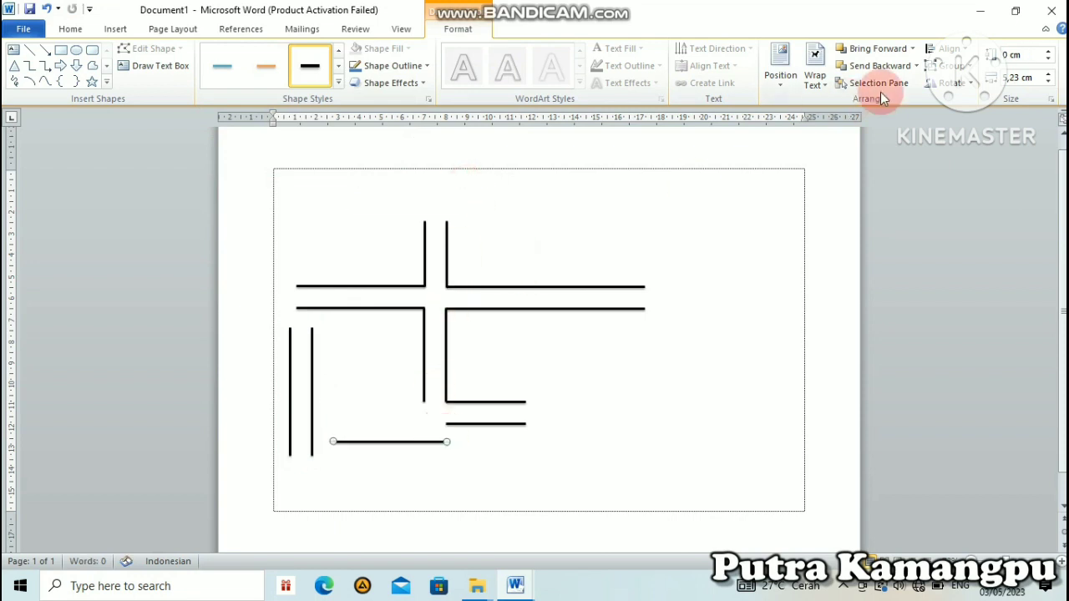
left_click(949, 86)
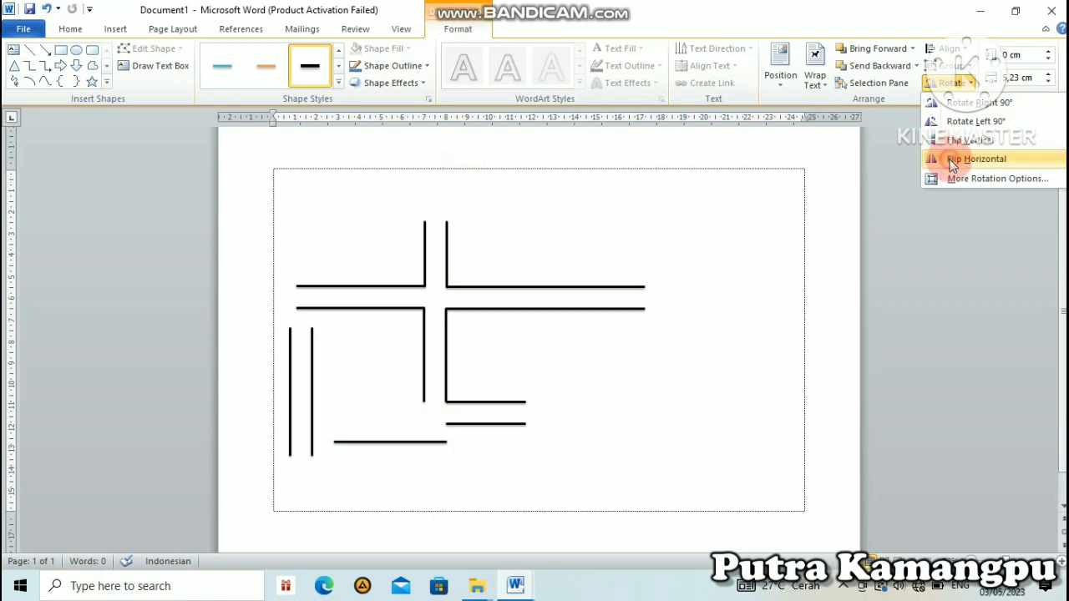
left_click(952, 160)
left_click(951, 83)
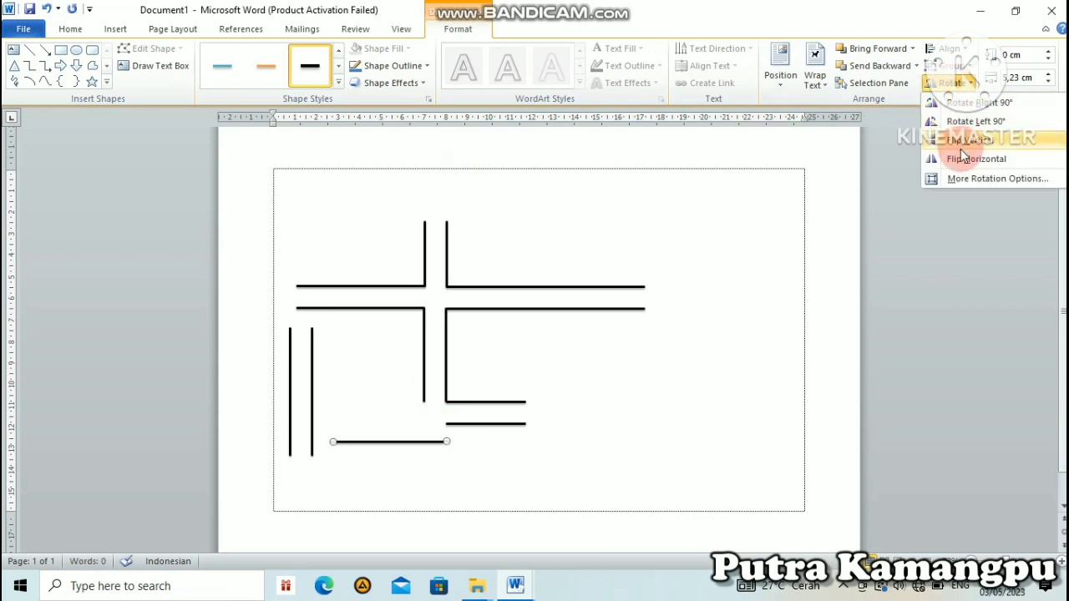
left_click(961, 121)
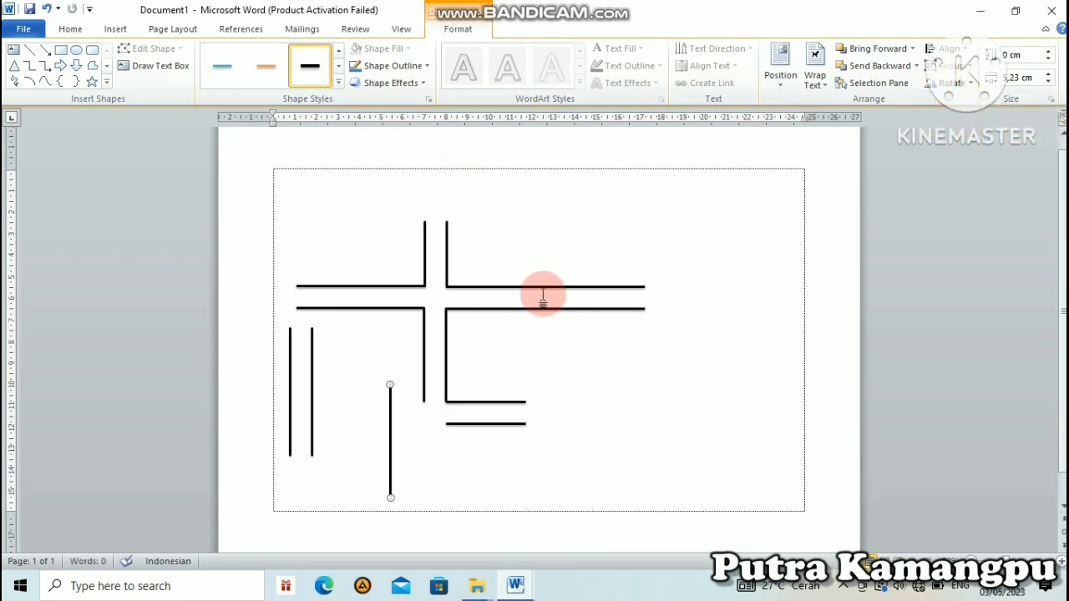
- Position the vertical line below the junction and duplicate it under the lower branch
left_click_drag(390, 428, 424, 431)
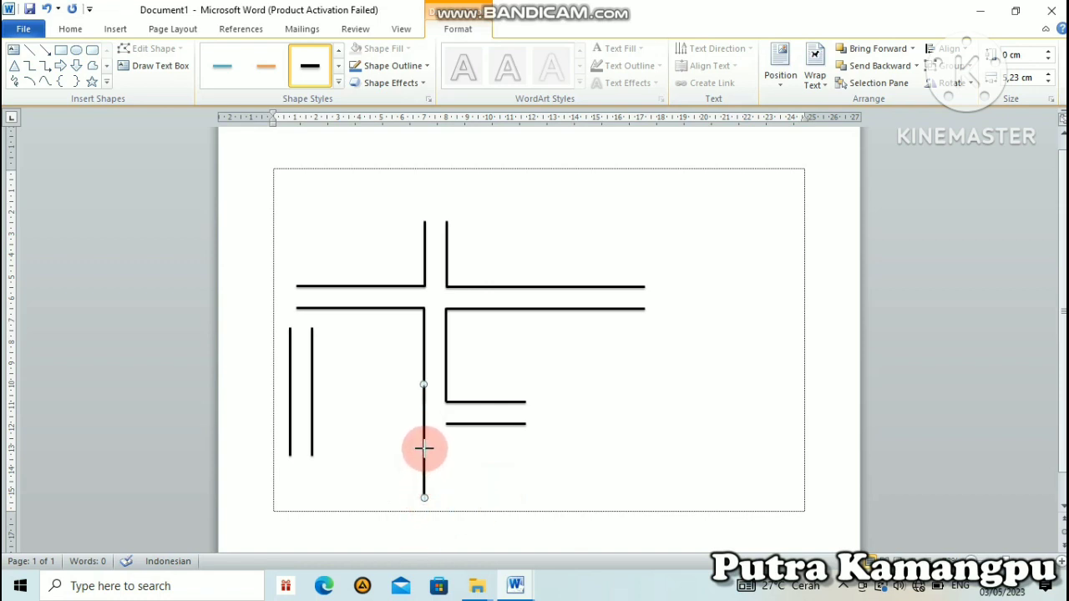
key("ctrl+z")
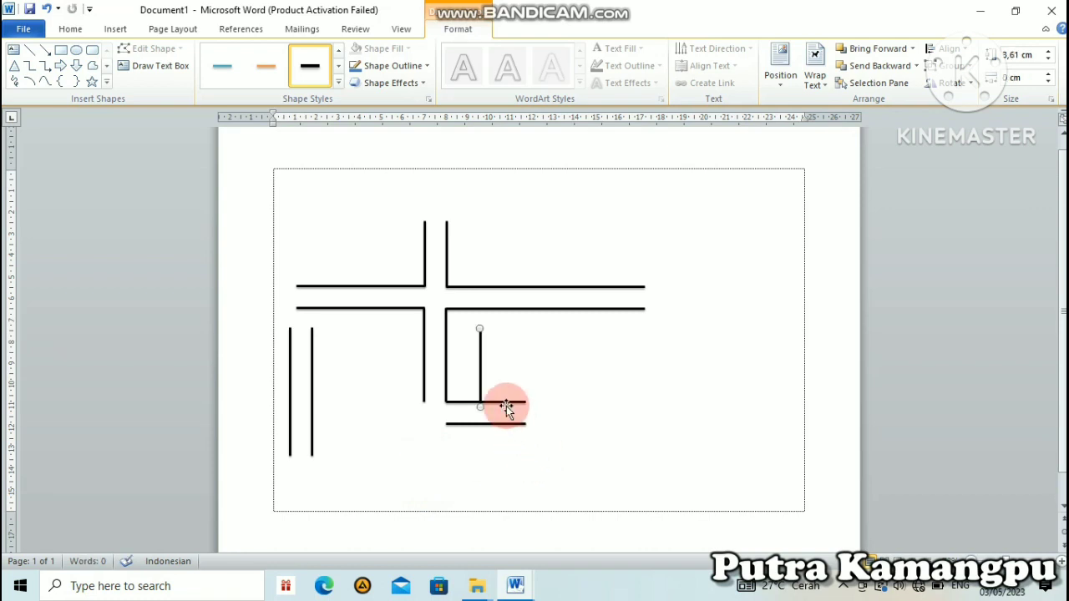
left_click_drag(480, 370, 420, 423)
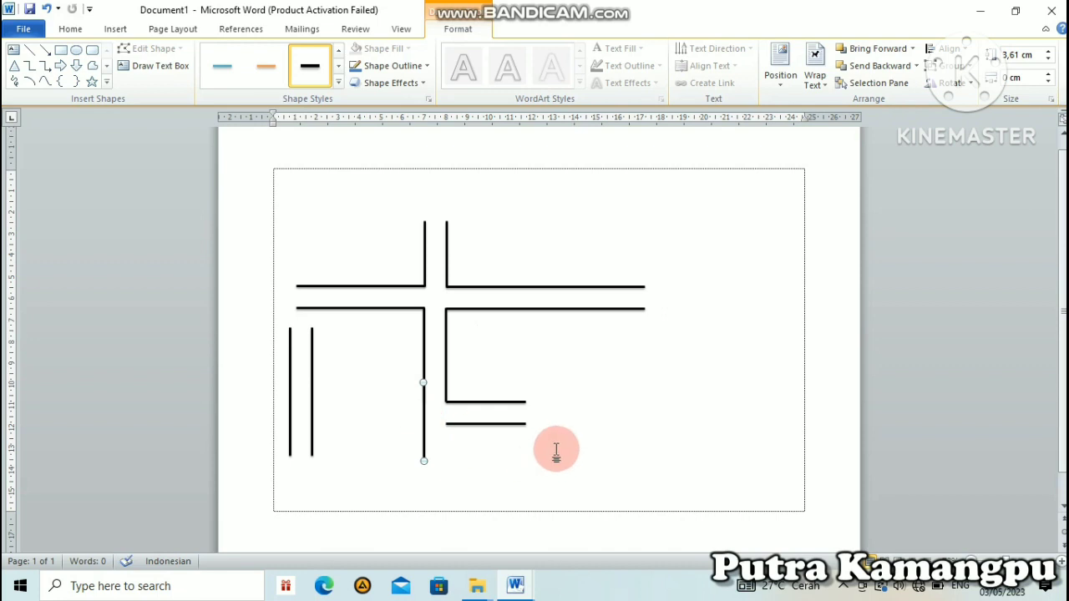
key("ctrl+d")
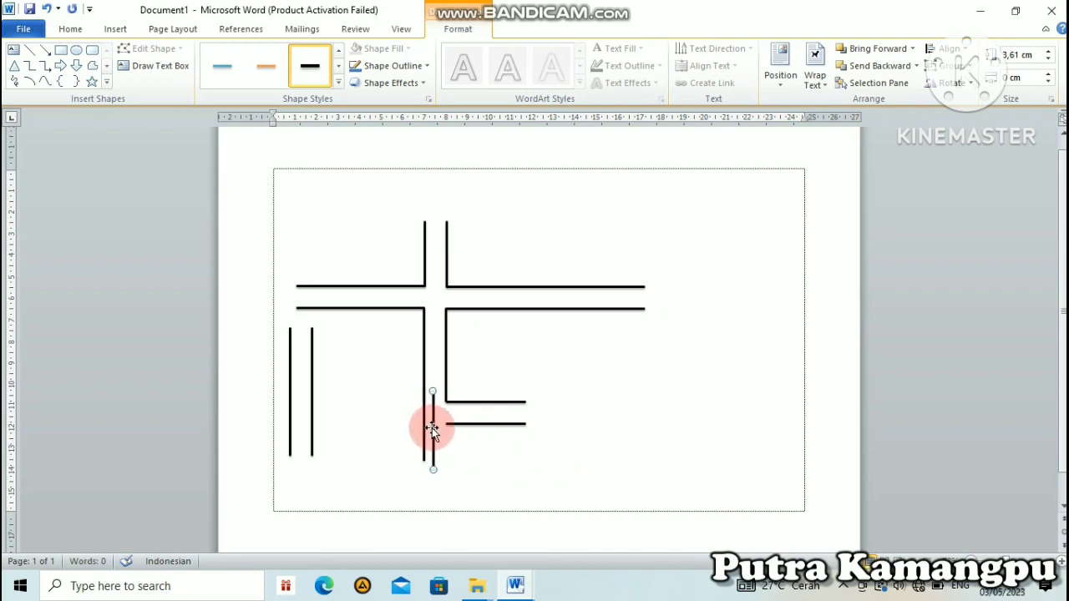
left_click_drag(432, 428, 446, 460)
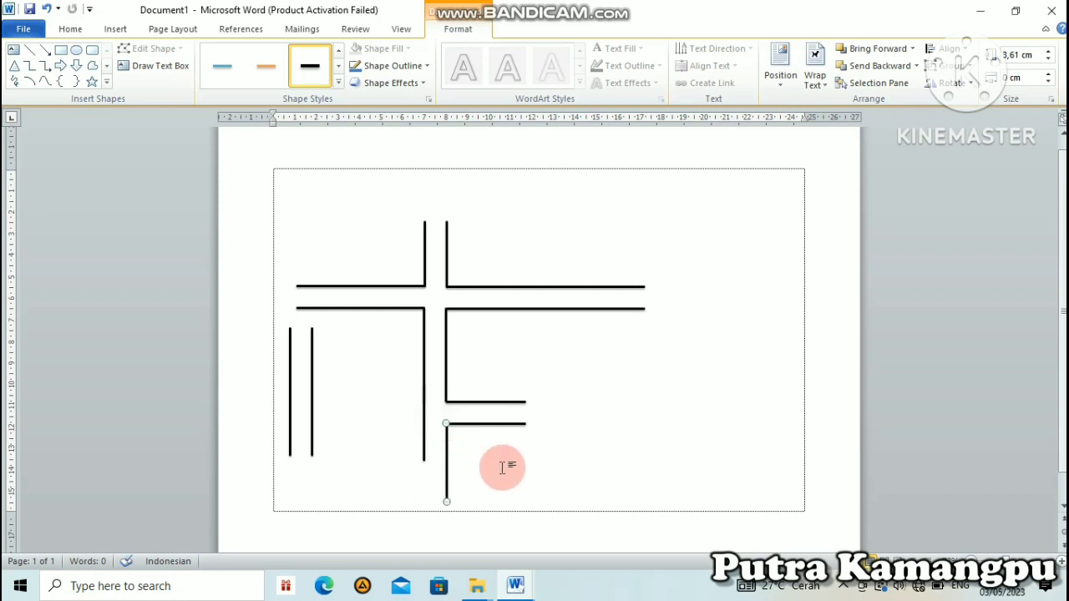
left_click(502, 468)
- Shorten the branch line to road-edge length and drag another copy to the right
left_click(445, 495)
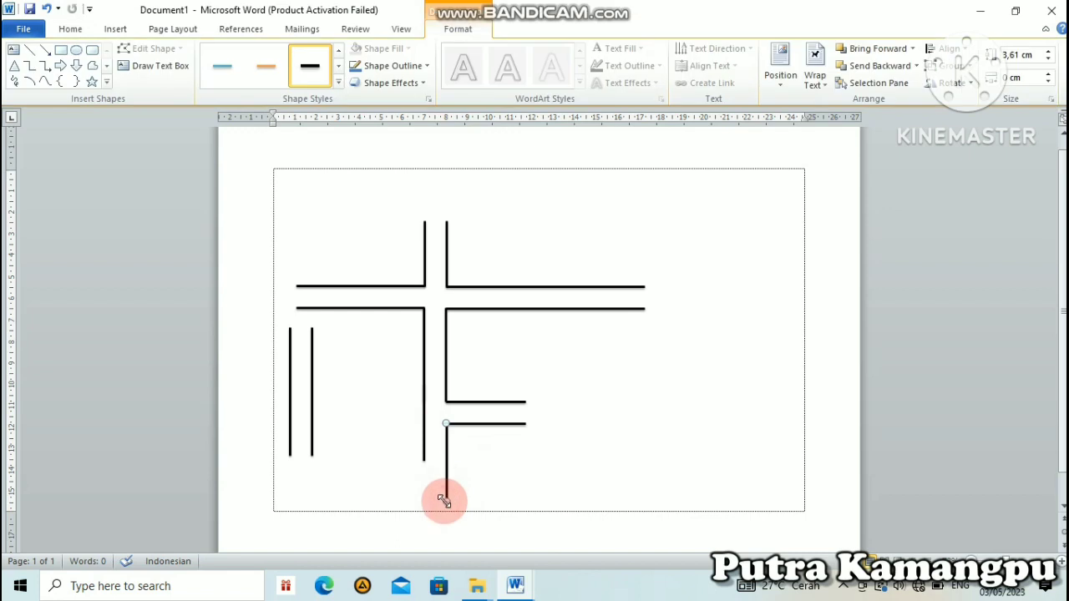
left_click_drag(447, 501, 448, 462)
left_click(505, 479)
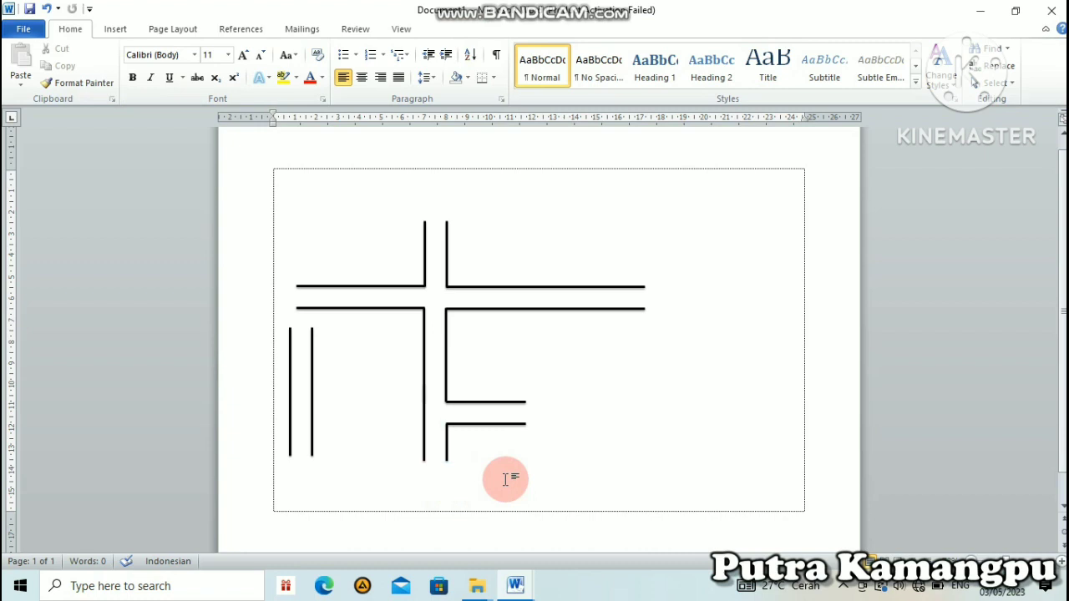
left_click_drag(432, 391, 433, 469)
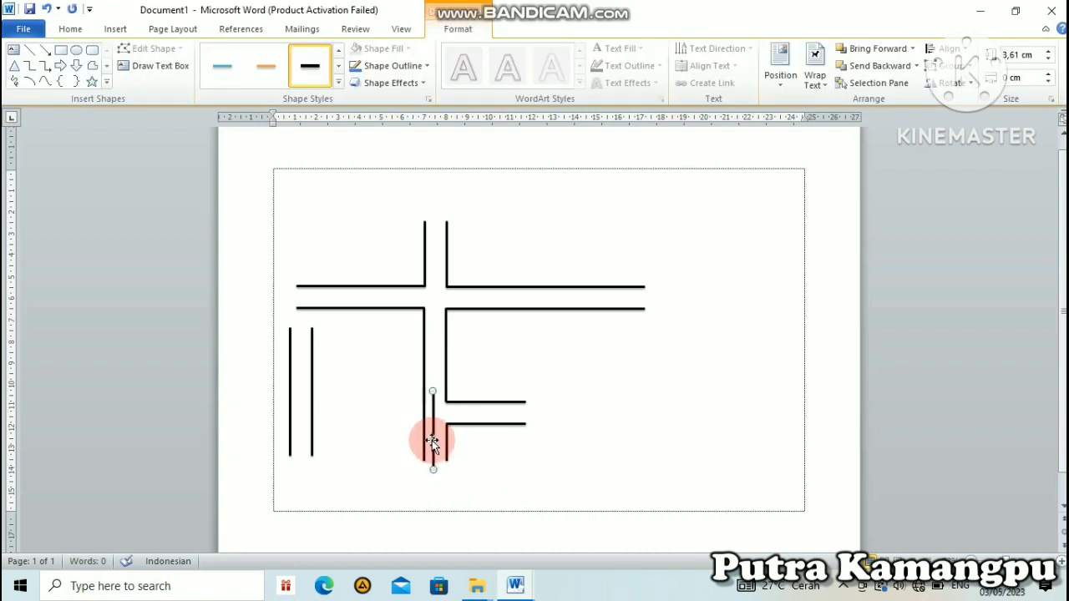
left_click_drag(434, 444, 563, 429)
- Settle the copy right of the lower branch and lengthen it downward into a longer line
left_click_drag(562, 429, 554, 426)
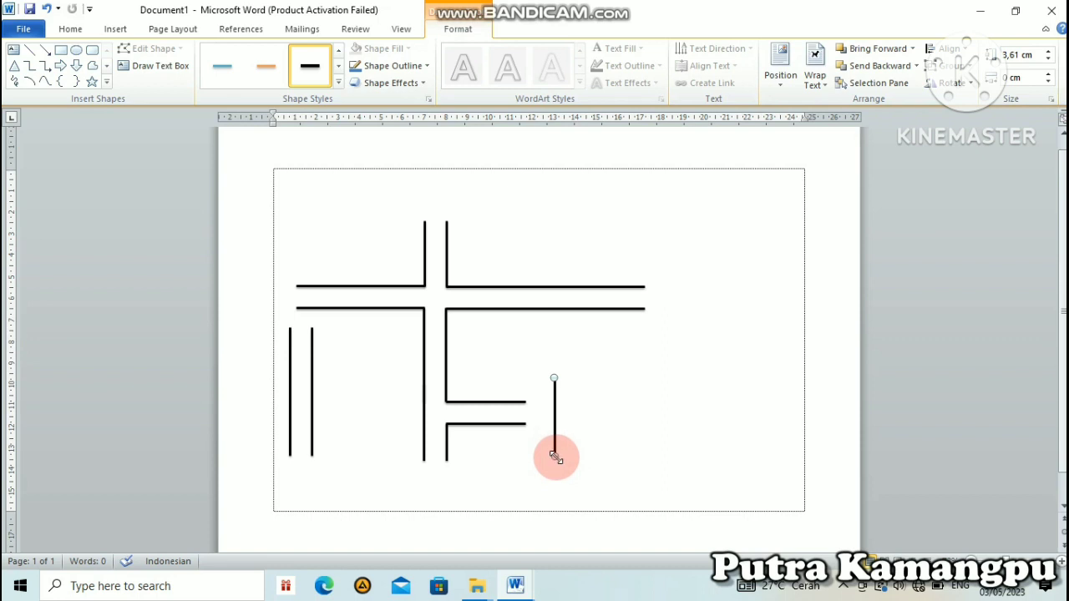
left_click_drag(556, 456, 557, 478)
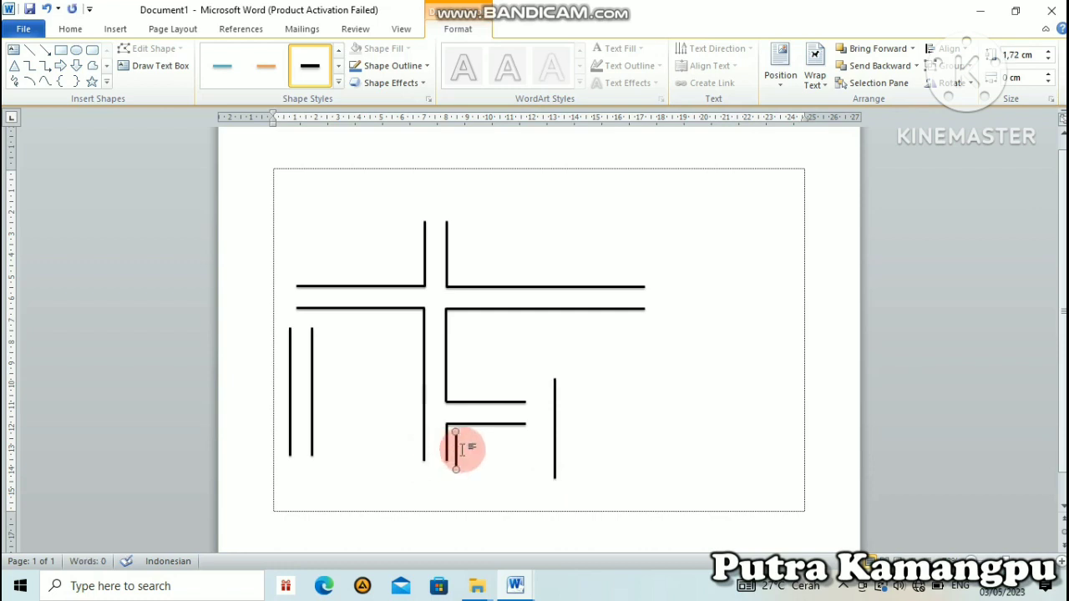
left_click_drag(456, 447, 549, 432)
left_click(554, 434)
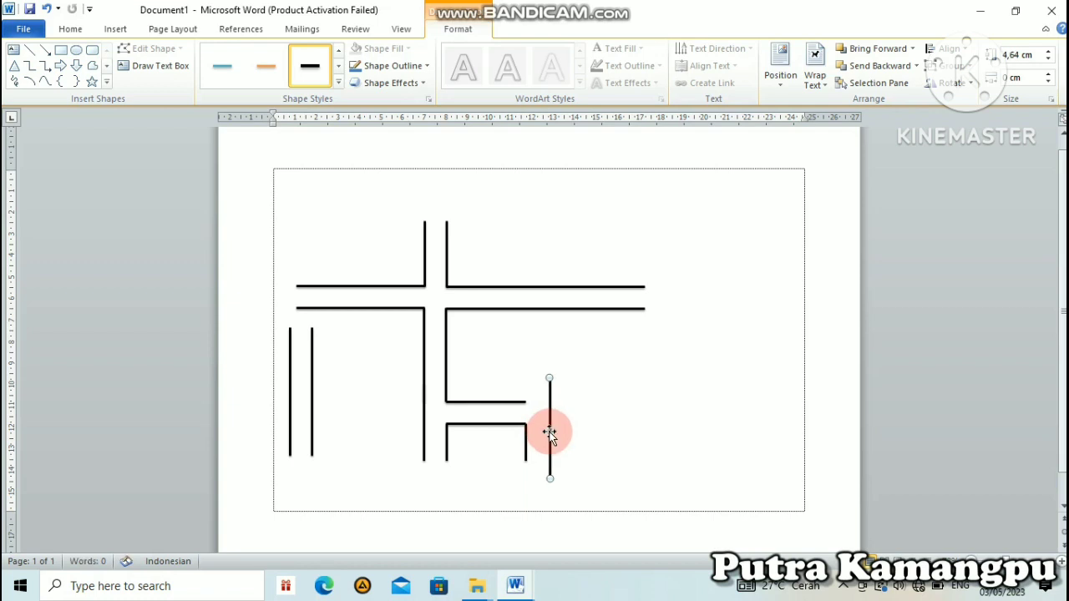
left_click(587, 439)
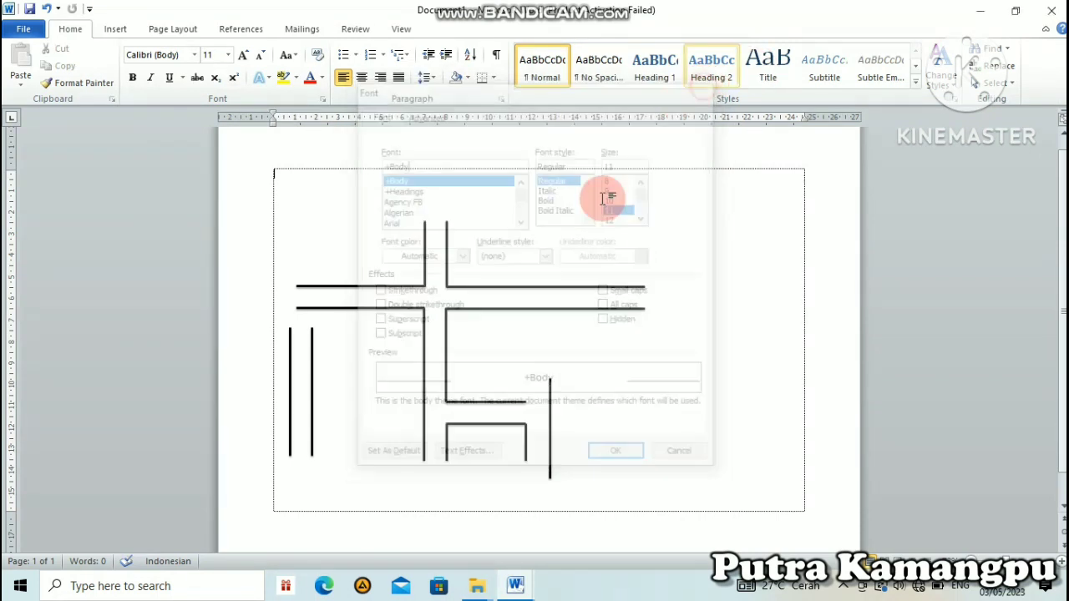
- Nudge the short vertical line into place at the upper branch road's right end
left_click(525, 433)
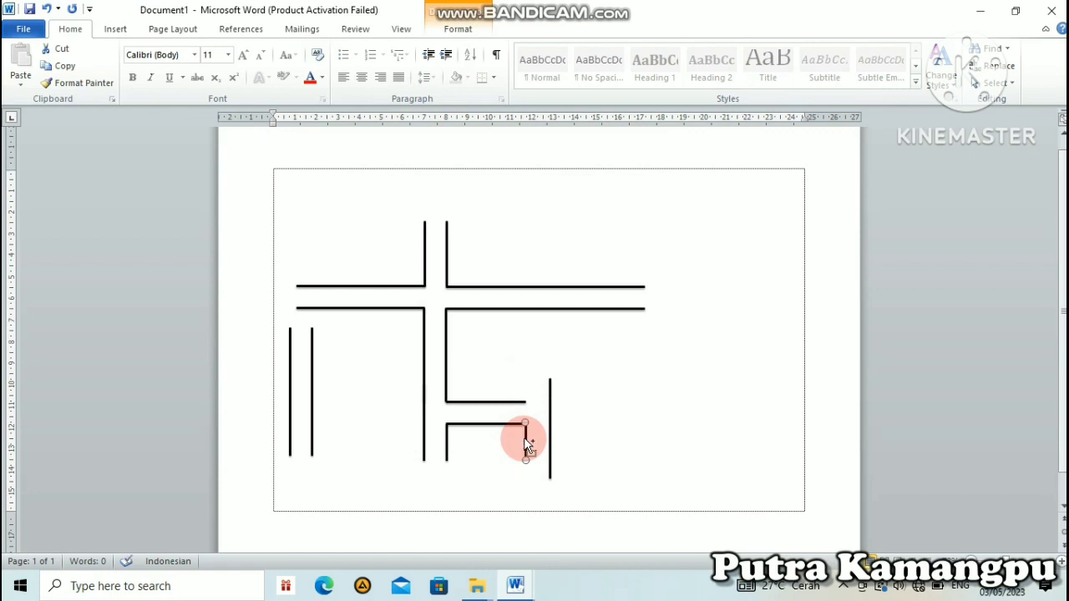
key("Right")
key("Down")
left_click_drag(532, 447, 526, 376)
left_click(657, 413)
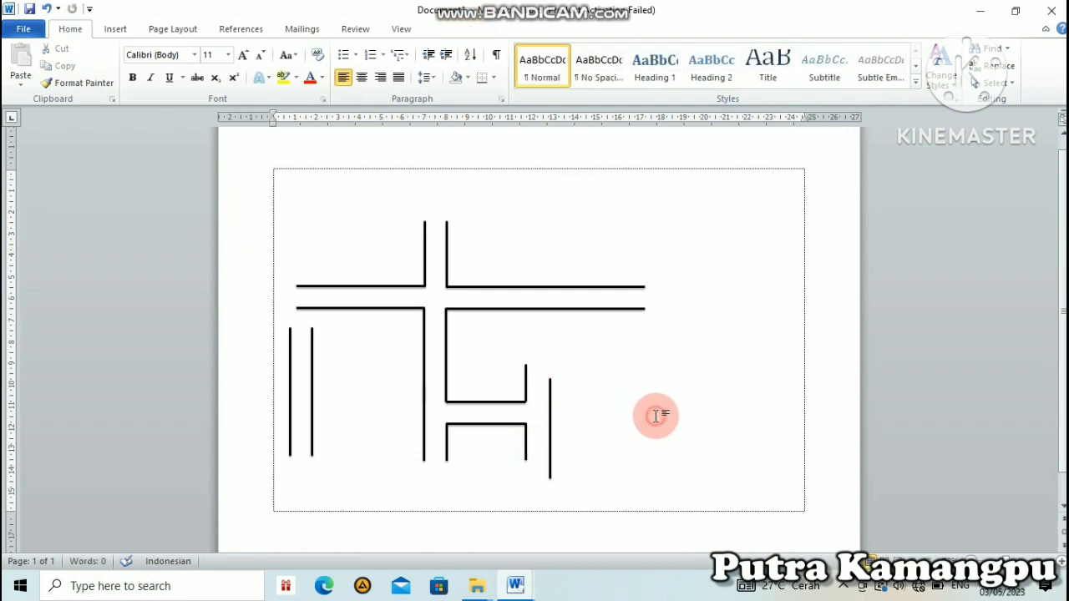
- Move the loose double vertical road from the left of the map to the page's right edge
left_click(401, 386)
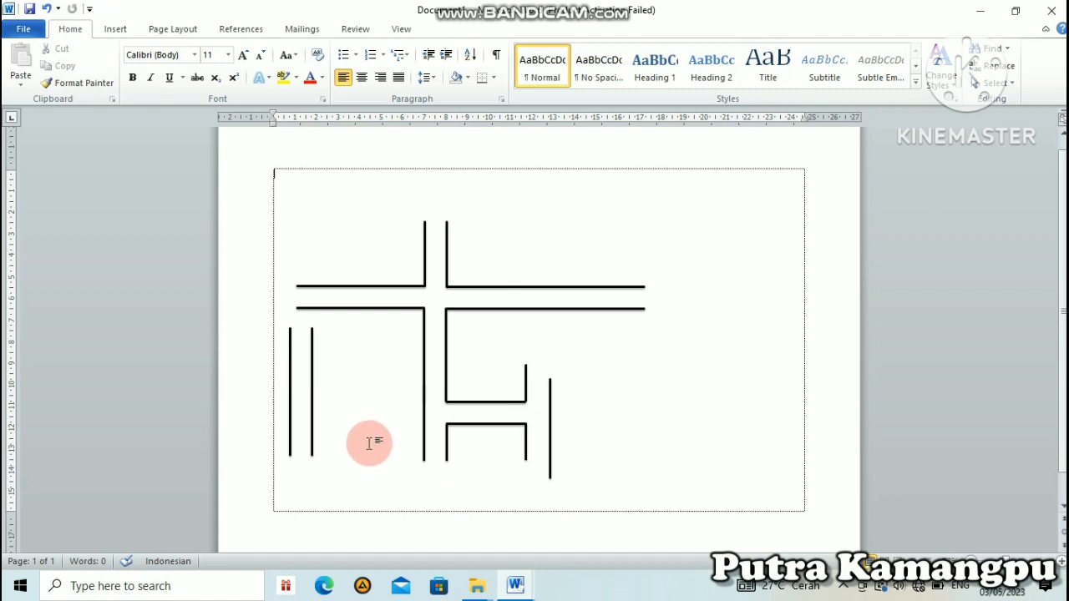
left_click(318, 399)
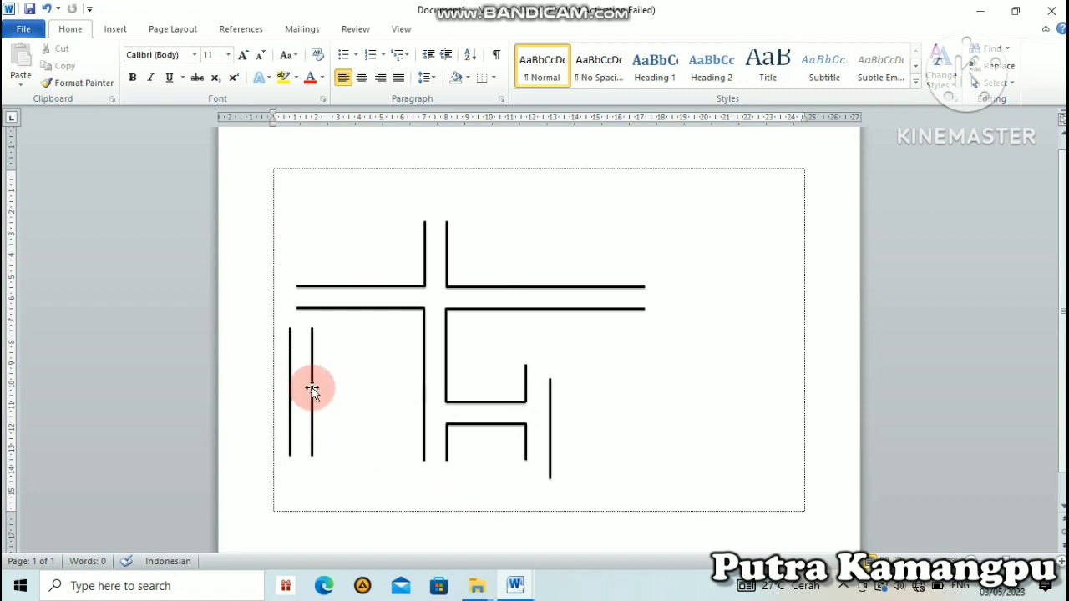
mouse_move(314, 384)
left_mouse_down()
mouse_move(695, 365)
mouse_move(600, 437)
mouse_move(789, 357)
left_mouse_up()
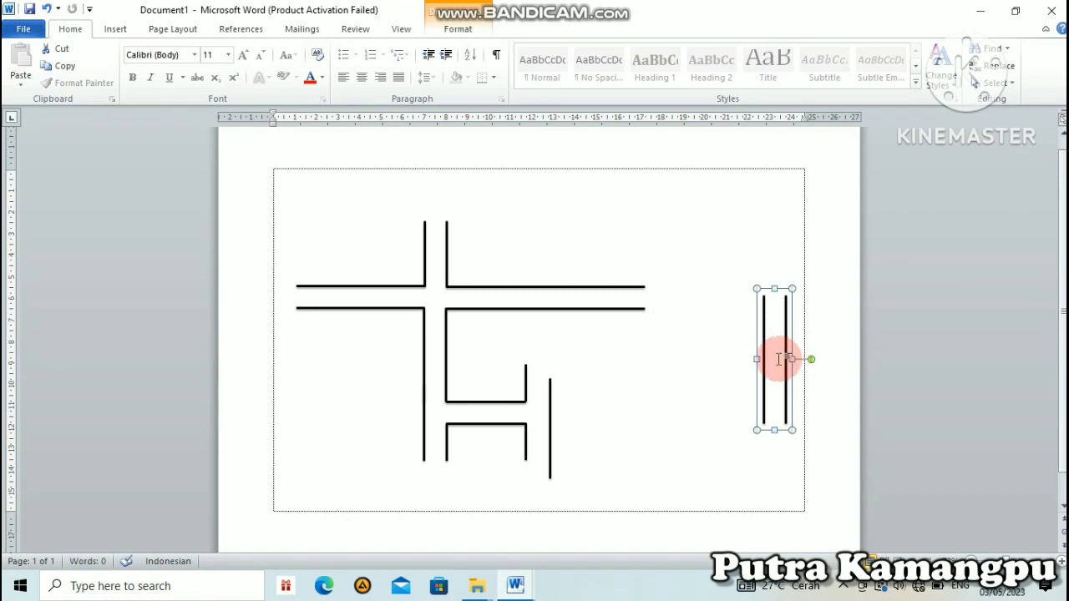
left_click(814, 409)
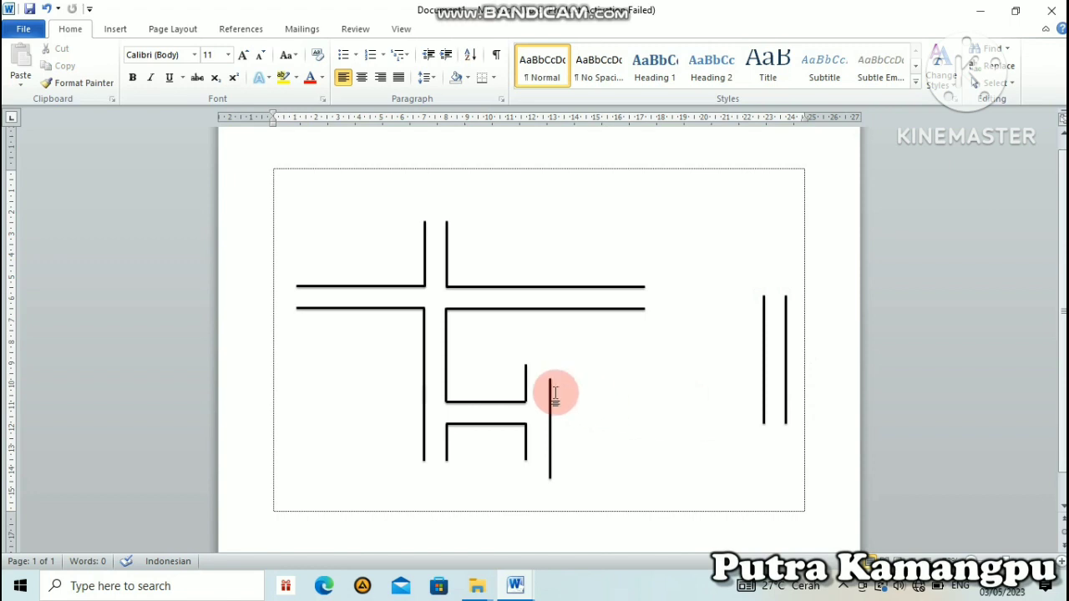
- Start selecting road lines, picking the short vertical lines beside the lower road
left_click(526, 386)
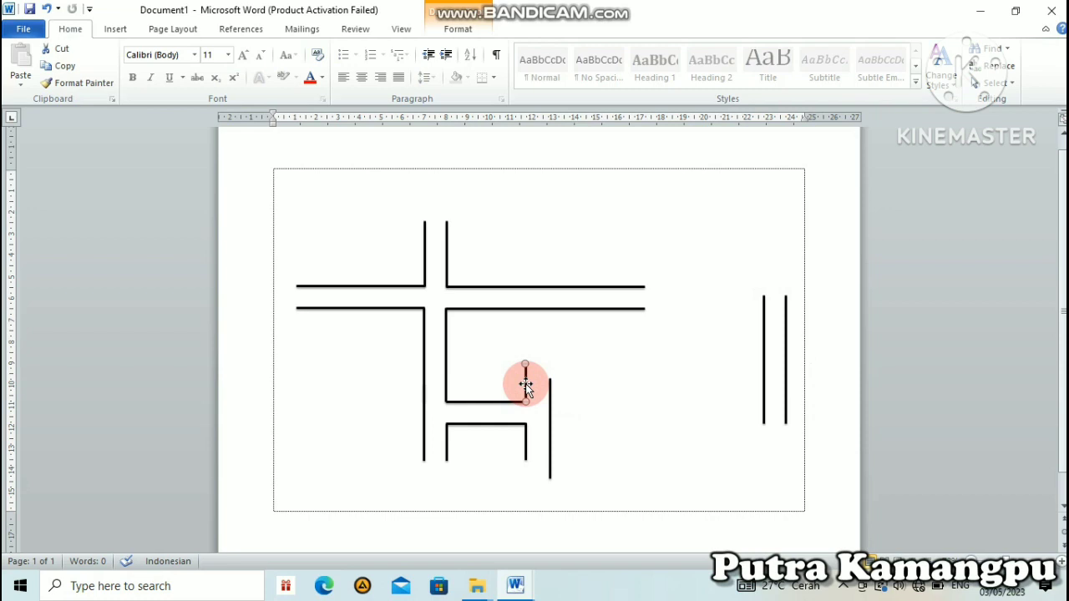
left_click(653, 461)
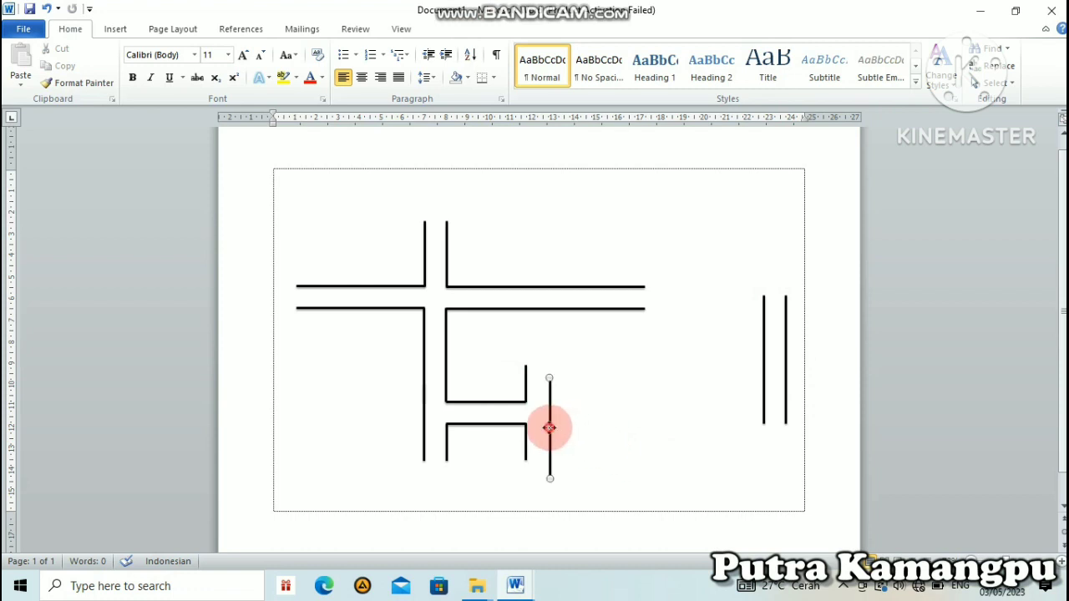
left_click(526, 441, "shift")
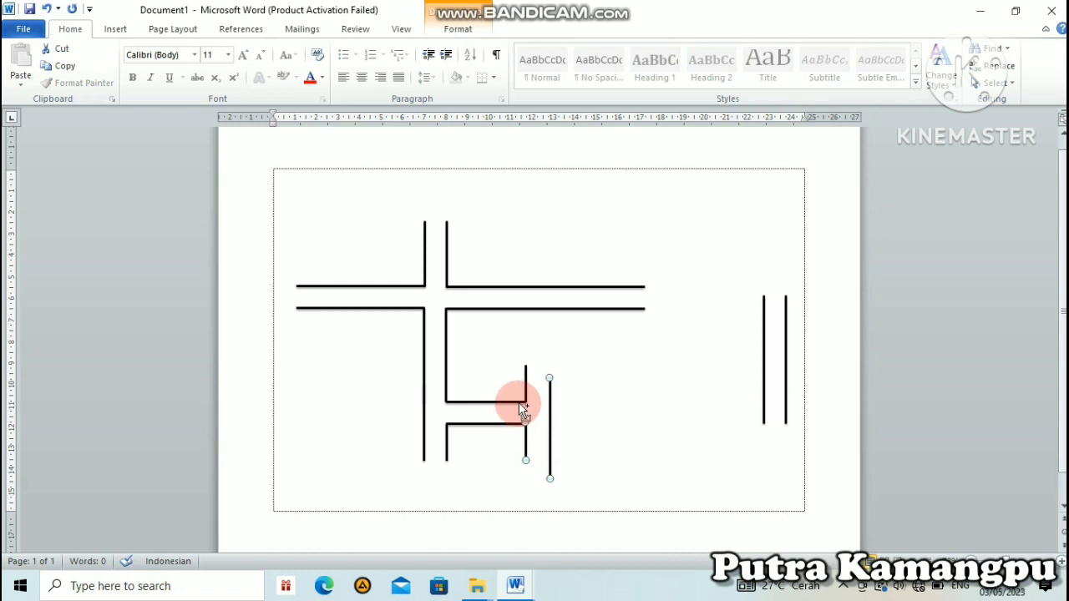
left_click(447, 435, "shift")
- Add the remaining horizontal and vertical road lines to the selection
left_click(425, 422, "shift")
left_click(491, 423, "shift")
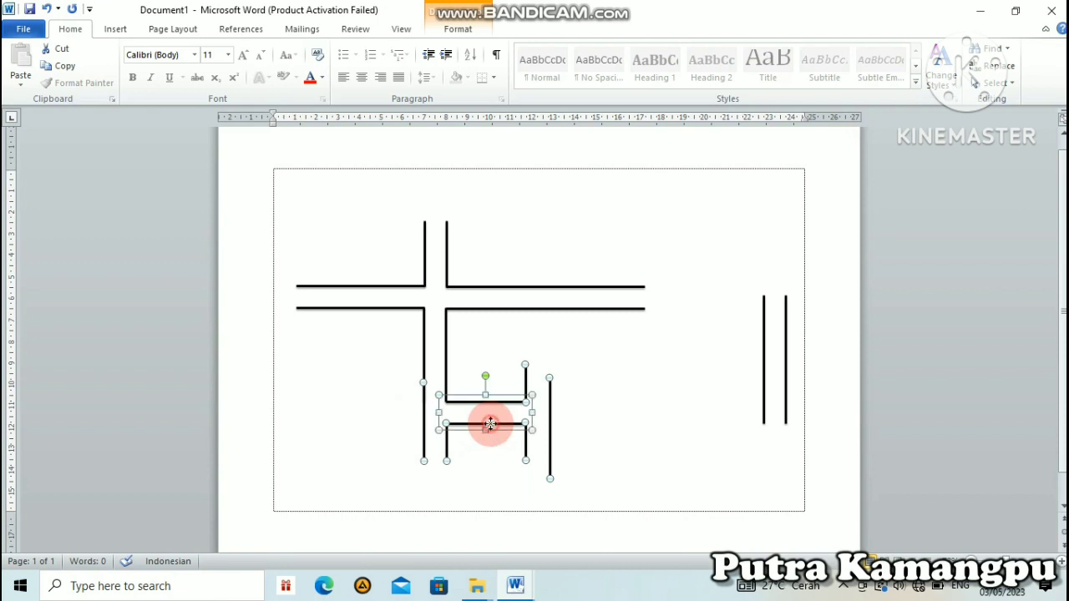
left_click(447, 346, "shift")
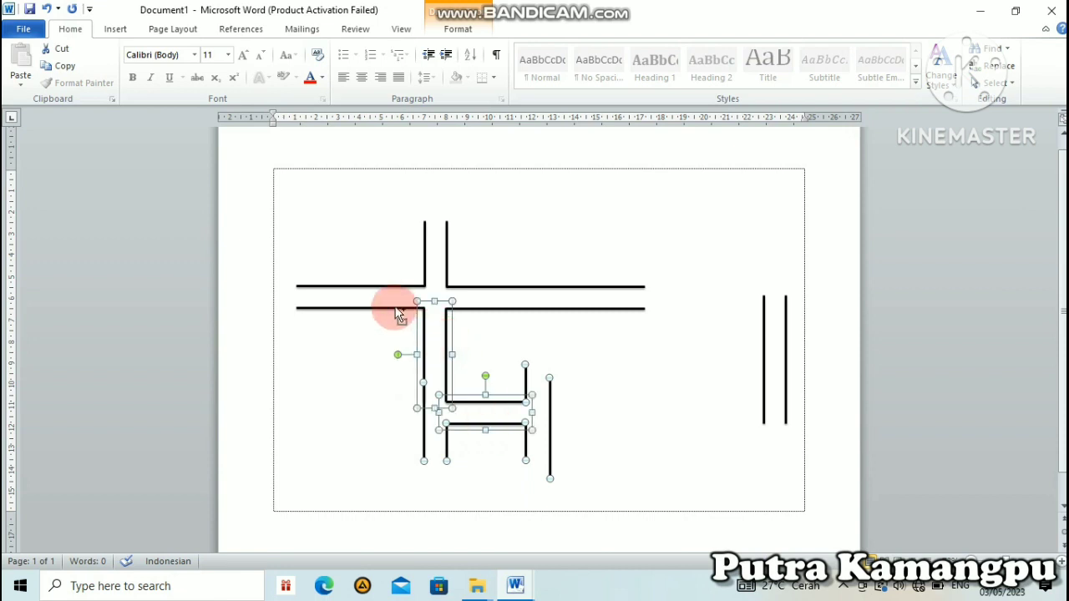
left_click(395, 309, "shift")
left_click(425, 257, "shift")
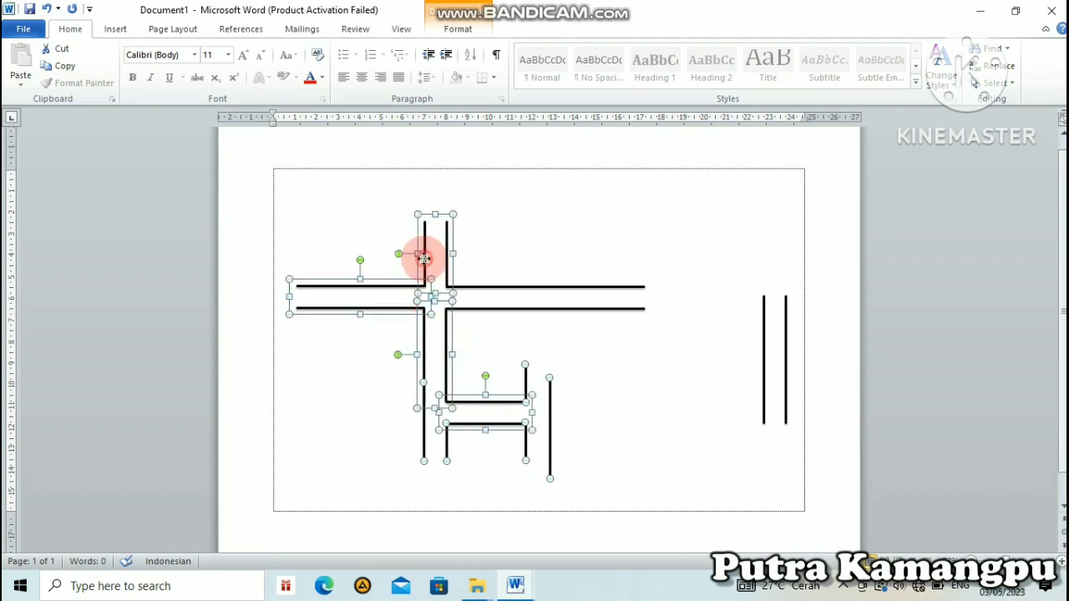
left_click(506, 291, "shift")
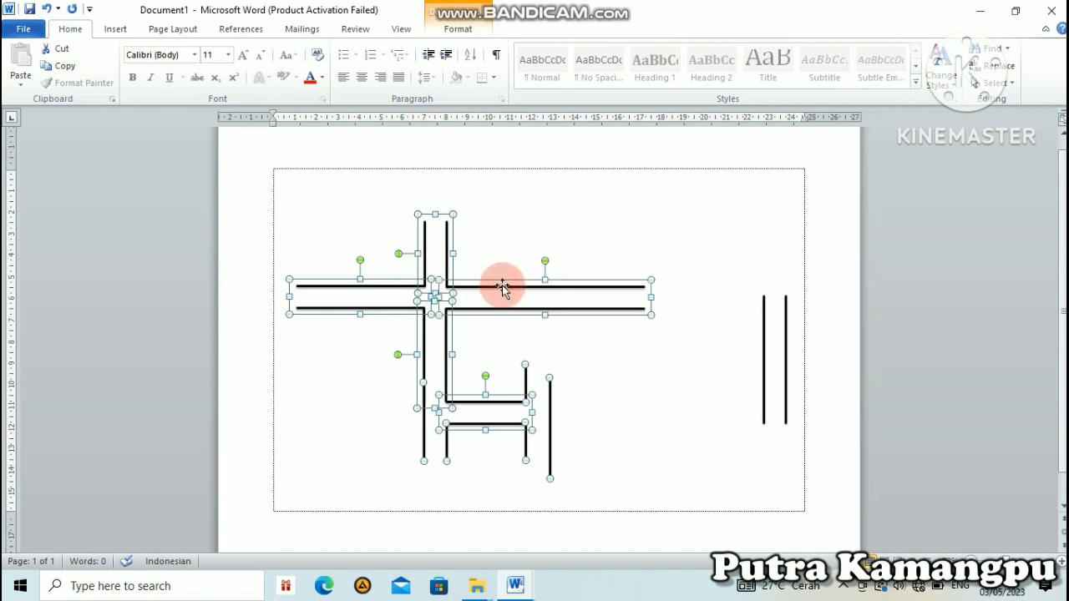
- Group all the road lines into one object and nudge it slightly up and right
left_click(461, 29)
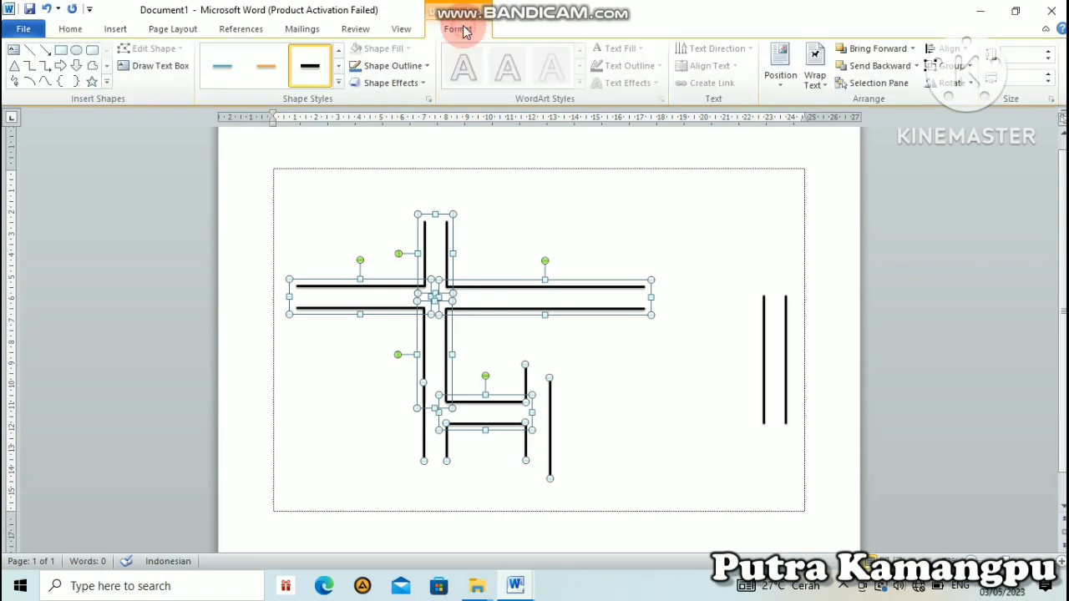
left_click(951, 65)
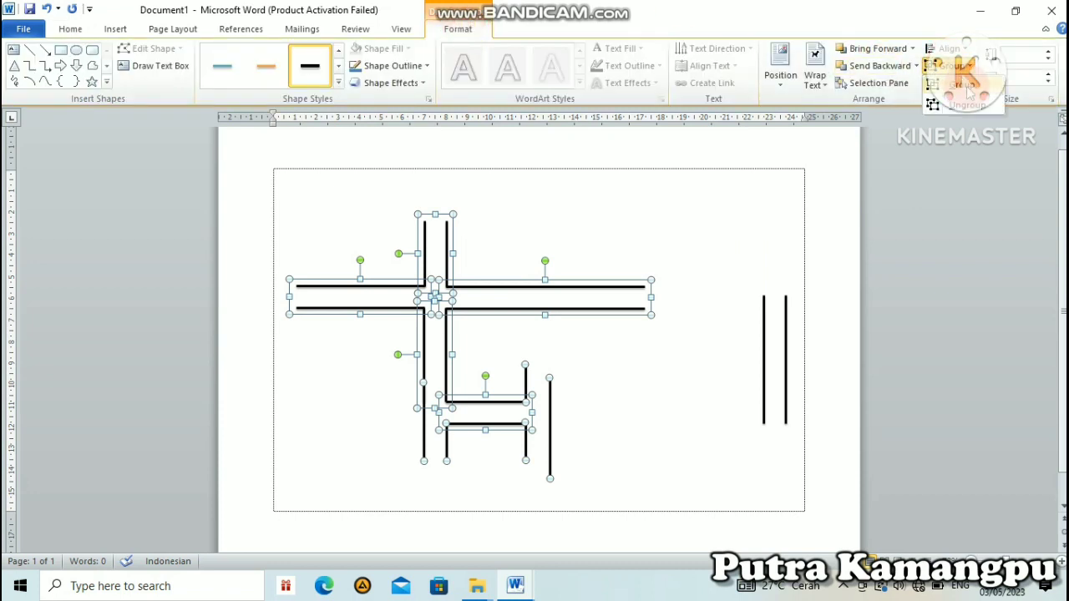
left_click(965, 86)
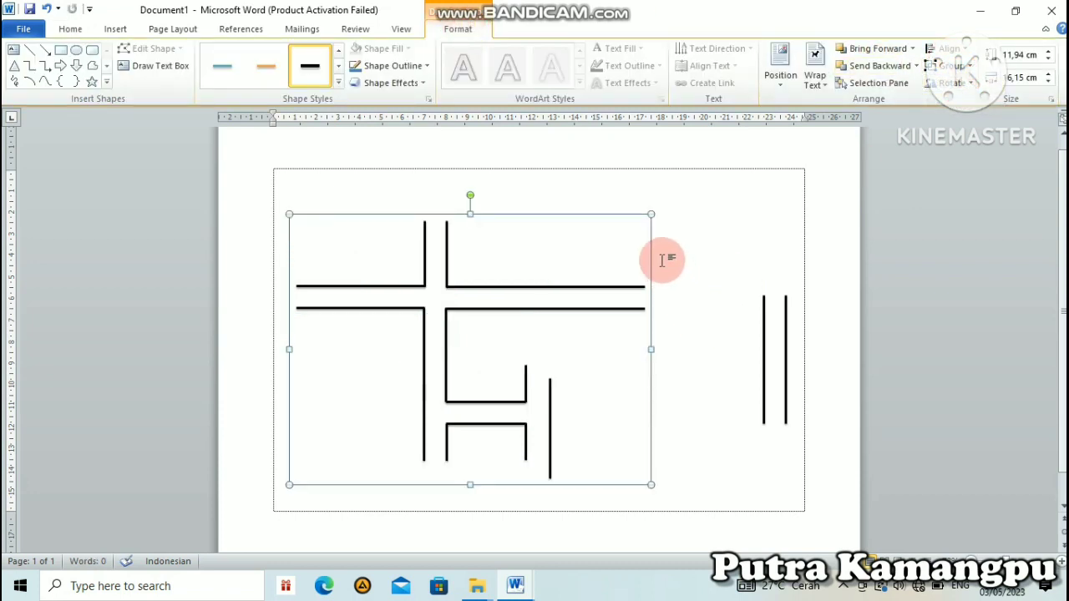
mouse_move(524, 218)
left_mouse_down()
mouse_move(518, 209)
mouse_move(541, 195)
left_mouse_up()
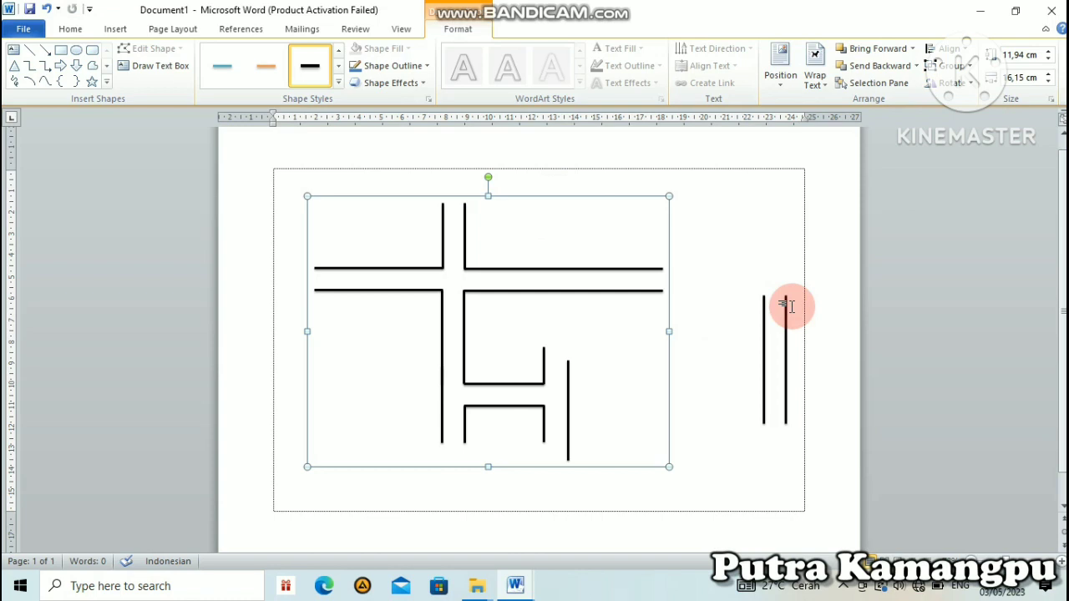
left_click(722, 232)
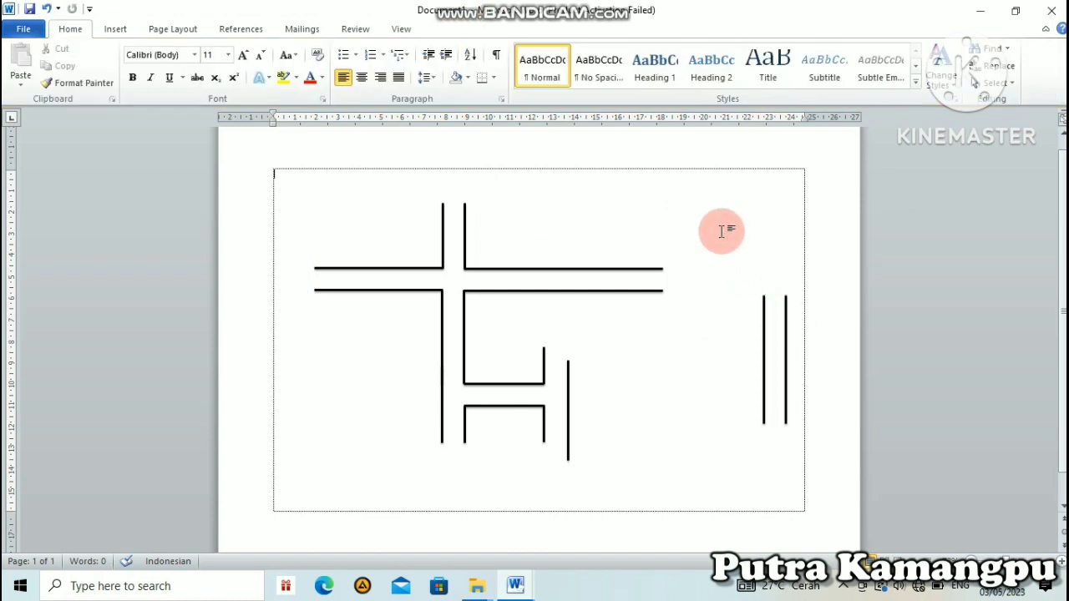
- Draw an isosceles triangle above the upper right road and shrink it to 0.69 × 0.38 cm
left_click(117, 30)
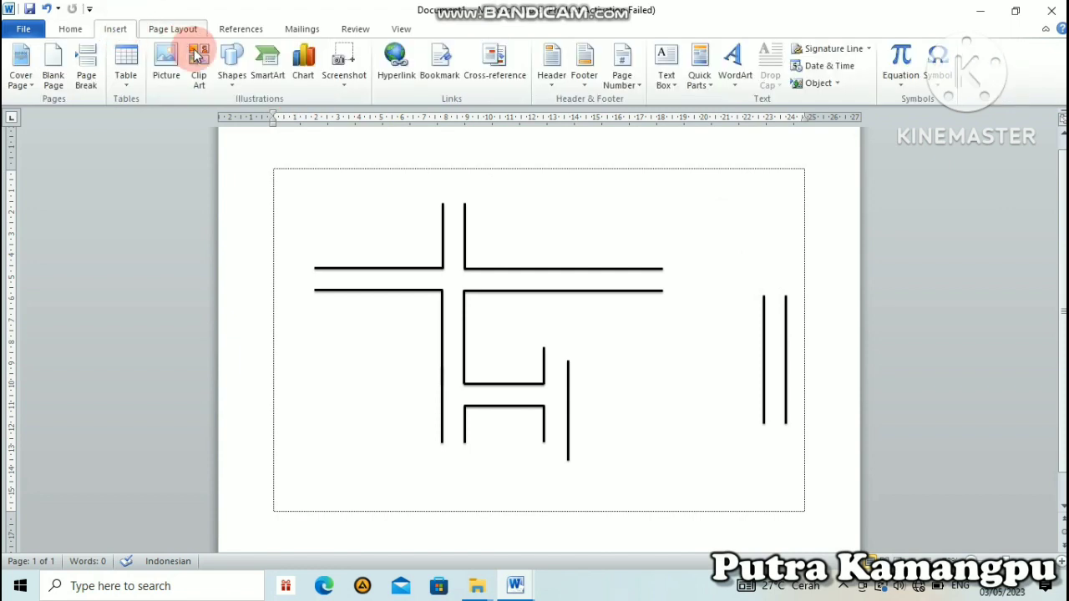
left_click(234, 66)
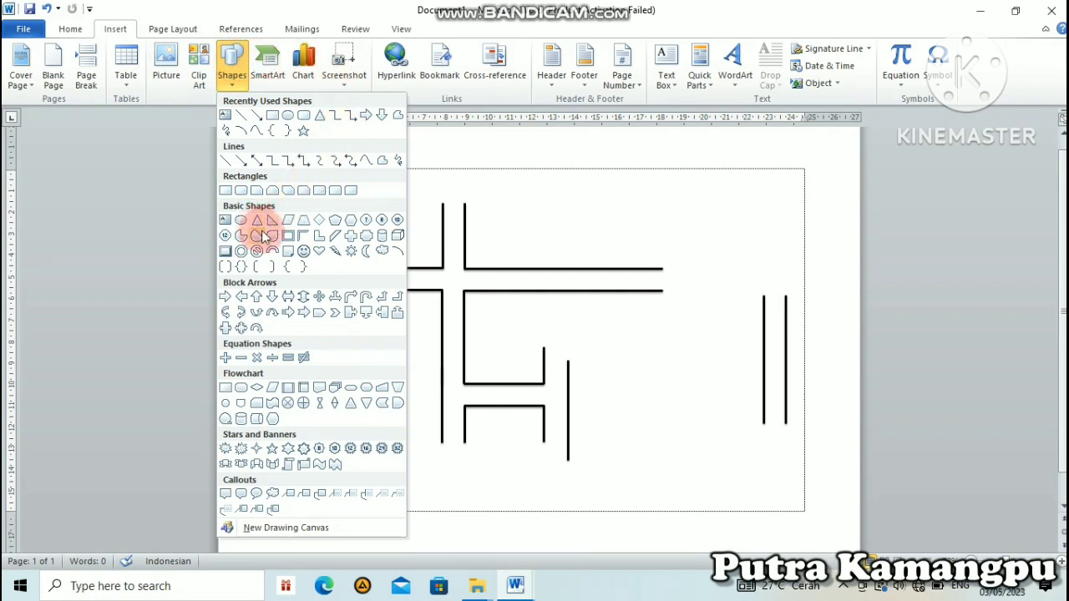
left_click(321, 117)
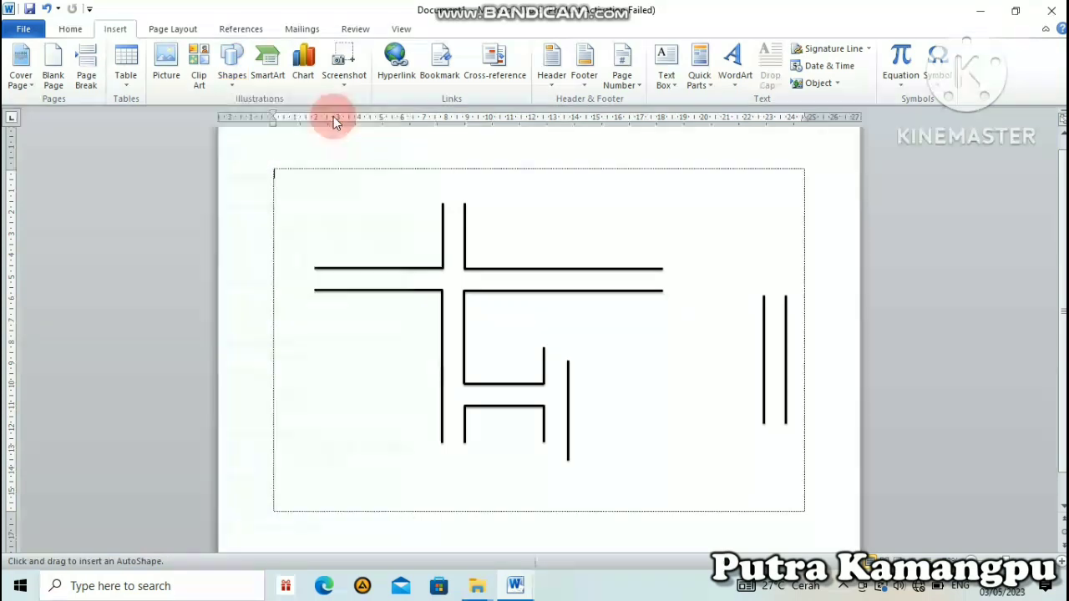
left_click(527, 215)
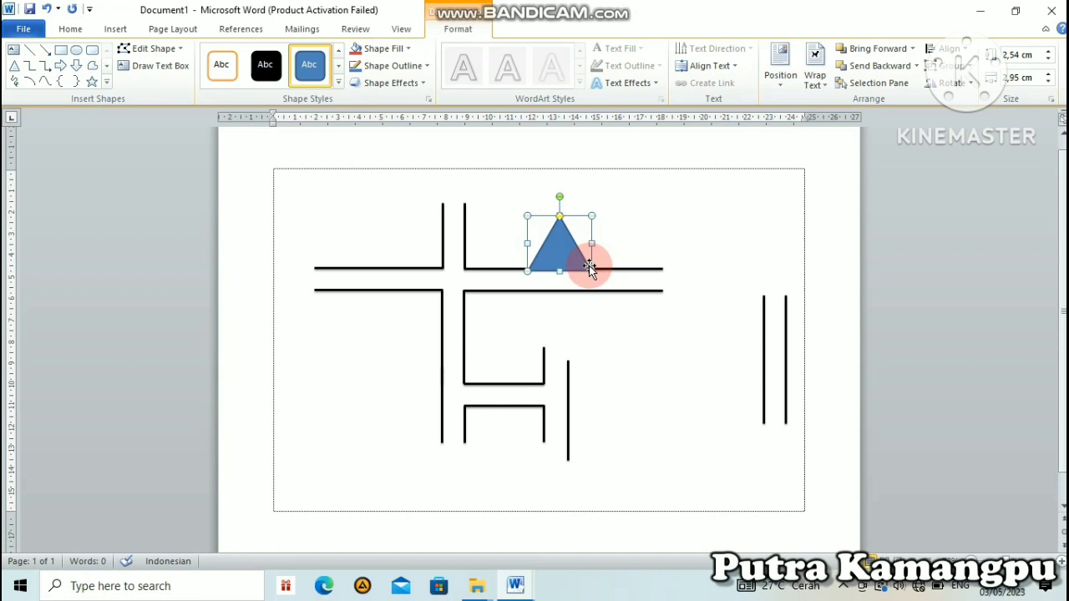
mouse_move(592, 272)
left_mouse_down()
mouse_move(561, 242)
mouse_move(560, 219)
mouse_move(561, 234)
mouse_move(512, 217)
left_mouse_up()
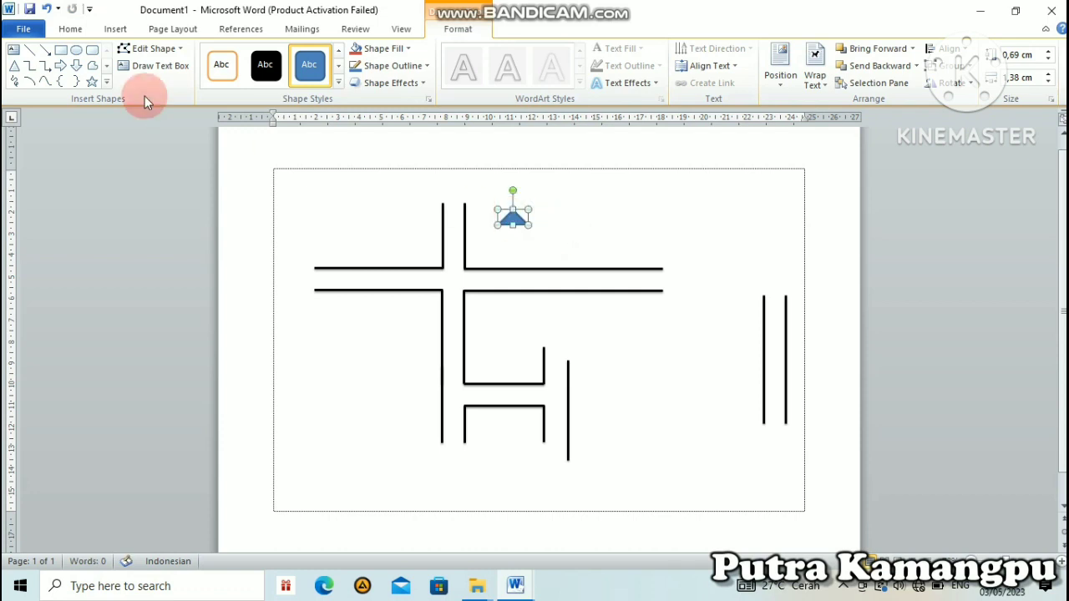
- Draw a small square house body and fit it beneath the triangle roof
left_click(61, 50)
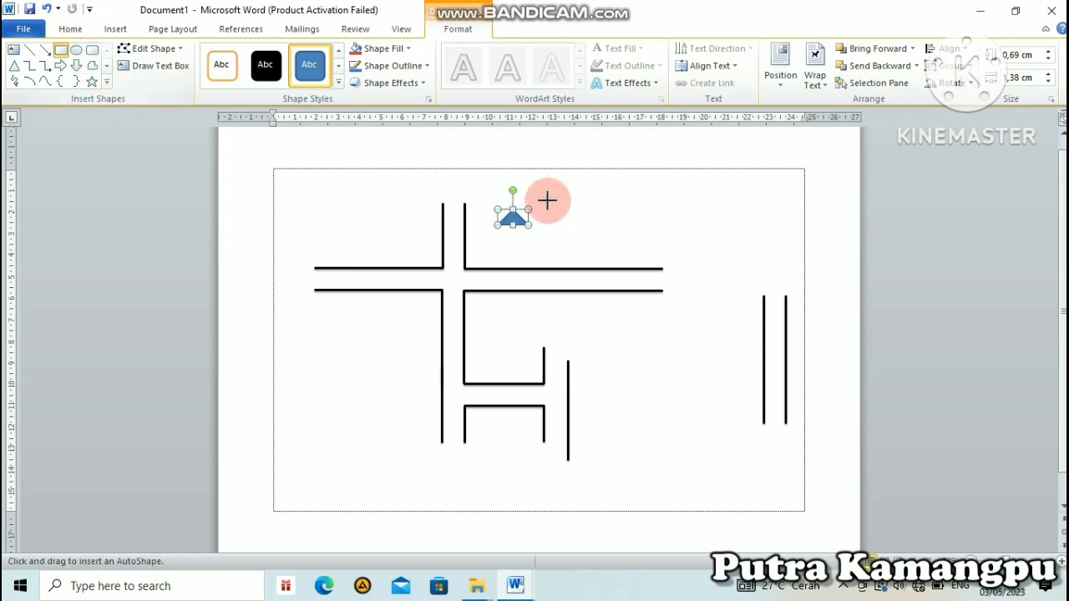
left_click_drag(507, 236, 561, 290)
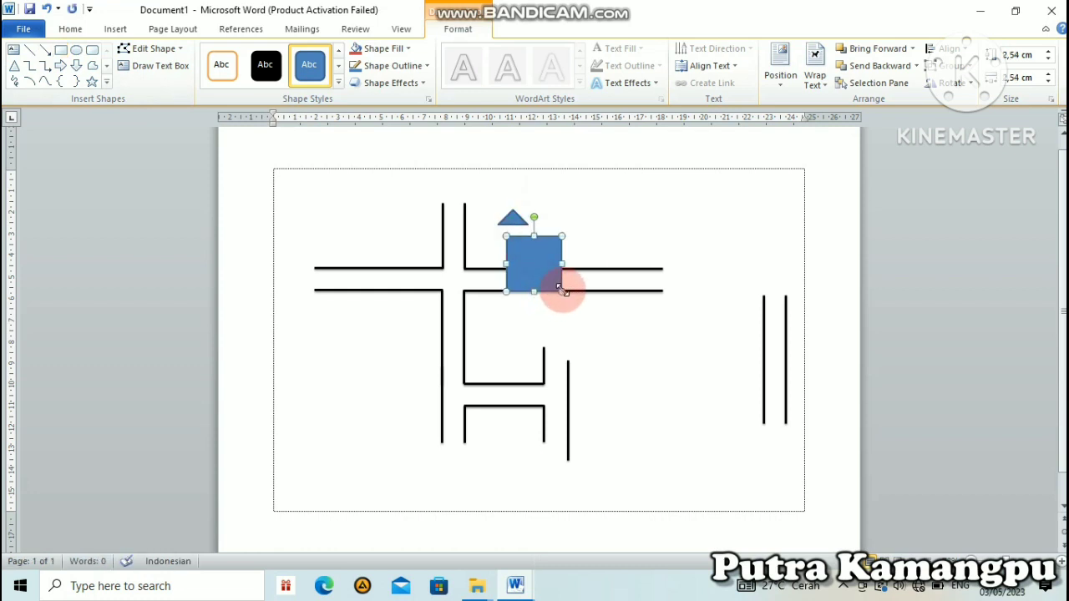
left_click(547, 259)
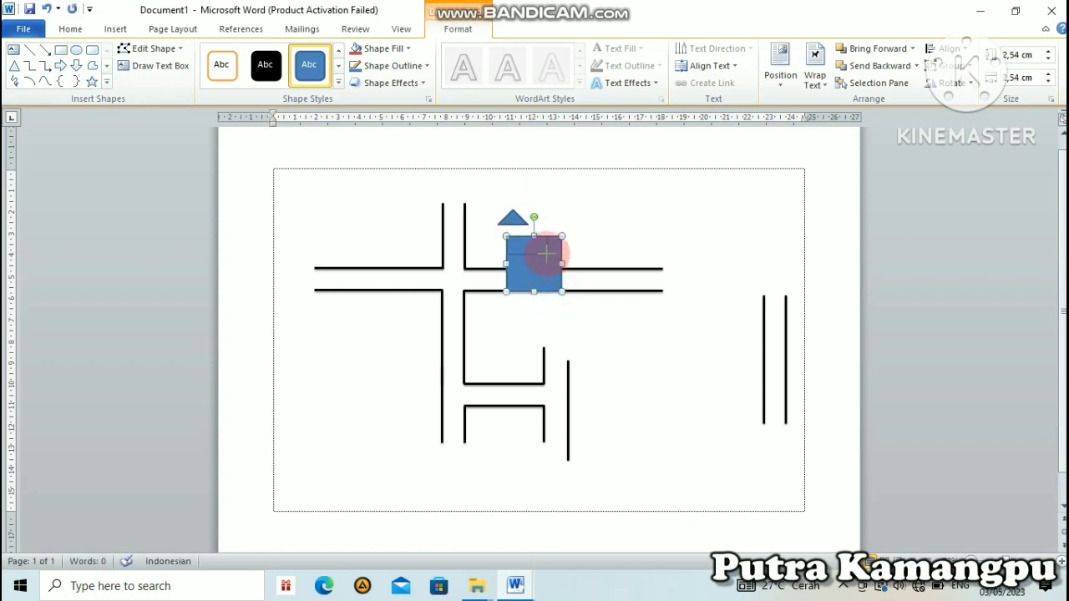
left_click_drag(535, 246, 517, 233)
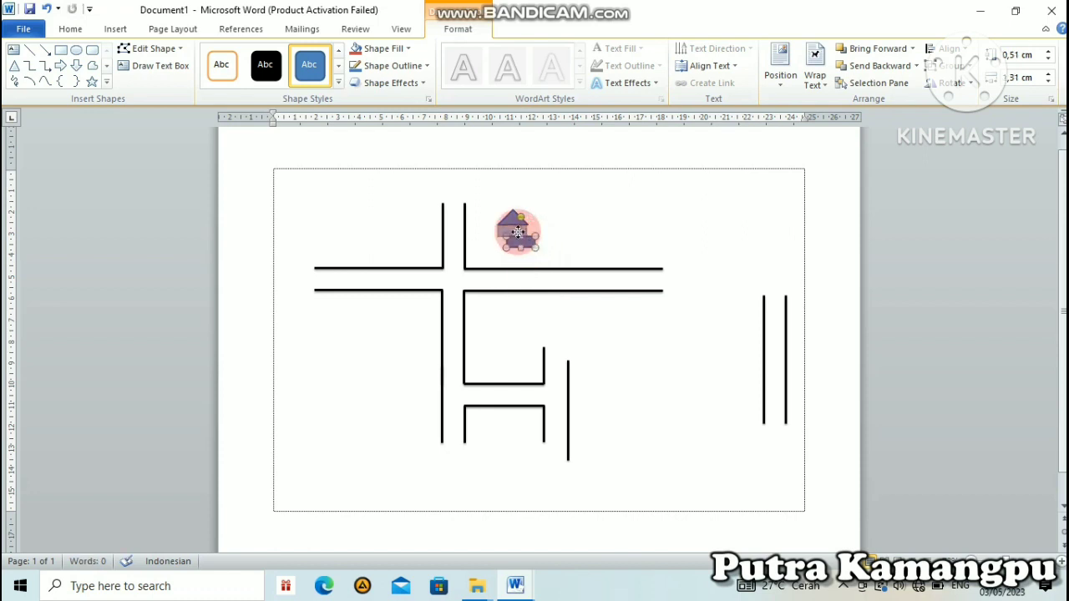
left_click_drag(518, 233, 528, 241)
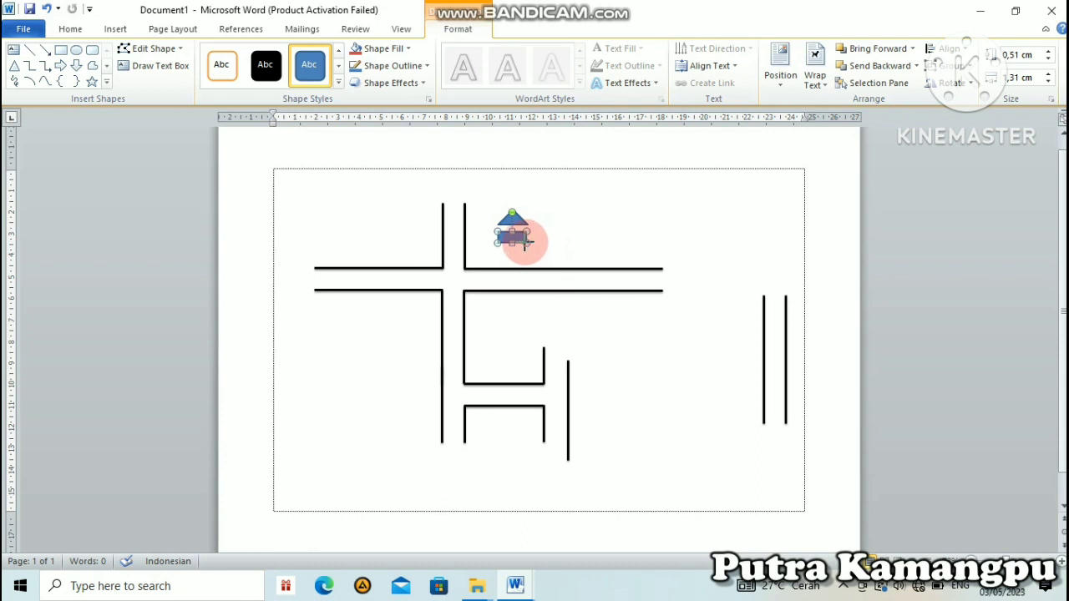
left_click(516, 240)
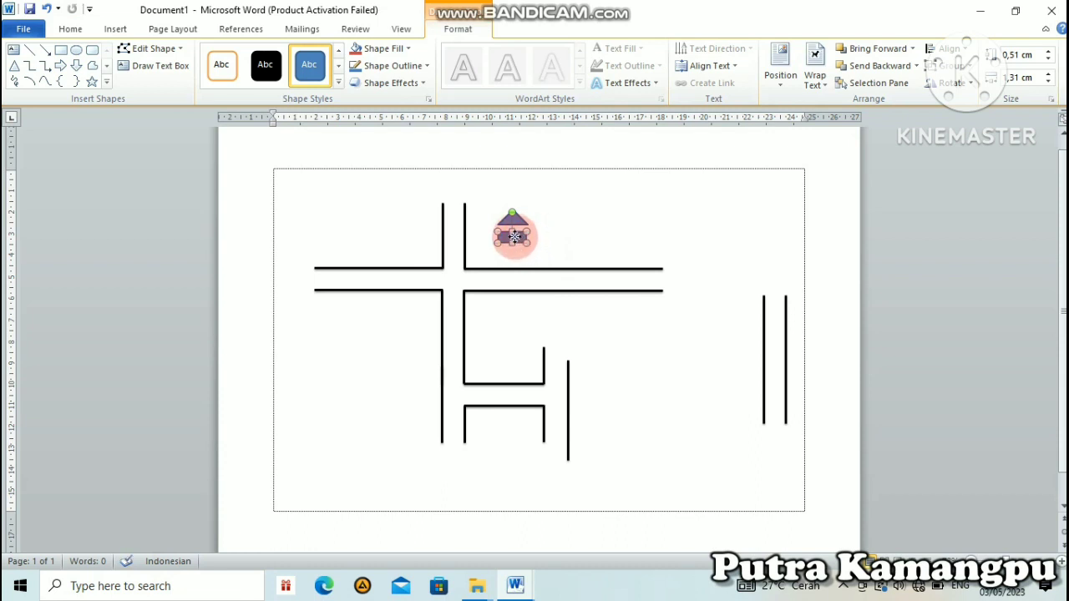
left_click(575, 244)
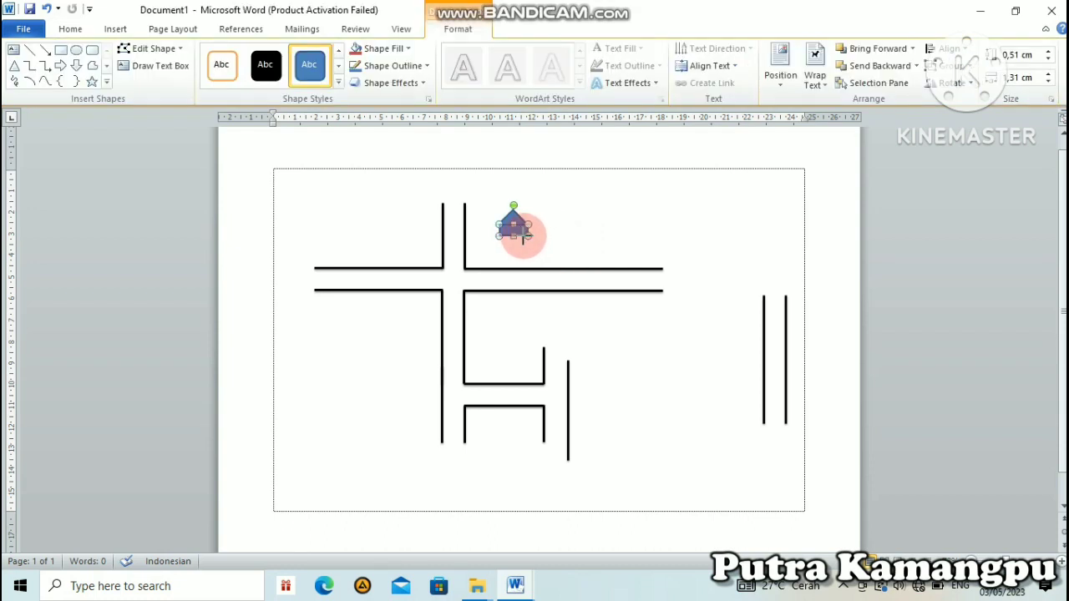
left_click_drag(521, 238, 520, 234)
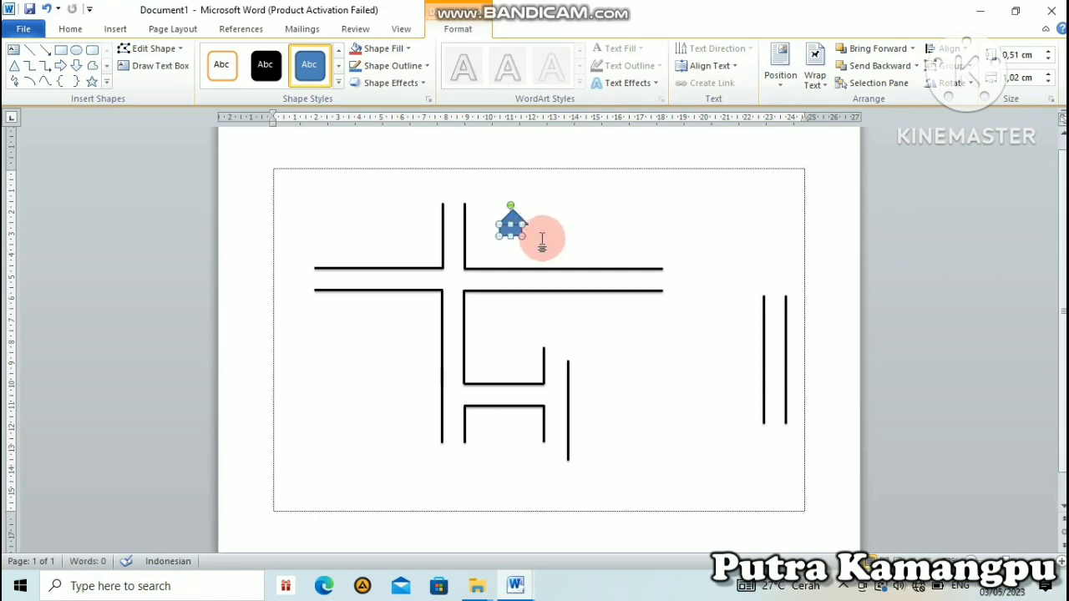
left_click(542, 240)
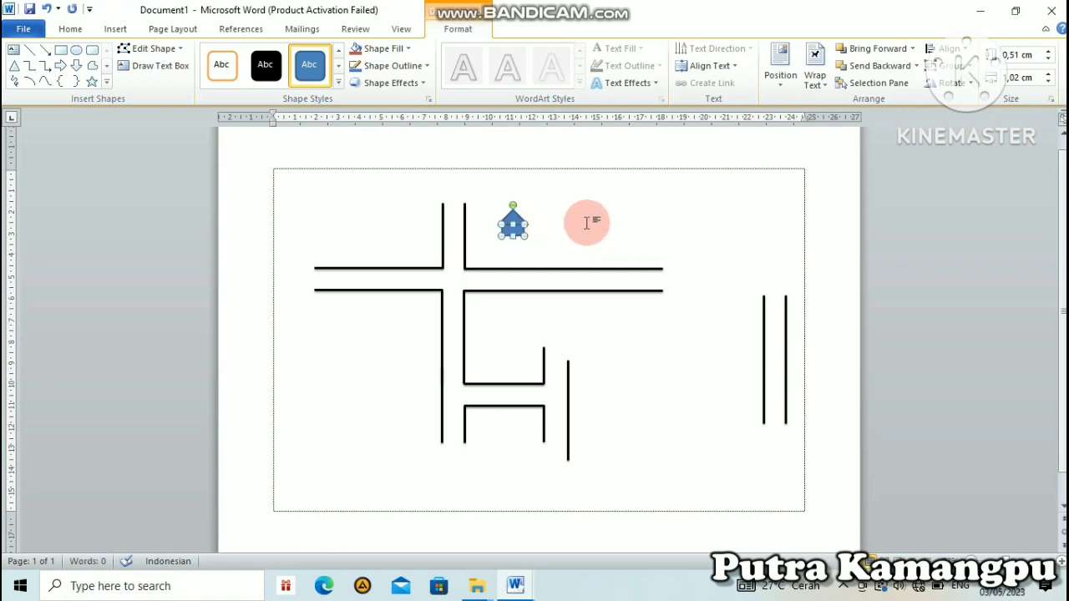
- Select the roof and body together and group them into one house shape
left_click(519, 224)
left_click_drag(517, 222, 523, 238)
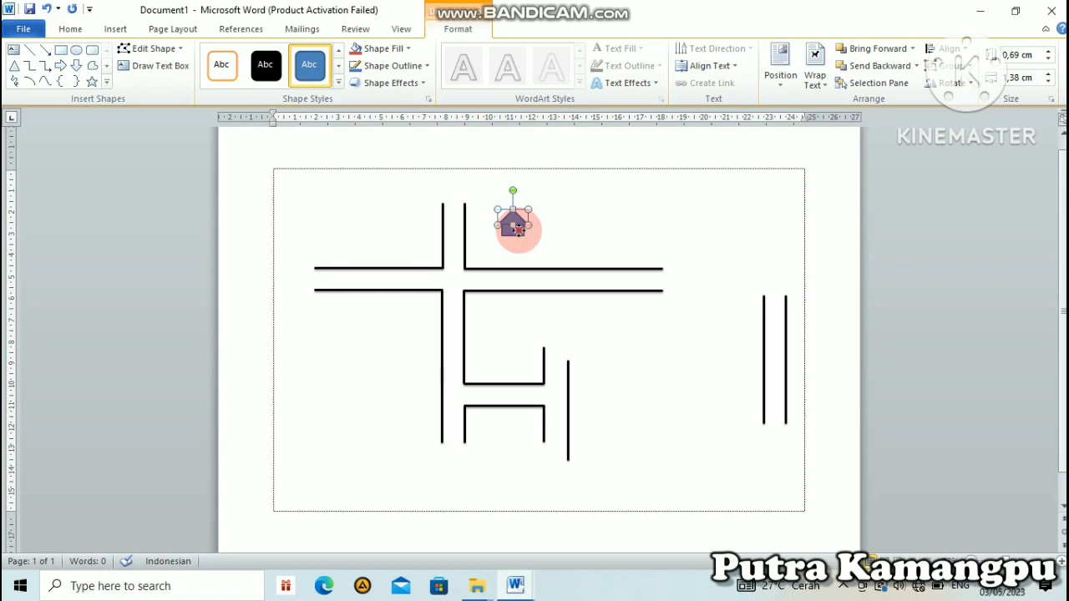
left_click_drag(518, 231, 523, 238)
left_click(952, 65)
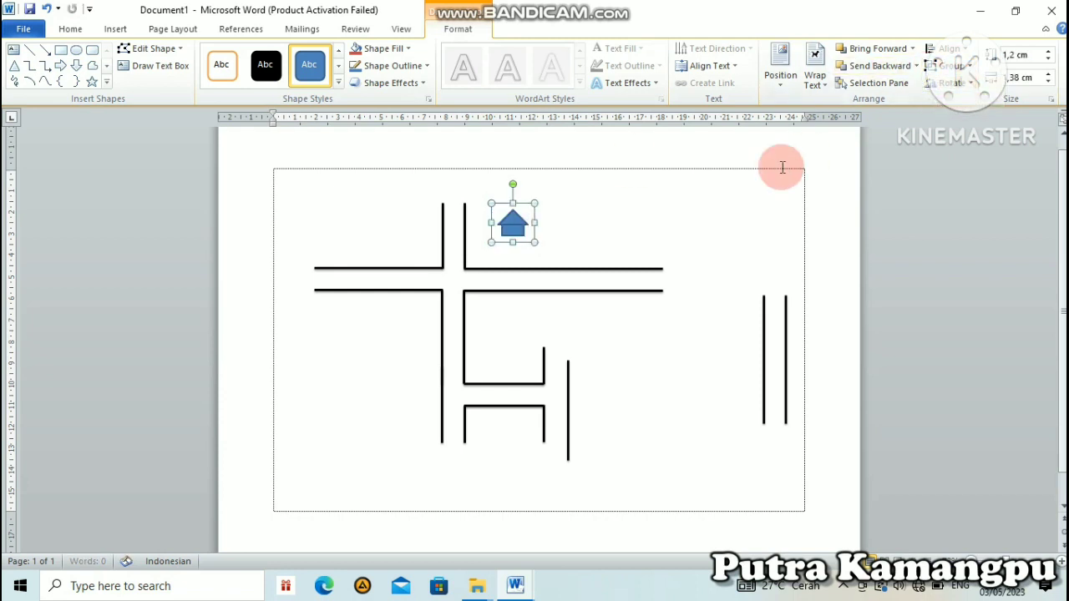
- Fill the house's square body with red
left_click(649, 220)
left_click(524, 232)
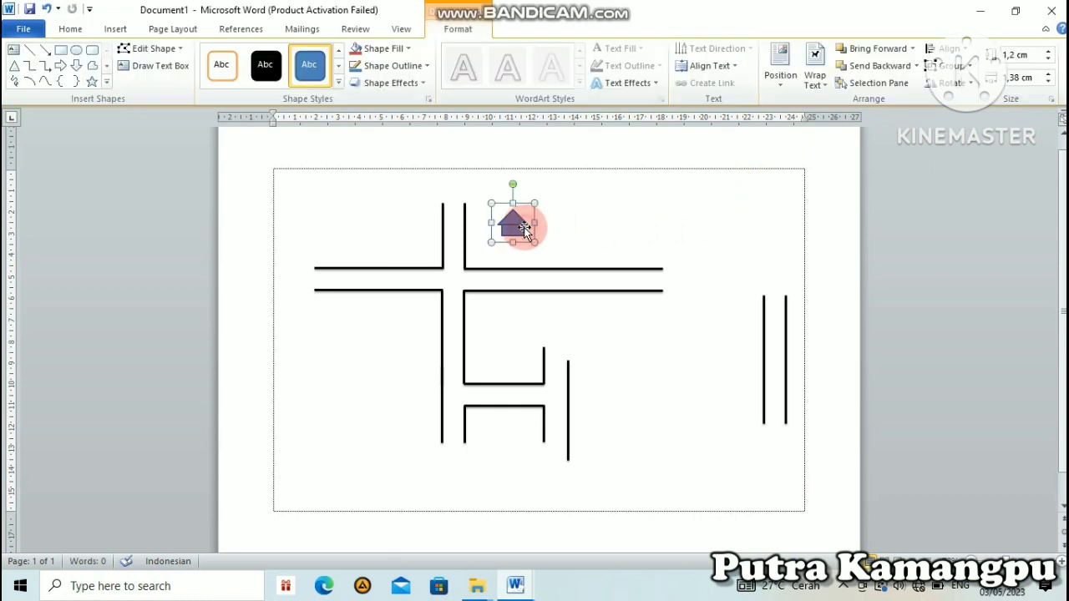
left_click(513, 220)
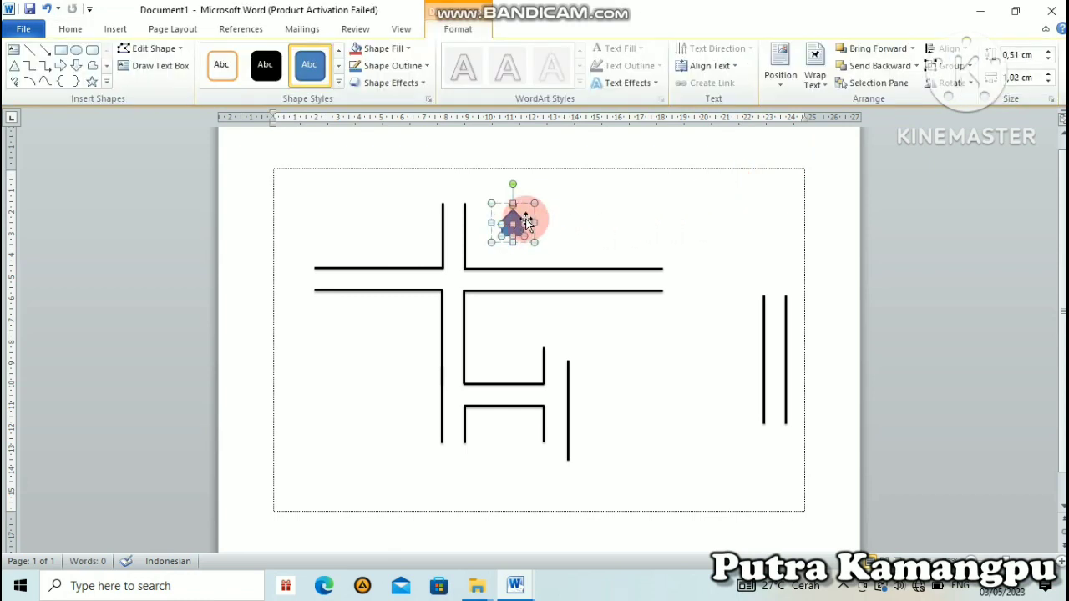
left_click(357, 50)
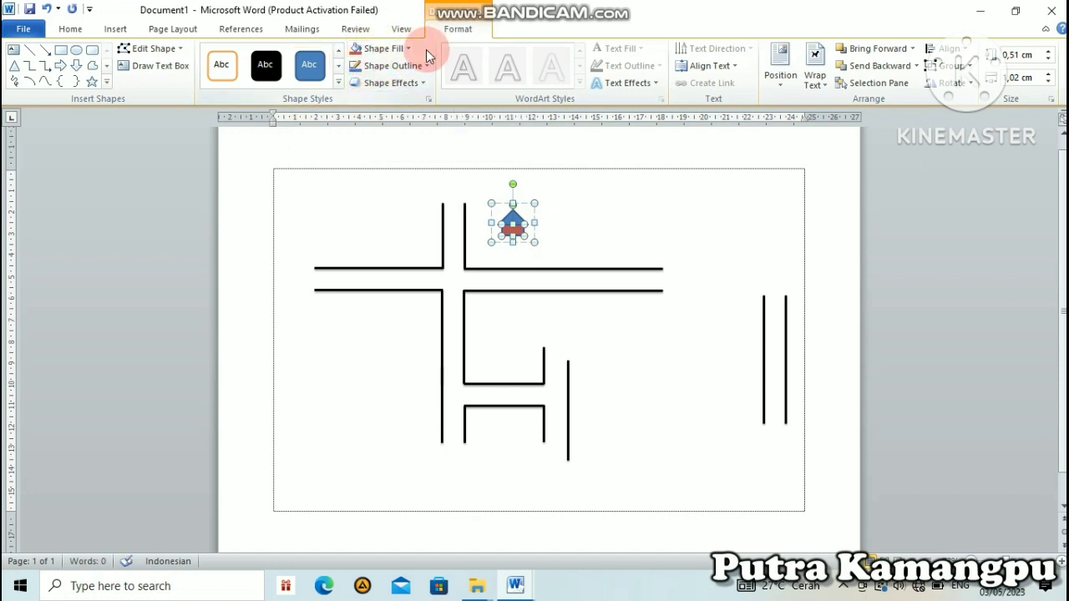
- Fill the house's triangle roof with green
left_click(511, 219)
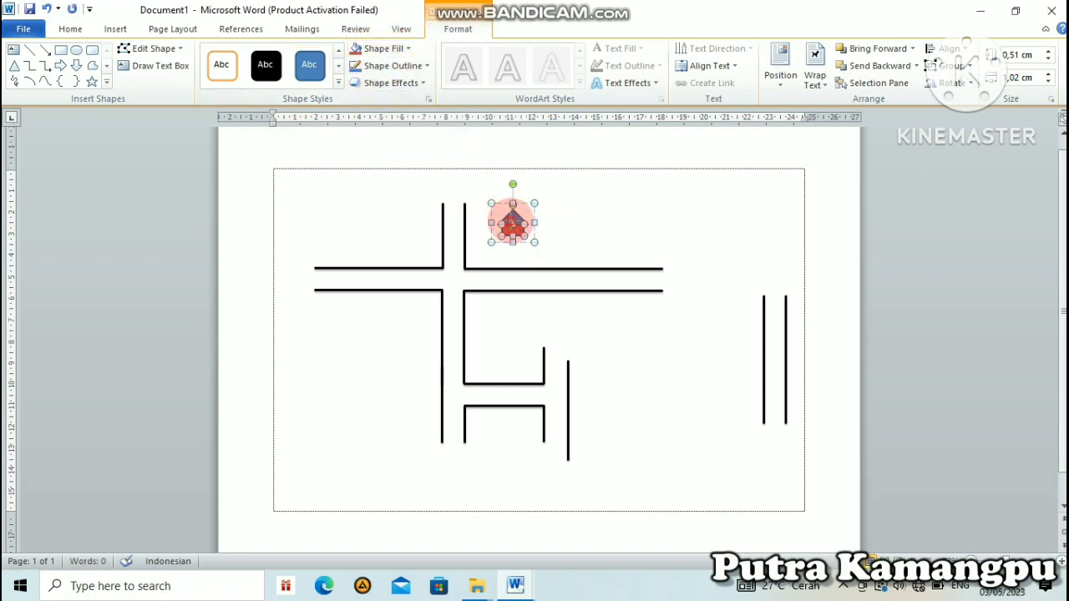
left_click(309, 64)
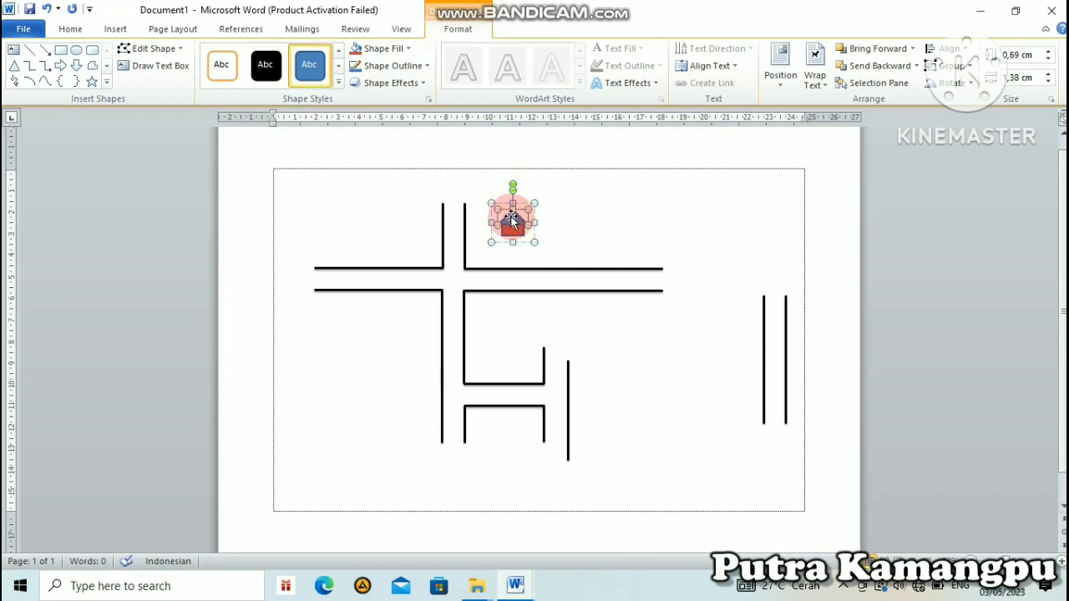
left_click(408, 48)
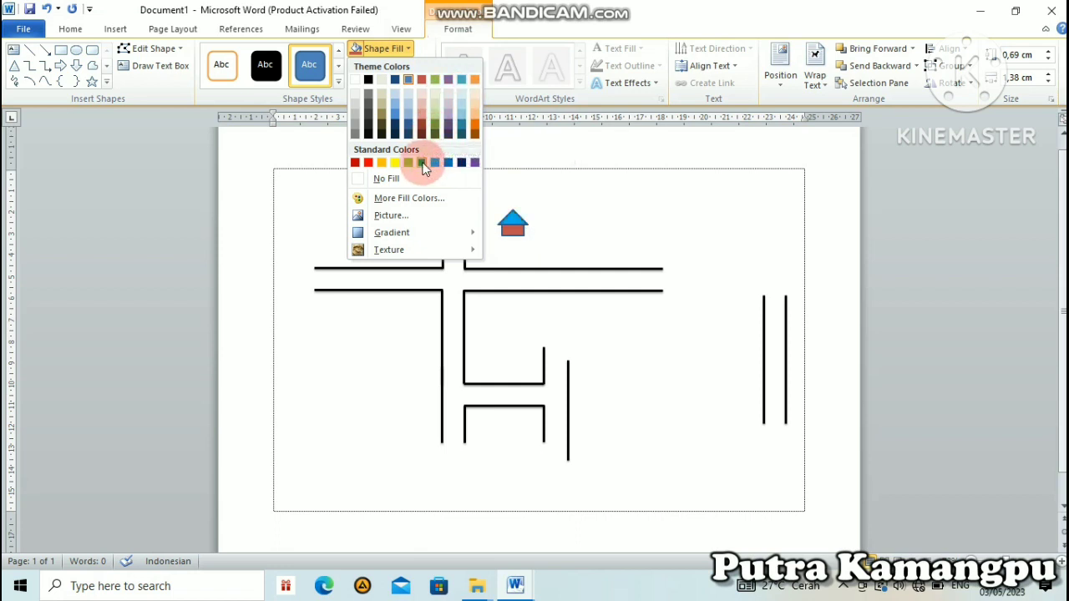
left_click(694, 131)
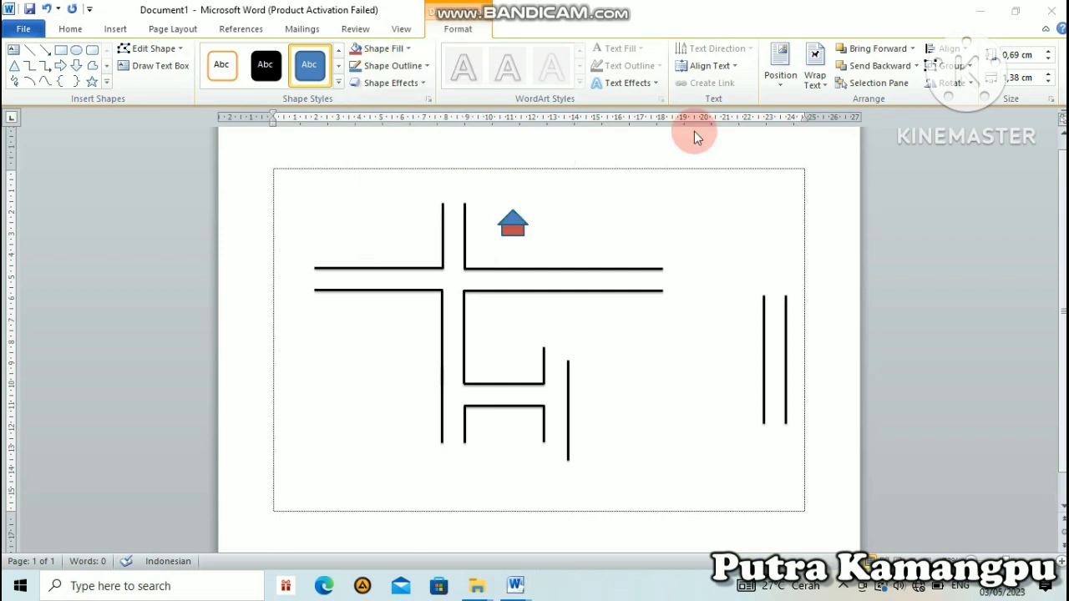
left_click(512, 221)
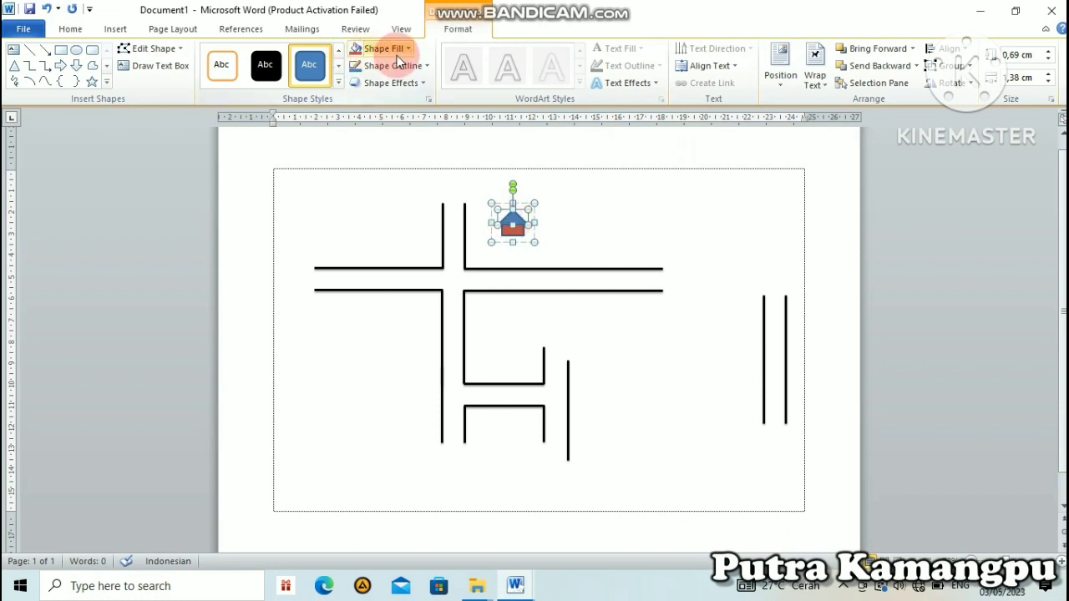
left_click(408, 49)
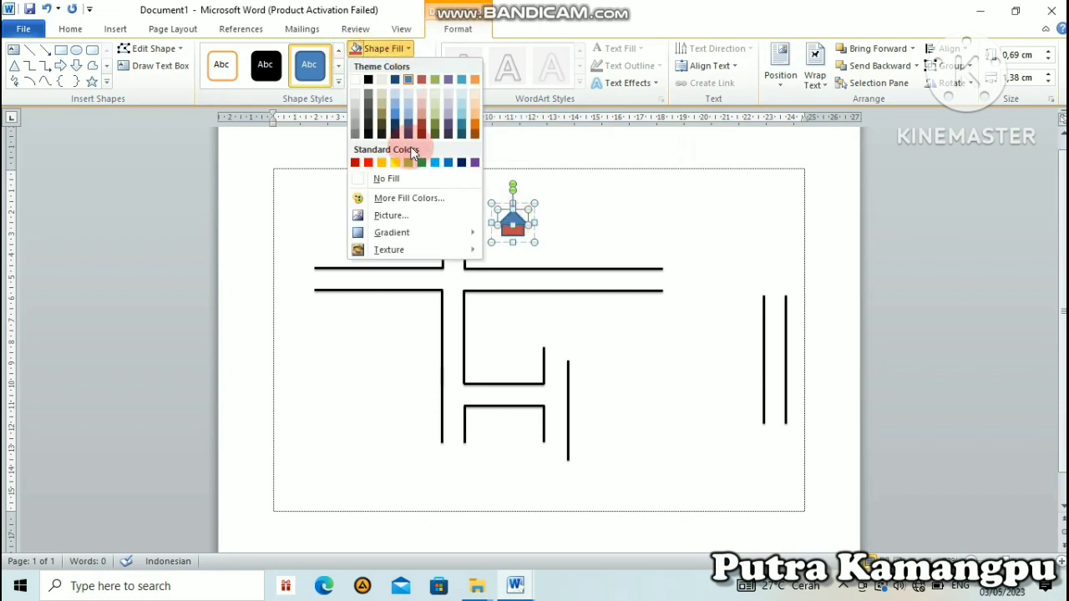
left_click(424, 163)
left_click(663, 227)
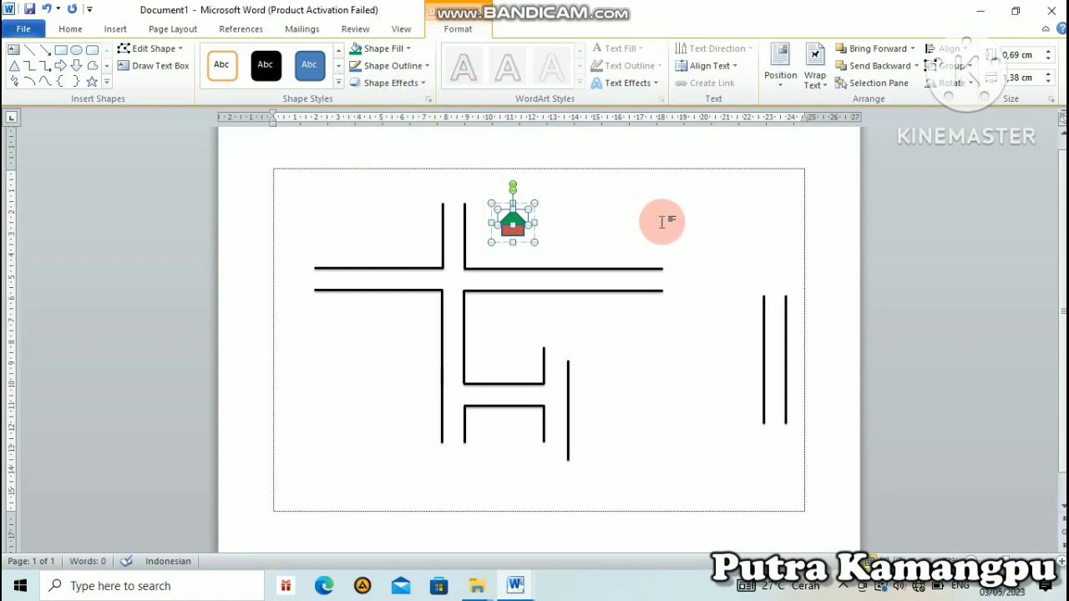
left_click(526, 225)
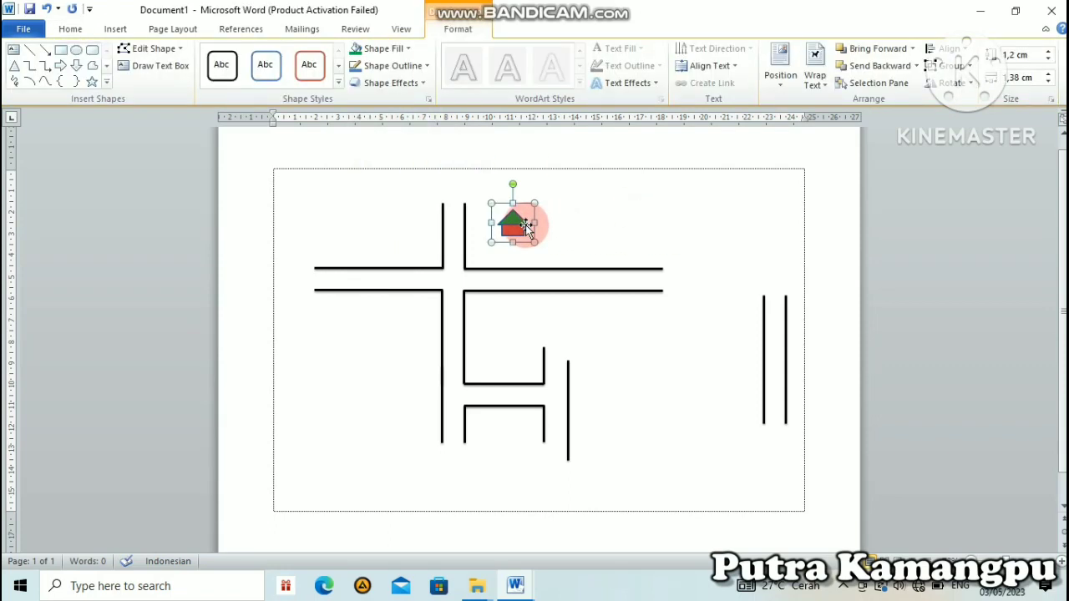
- Copy the house along the top road and into the centre, stretching one left of the central road wider
mouse_move(528, 231)
left_mouse_down()
mouse_move(541, 242)
mouse_move(407, 317)
mouse_move(415, 221)
left_mouse_up()
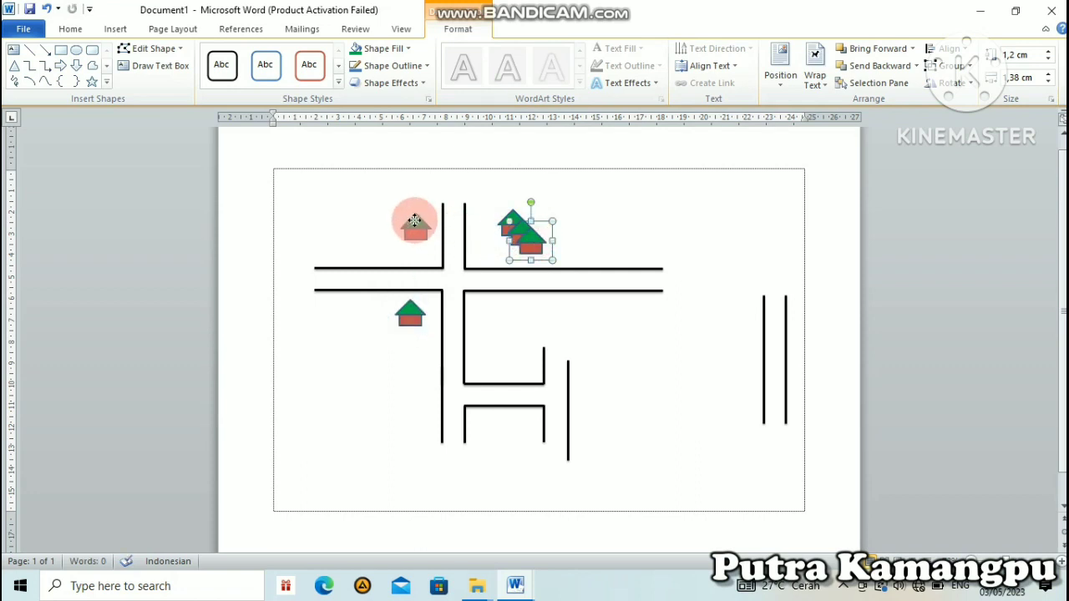
left_click_drag(416, 222, 421, 214)
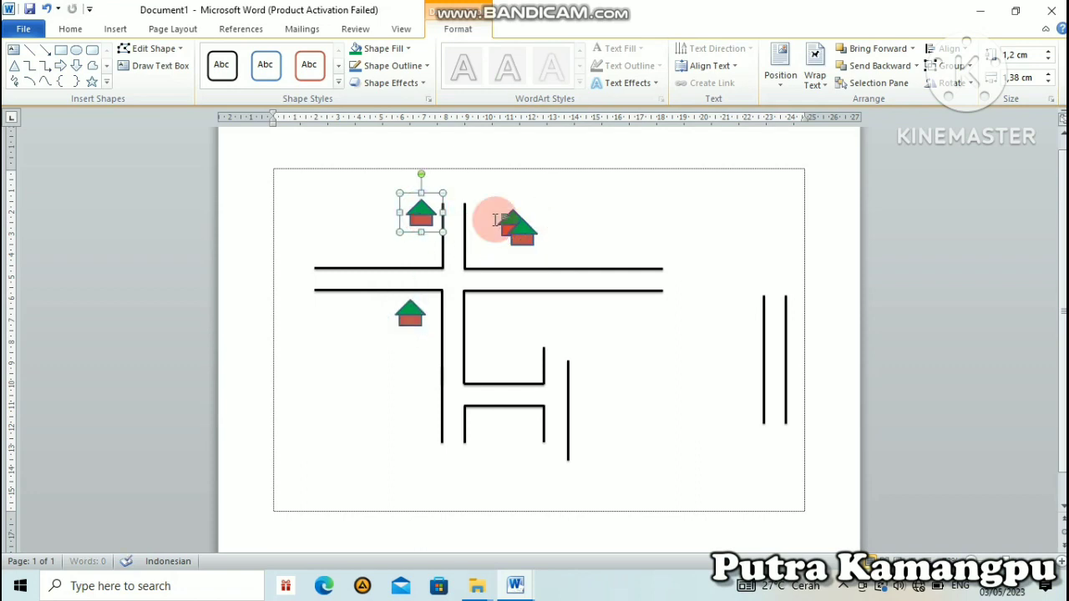
left_click_drag(539, 241, 627, 249)
mouse_move(513, 223)
left_mouse_down()
mouse_move(490, 244)
mouse_move(506, 249)
mouse_move(592, 359)
mouse_move(597, 343)
mouse_move(557, 429)
mouse_move(600, 342)
left_mouse_up()
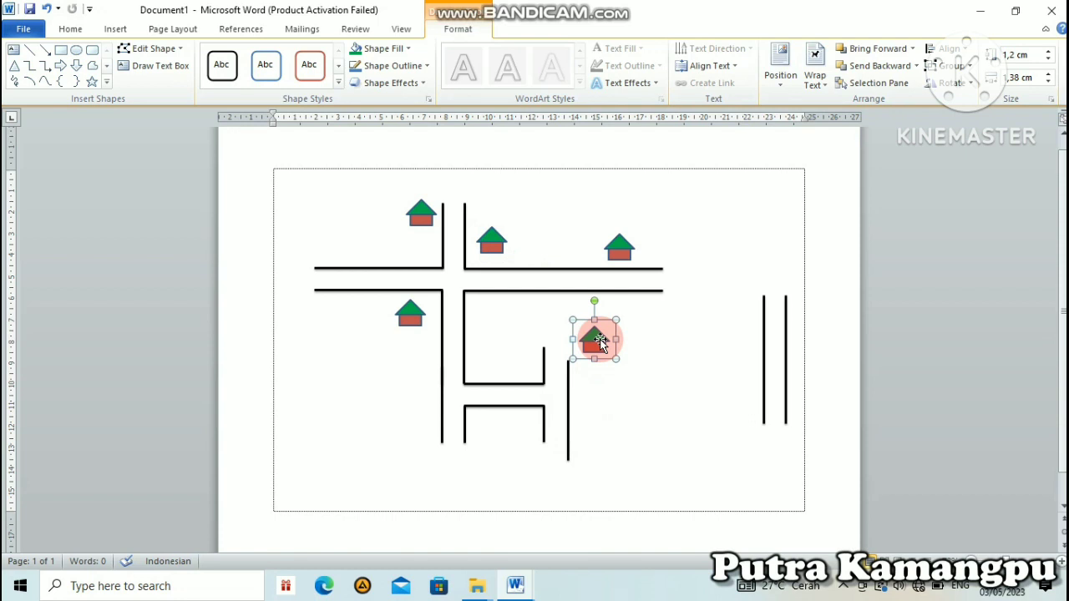
left_click(451, 222)
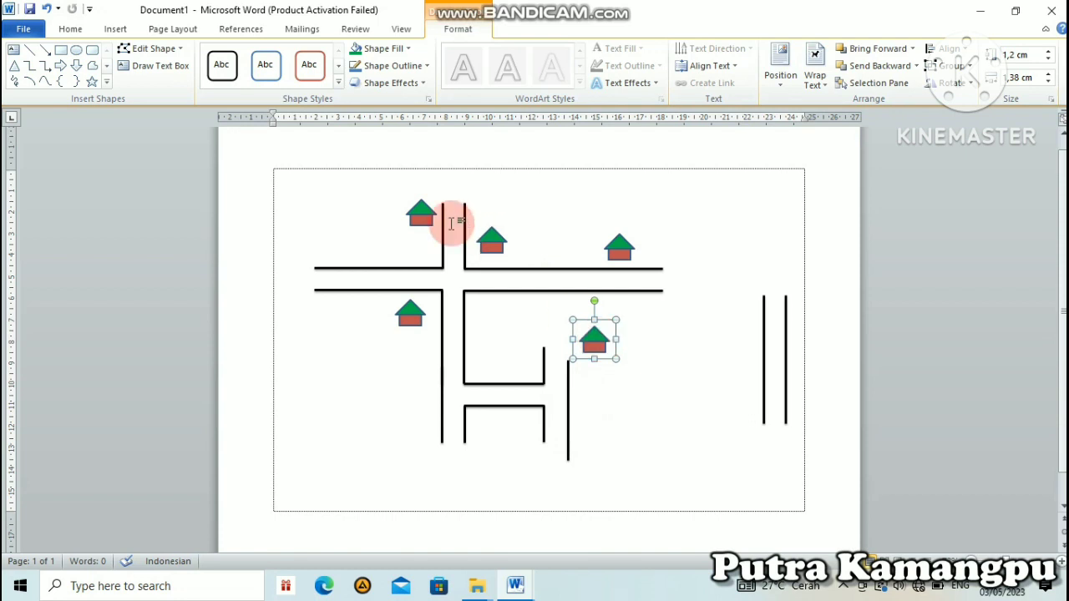
left_click(410, 312)
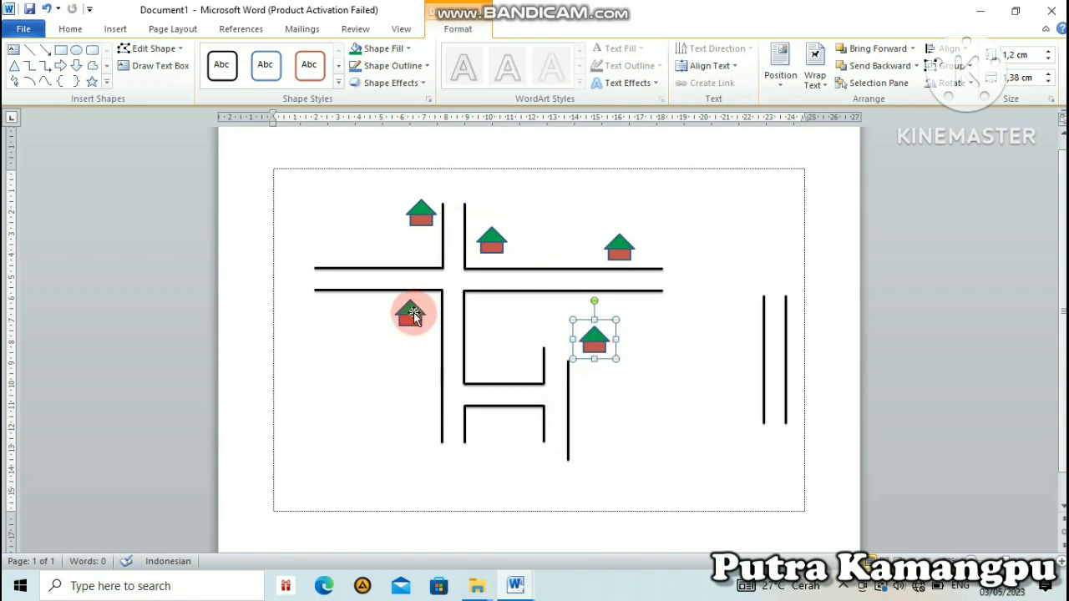
left_click_drag(389, 313, 355, 313)
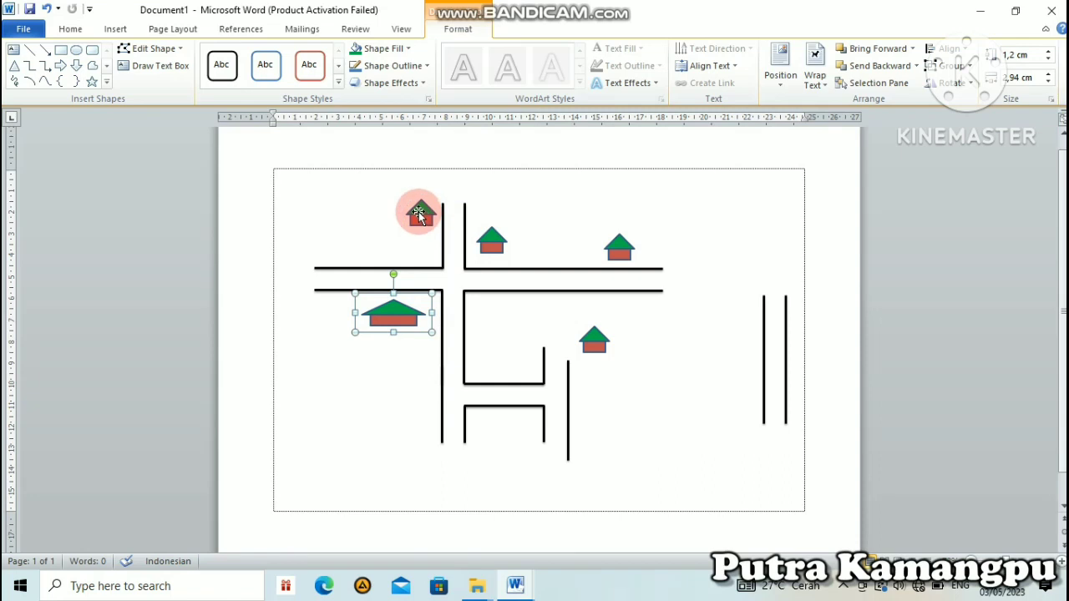
- Place more house copies at the top road's left end, below the wide house and in the central box
left_click(421, 215)
left_click_drag(418, 216, 332, 242)
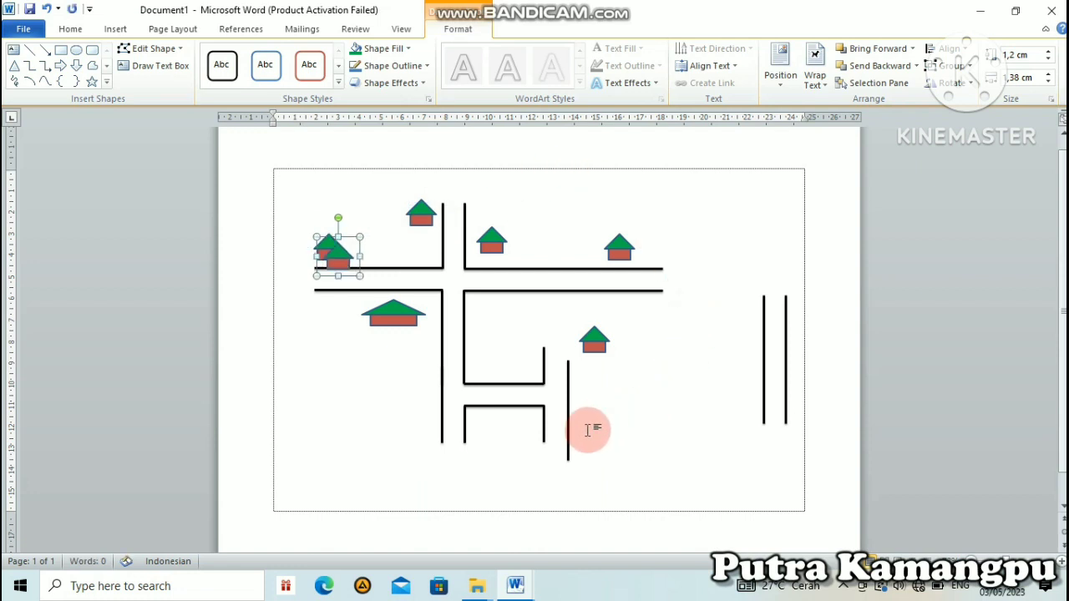
left_click_drag(343, 246, 417, 351)
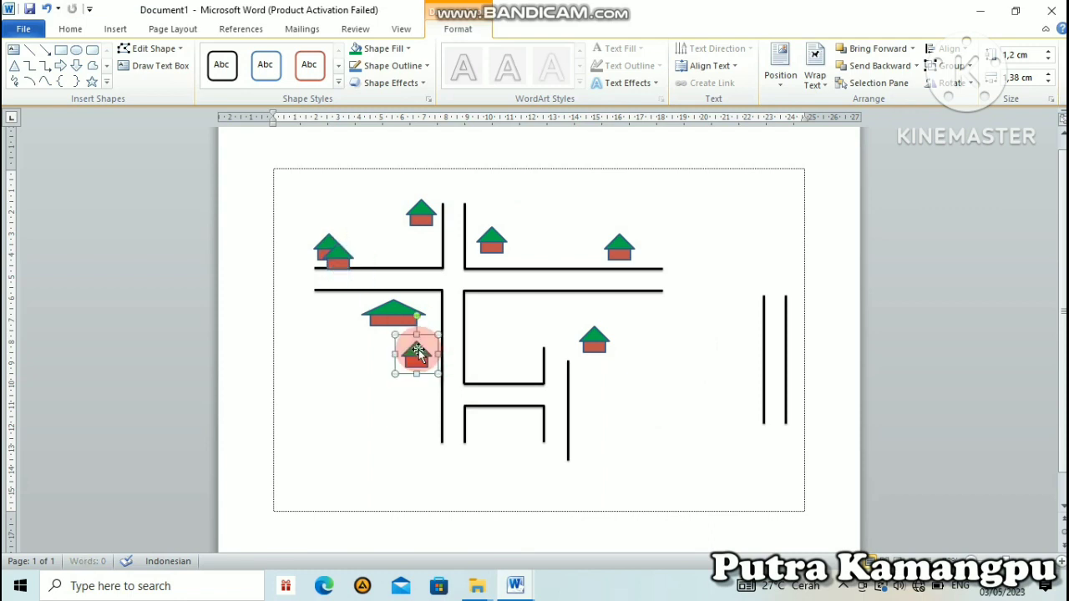
left_click_drag(342, 250, 499, 355)
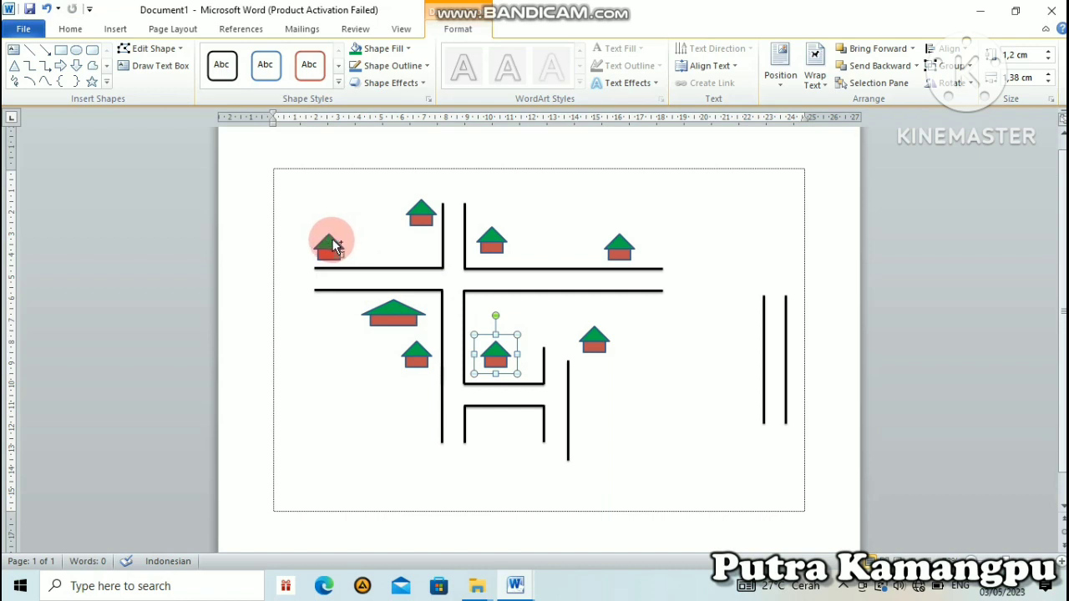
- Duplicate houses into the lower box, below the left side road and right of the short vertical road
key("ctrl+v")
left_click(513, 377)
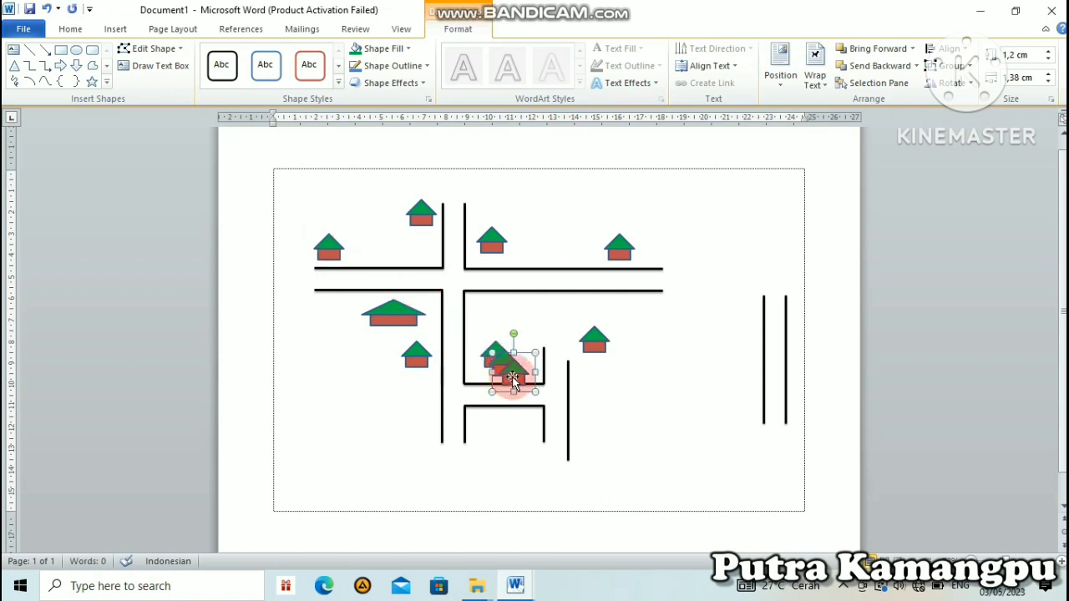
left_click_drag(510, 373, 410, 440)
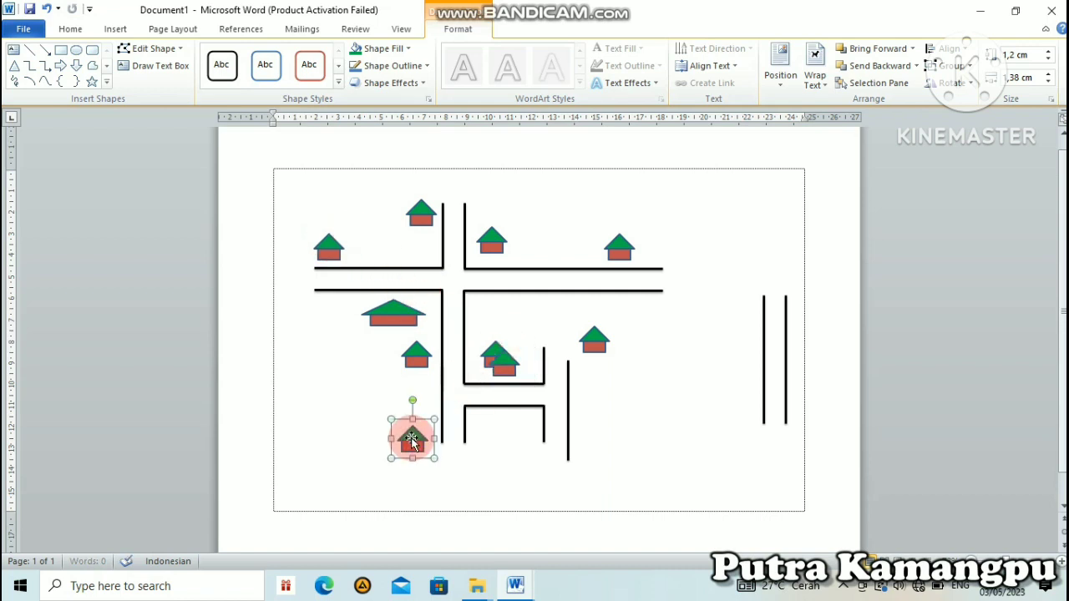
left_click(504, 358)
left_click_drag(506, 360, 510, 423)
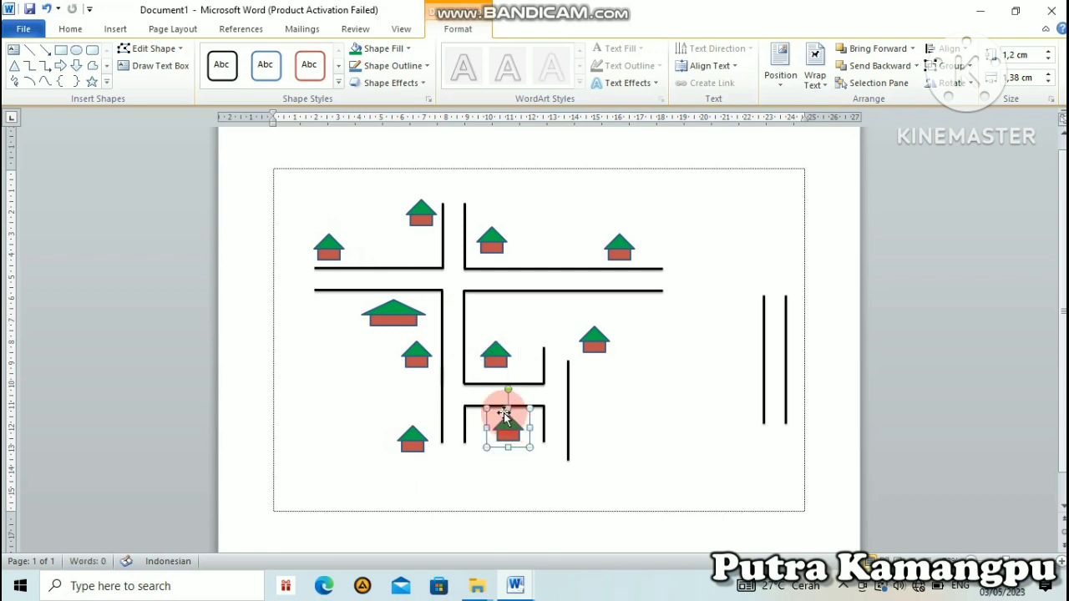
key("ctrl+d")
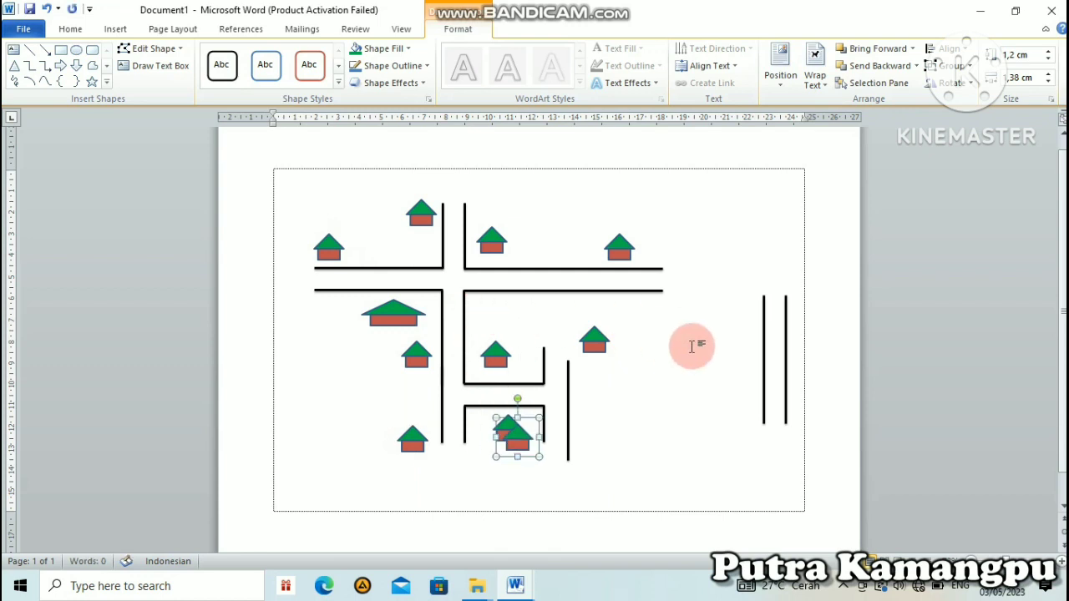
mouse_move(519, 430)
left_mouse_down()
mouse_move(602, 378)
mouse_move(616, 391)
left_mouse_up()
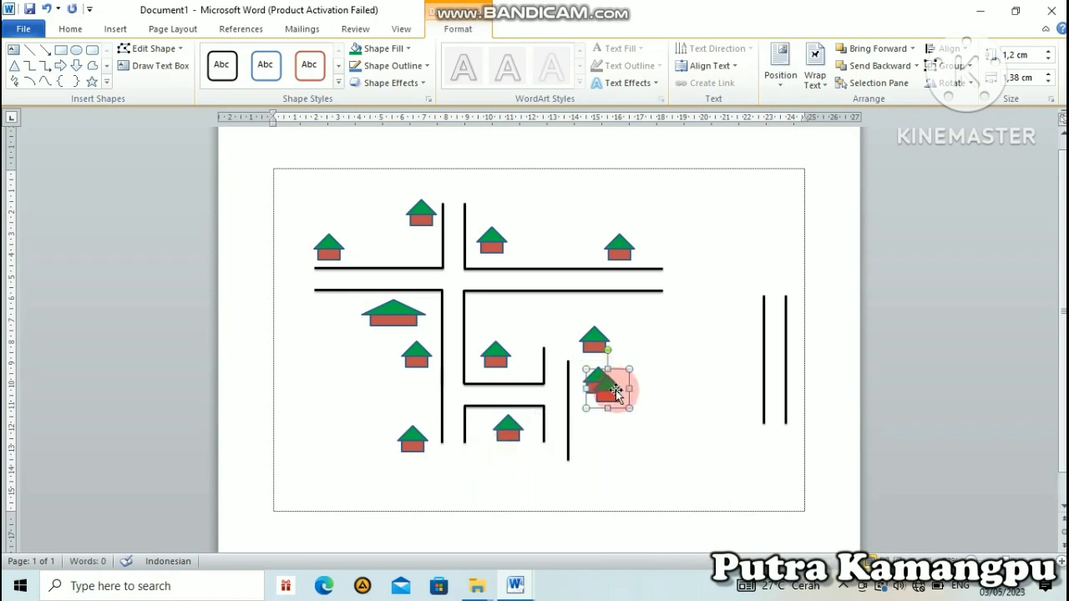
left_click(675, 407)
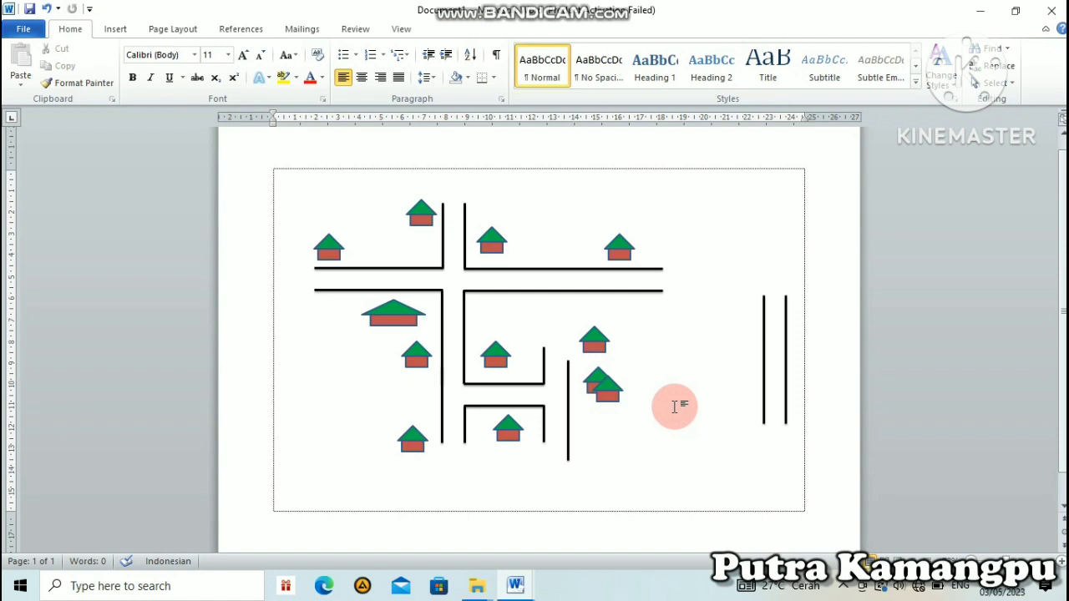
- Delete the leftover pair of vertical lines on the right and begin selecting the houses
left_click(767, 335)
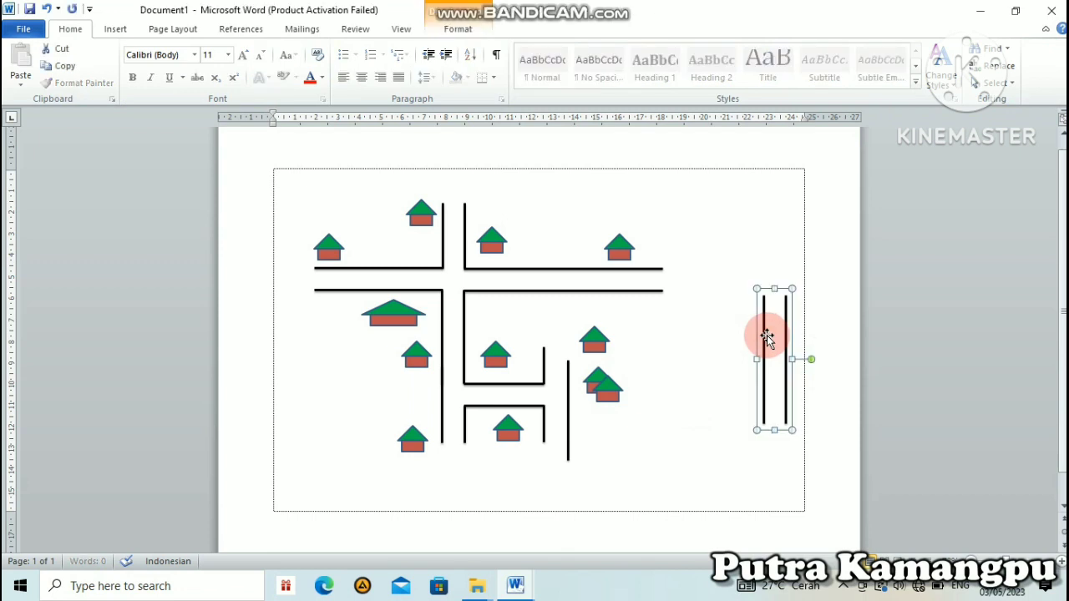
key("Delete")
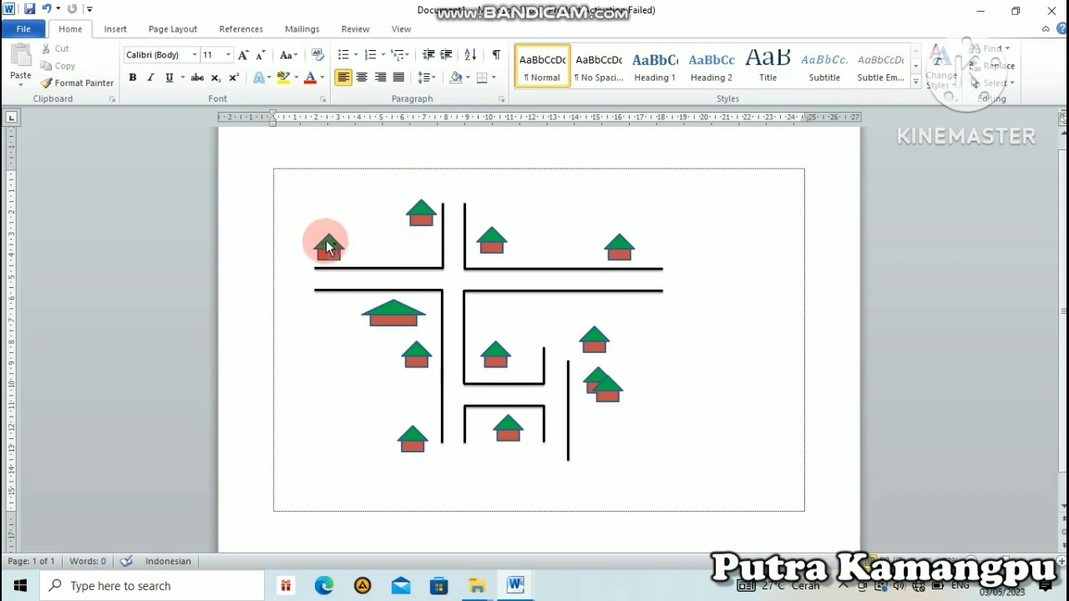
left_click(328, 247)
left_click(394, 313, "shift")
left_click_drag(393, 313, 412, 351)
key("ctrl+z")
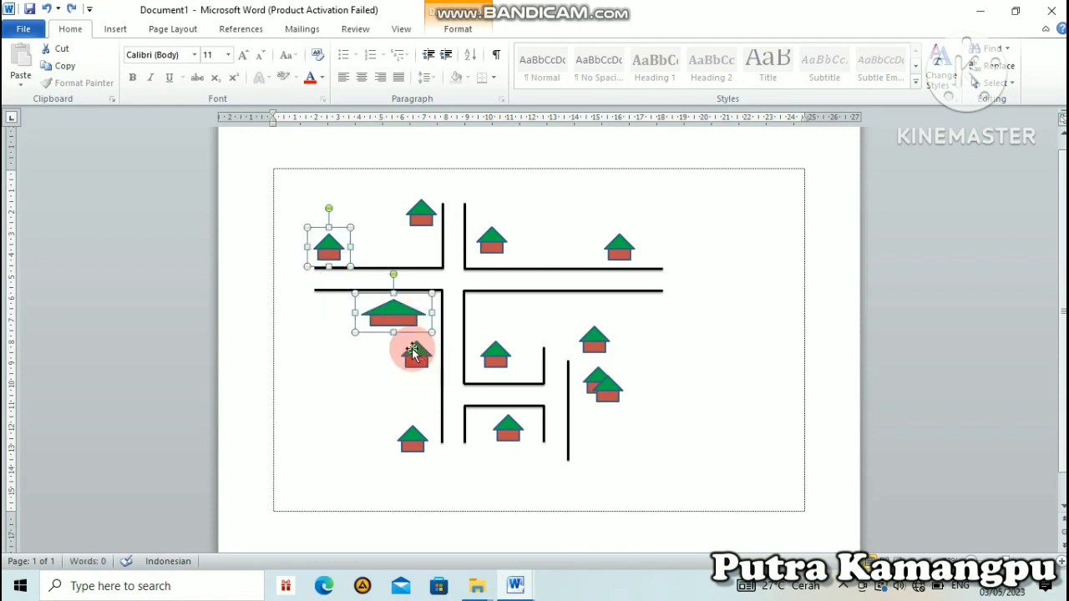
left_click(415, 354, "shift")
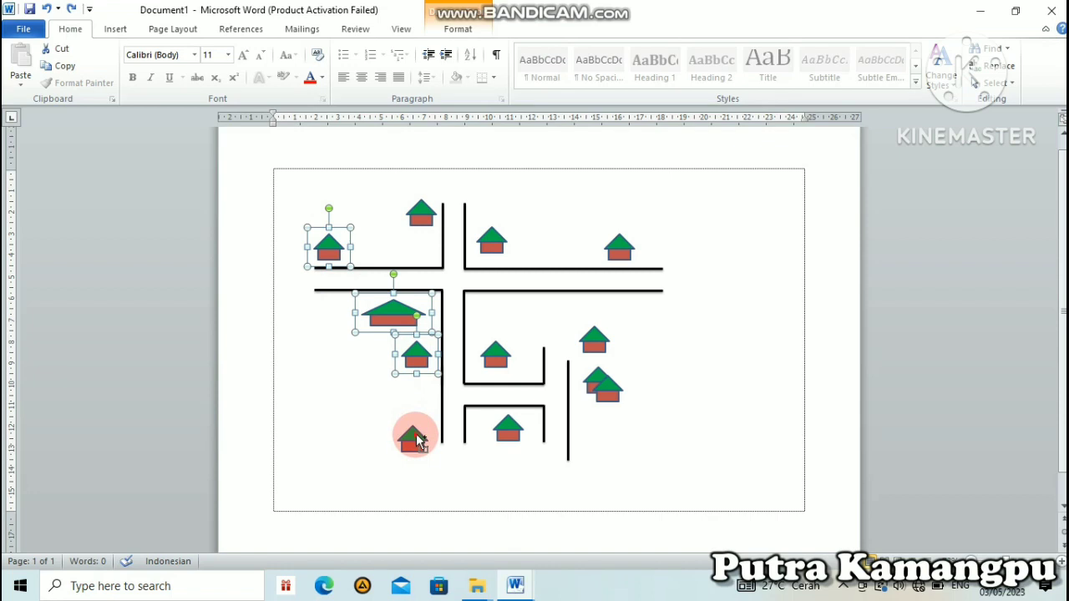
left_click_drag(417, 441, 494, 364)
key("ctrl+z")
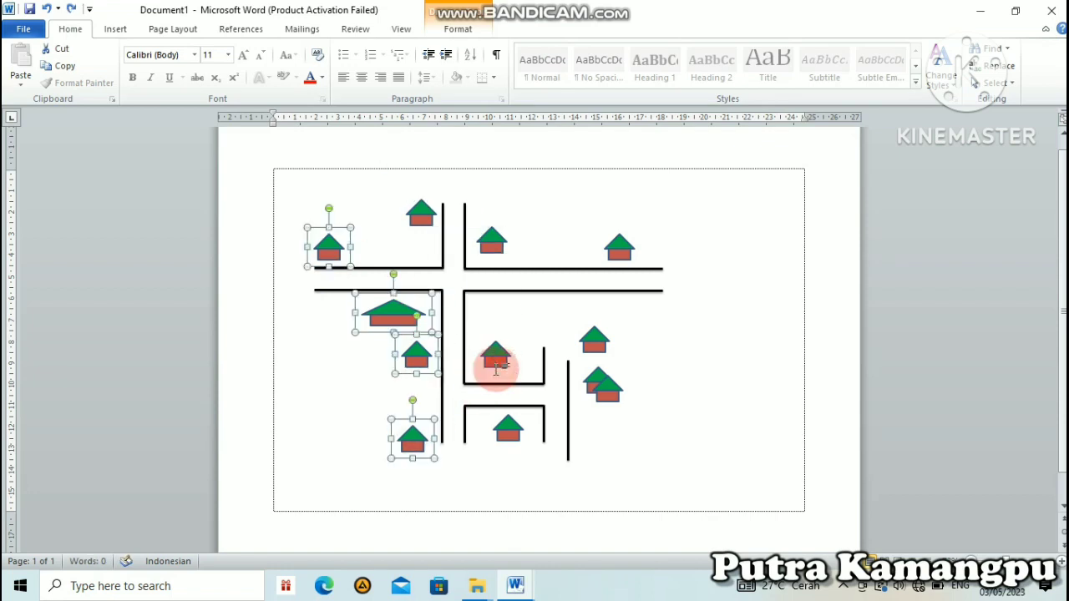
- Add the remaining houses and the road lines to the selection
left_click(504, 355, "shift")
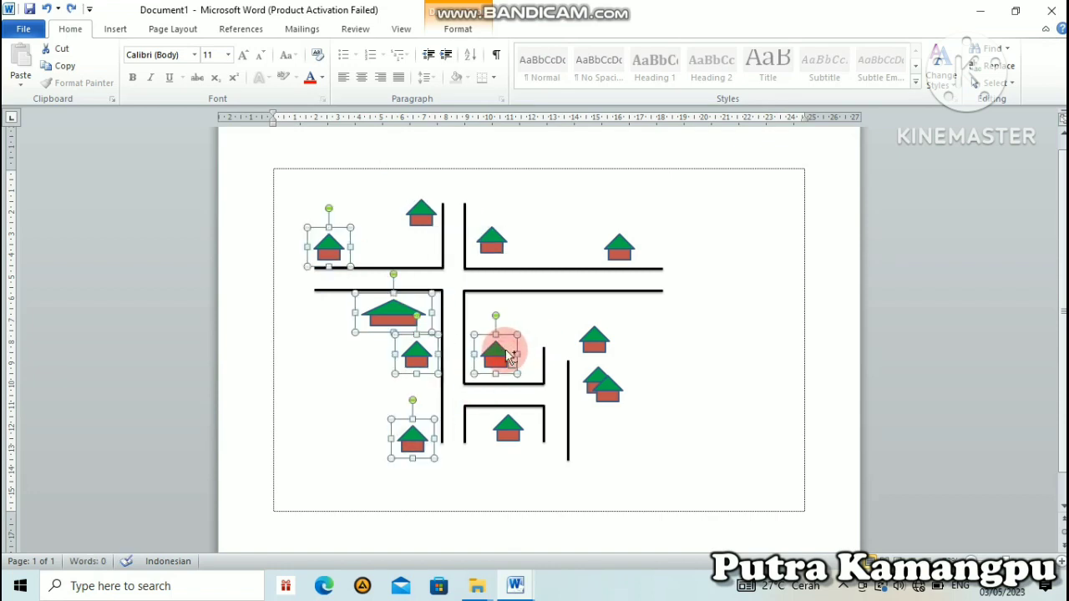
left_click(497, 249, "shift")
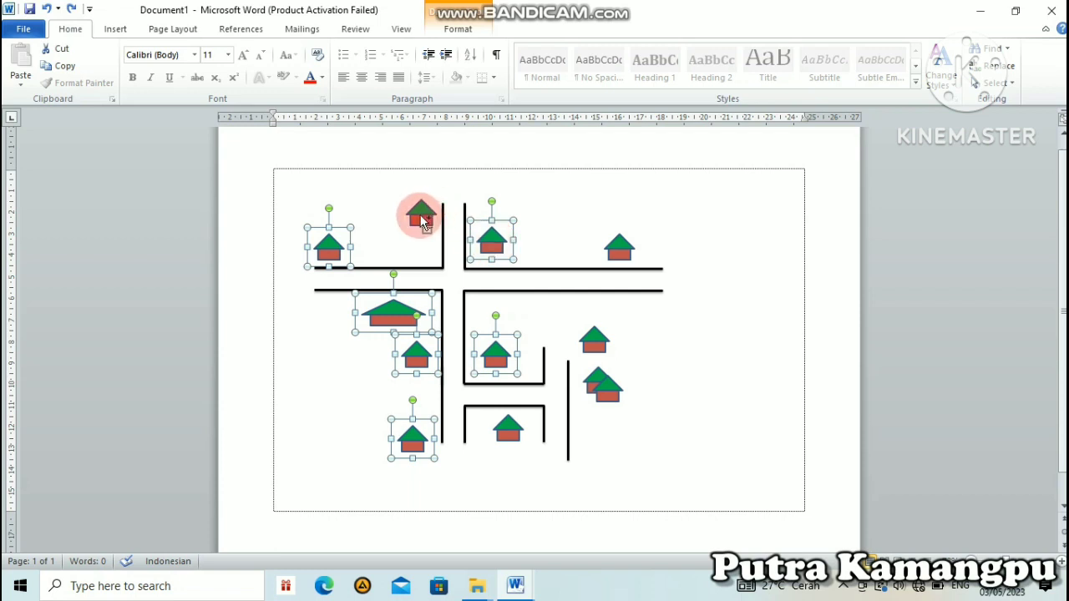
left_click(421, 215, "shift")
left_click(622, 249, "shift")
left_click(596, 341, "shift")
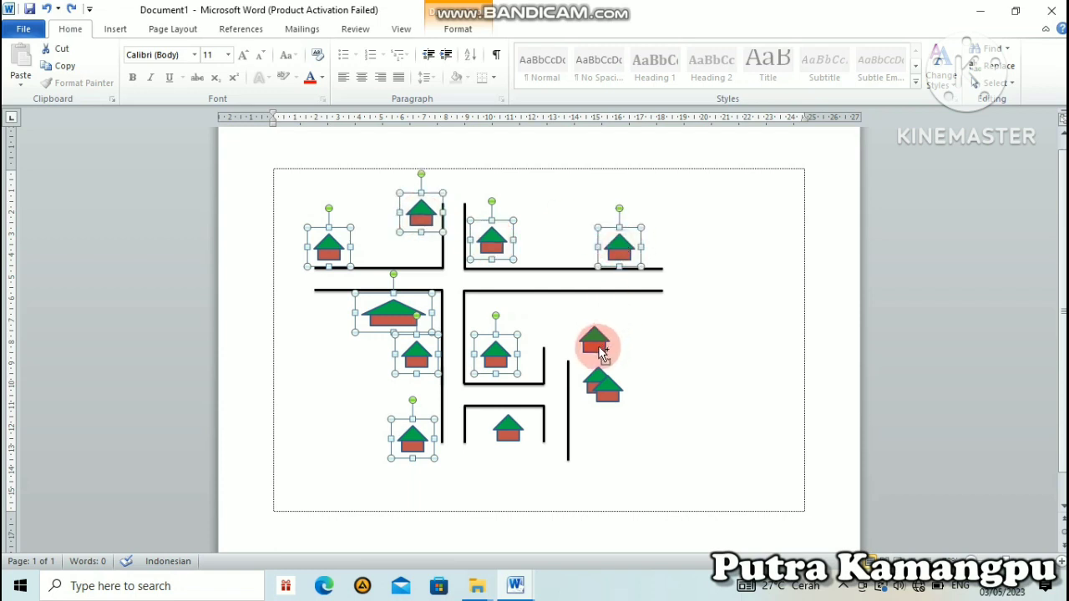
left_click(607, 380, "shift")
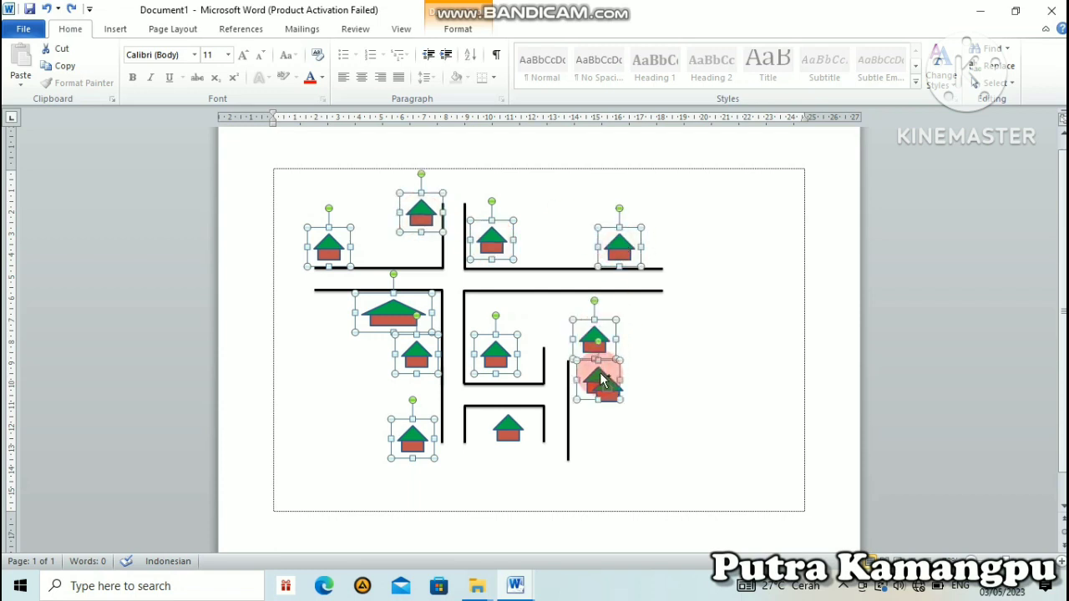
left_click(506, 428, "shift")
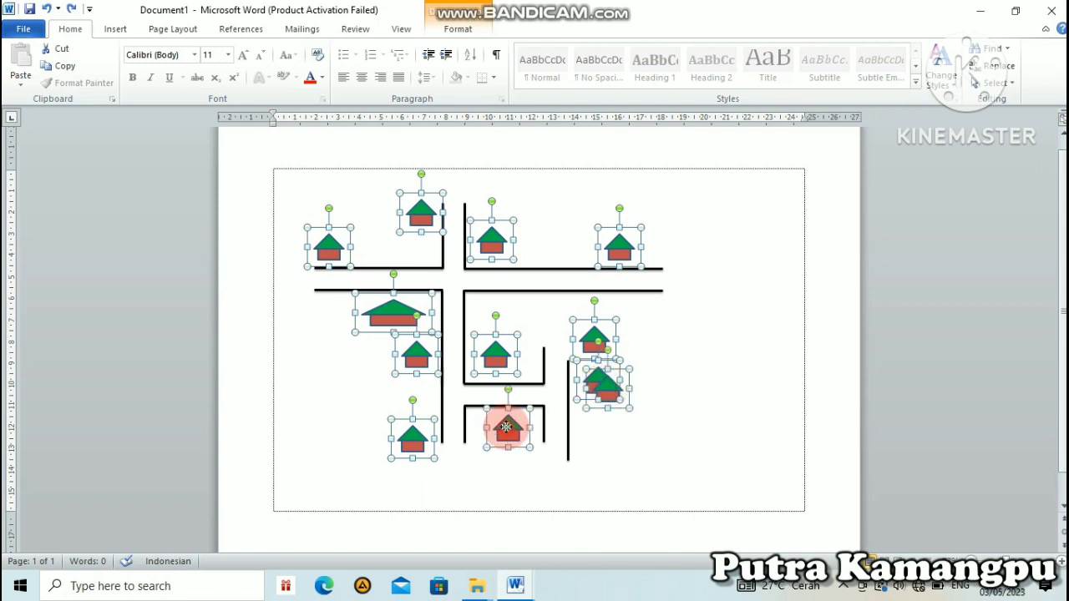
left_click(653, 290, "shift")
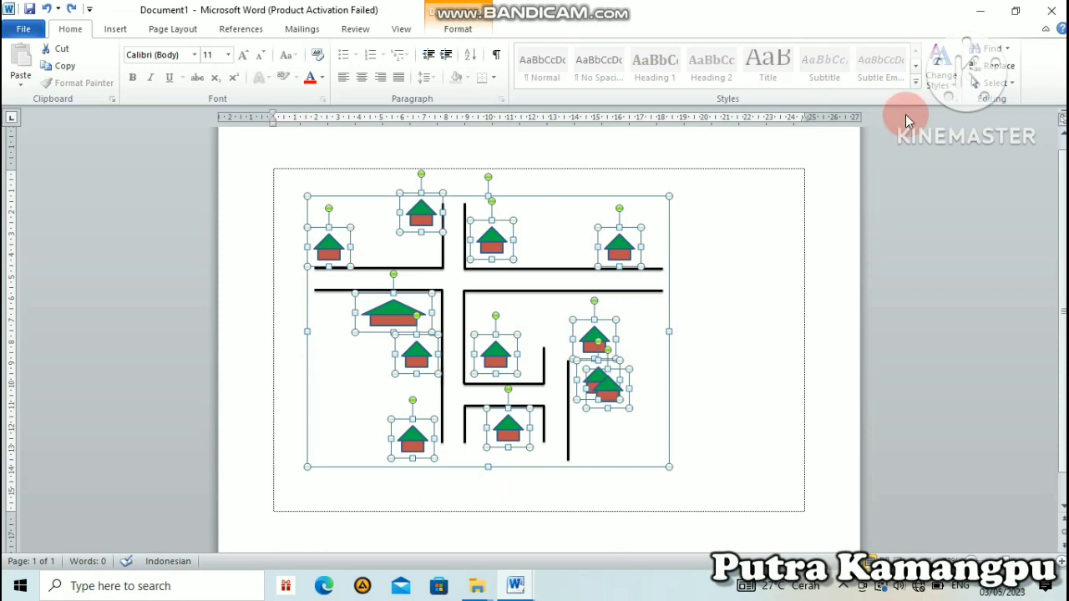
- Group all selected houses and roads into one 12,08 × 6,15 cm map object
left_click(456, 28)
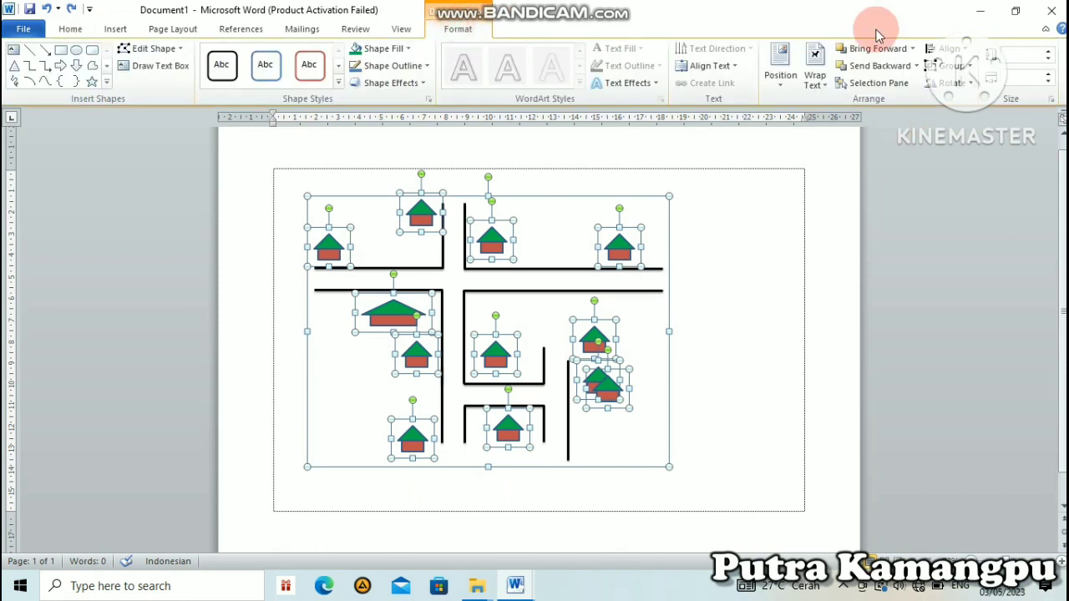
left_click(953, 65)
left_click(967, 87)
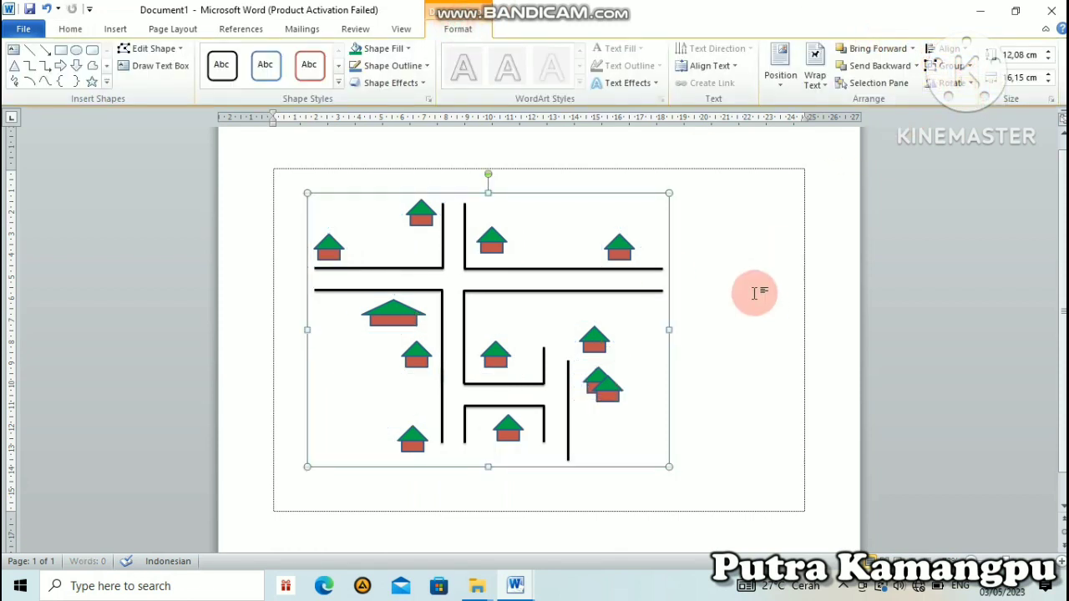
left_click(761, 293)
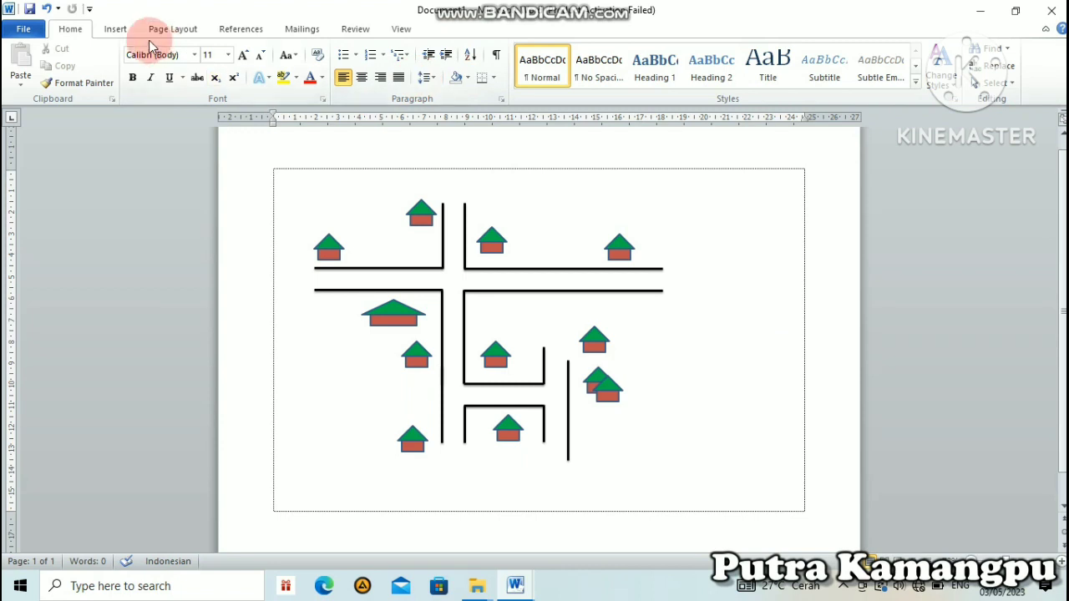
- Draw a short horizontal arrow at the top right and give it a bold black line style
left_click(117, 29)
left_click(230, 57)
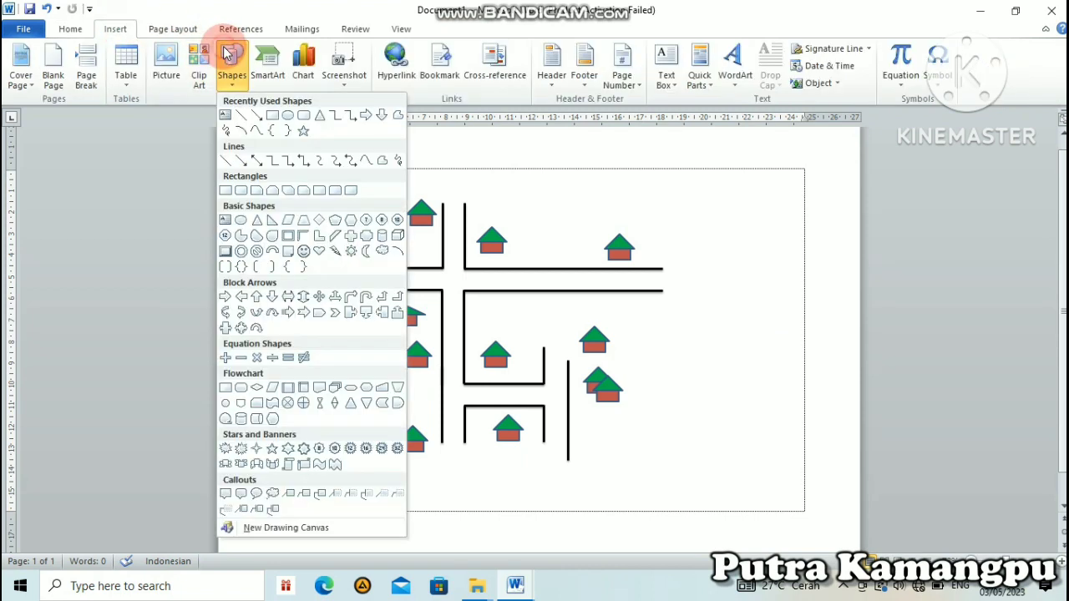
left_click(257, 116)
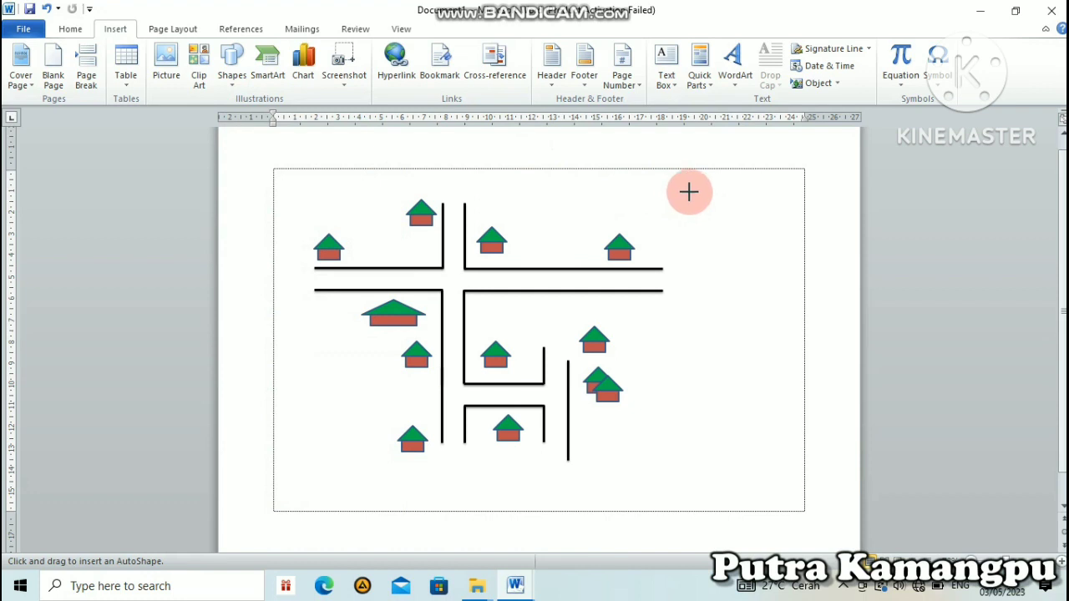
left_click_drag(665, 185, 728, 187)
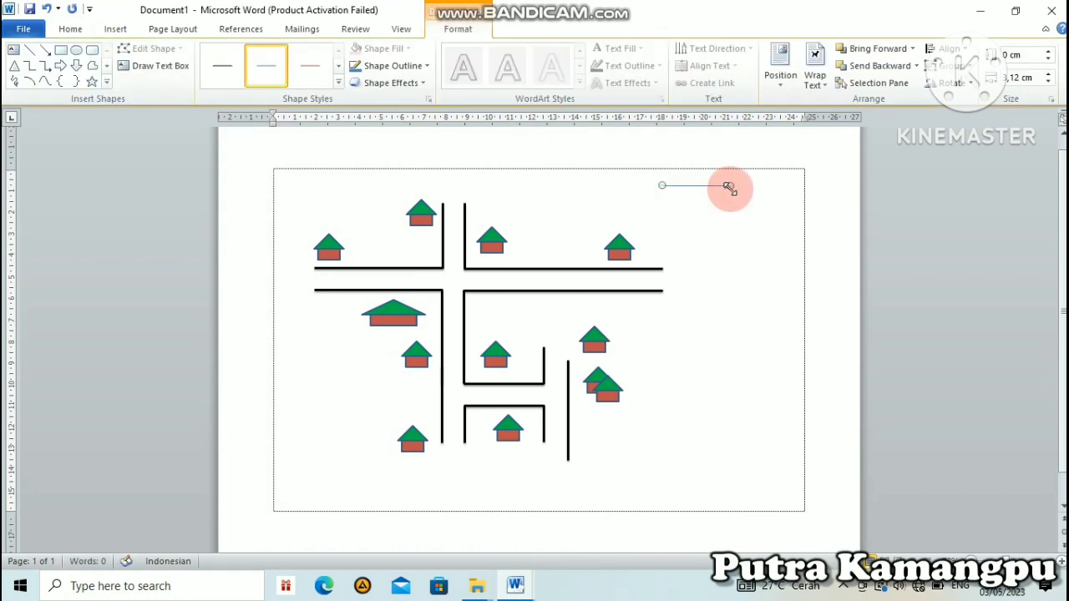
left_click(339, 83)
left_click(233, 116)
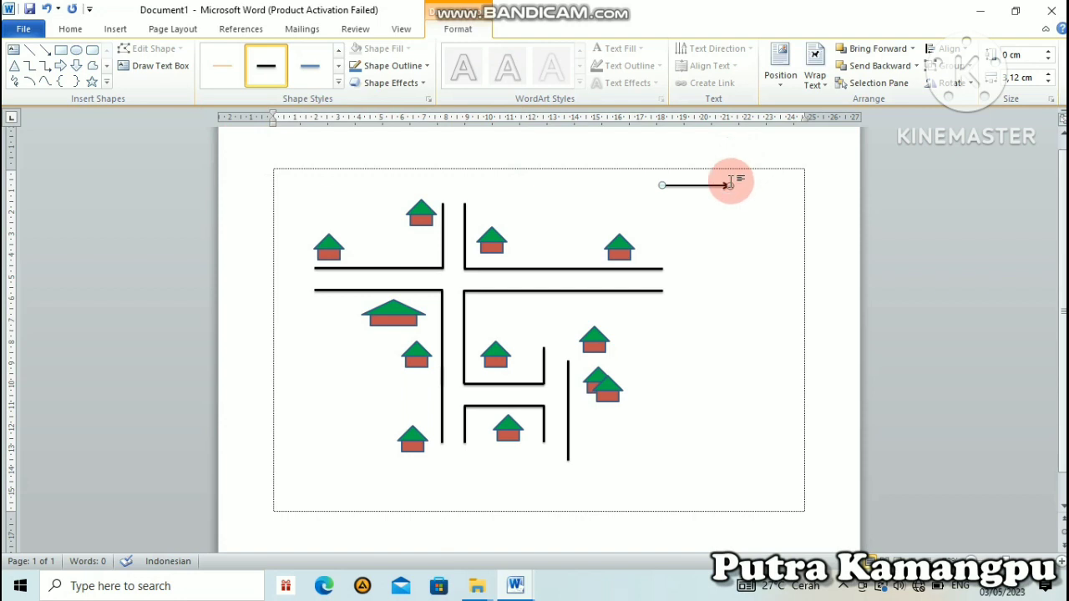
- Duplicate the arrow into a stack of copies, moving the newest toward the roads
mouse_move(718, 184)
left_mouse_down()
mouse_move(596, 208)
mouse_move(706, 185)
left_mouse_up()
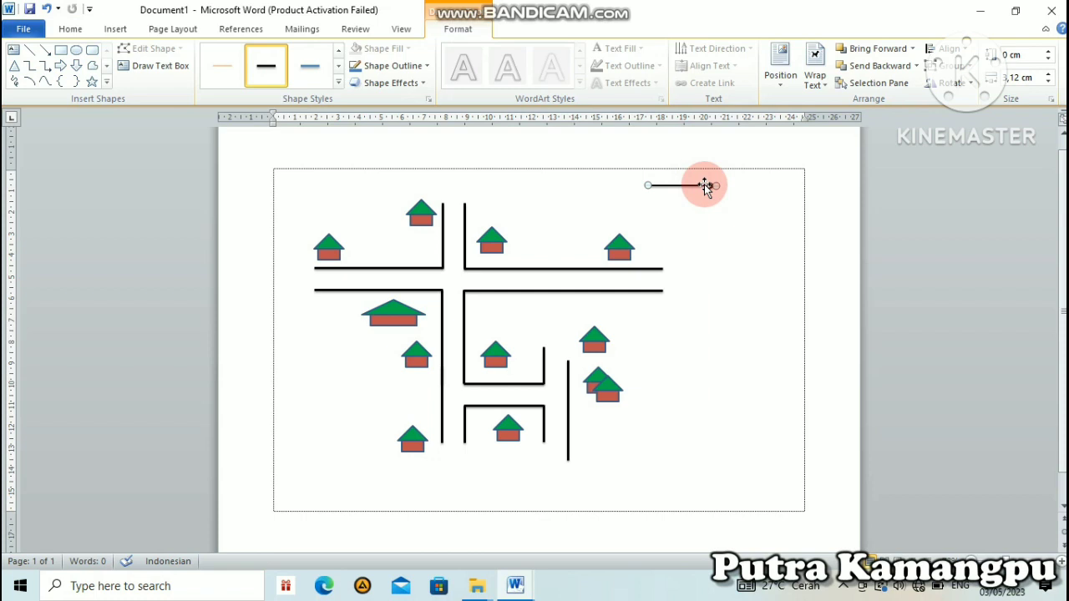
key("ctrl+d")
key("ctrl+d")
key("ctrl+d")
key("ctrl+d")
key("ctrl+d")
key("ctrl+d")
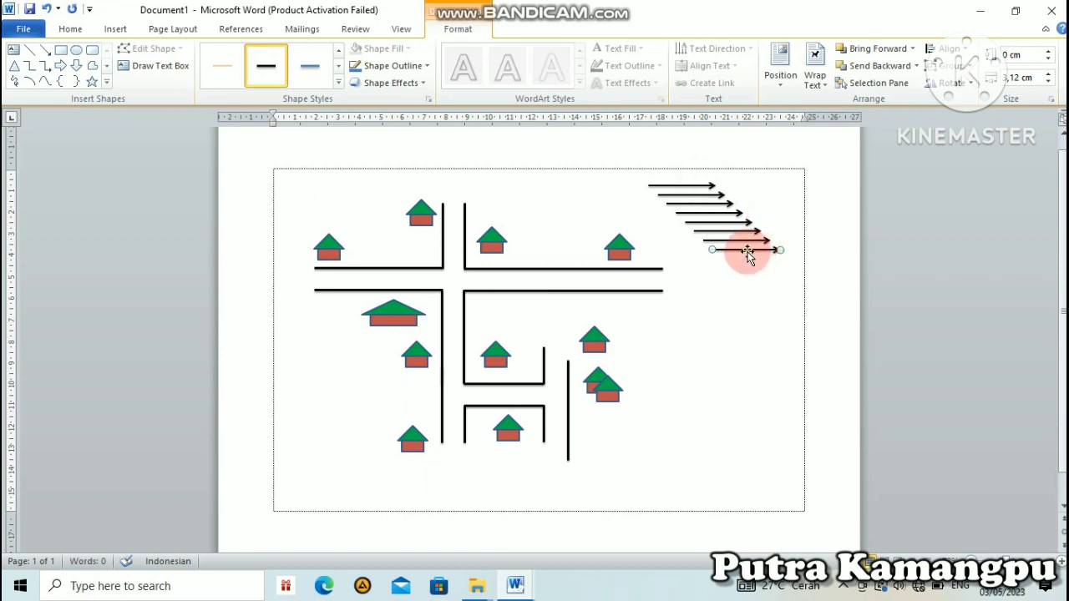
left_click_drag(747, 251, 323, 280)
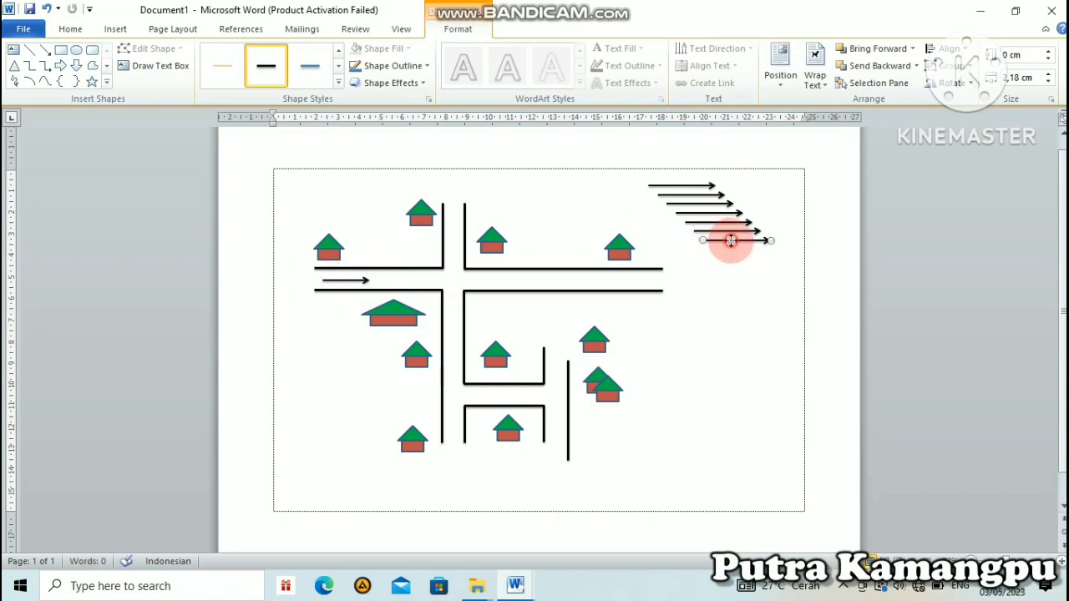
- Turn a stacked arrow vertical and fit it, pointing down, in the upper road
left_click_drag(731, 242, 719, 282)
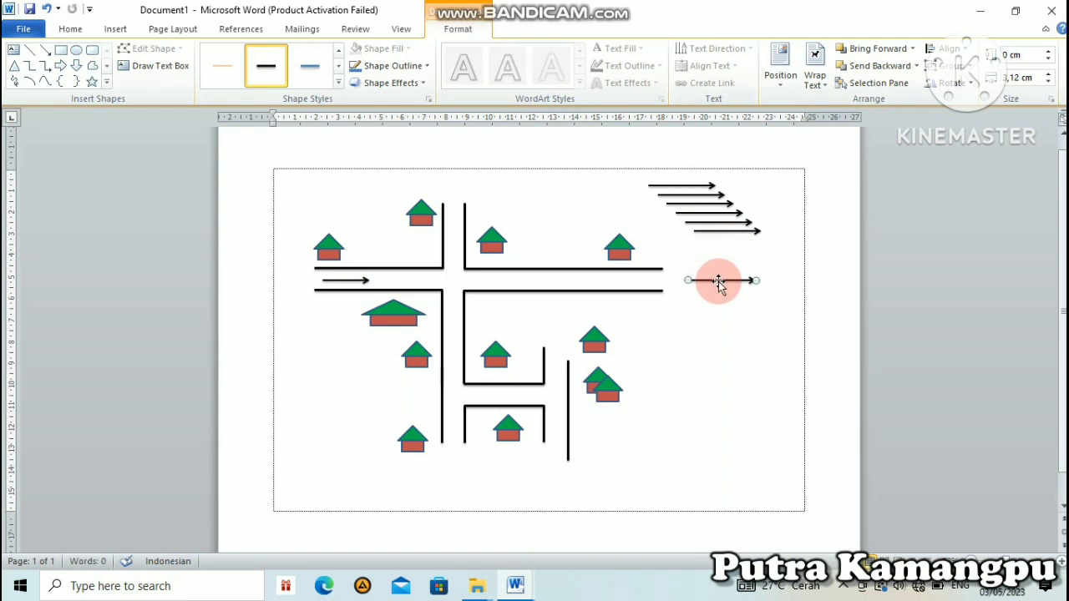
left_click_drag(687, 280, 751, 216)
mouse_move(438, 231)
left_mouse_down()
mouse_move(462, 227)
mouse_move(453, 231)
mouse_move(456, 188)
left_mouse_up()
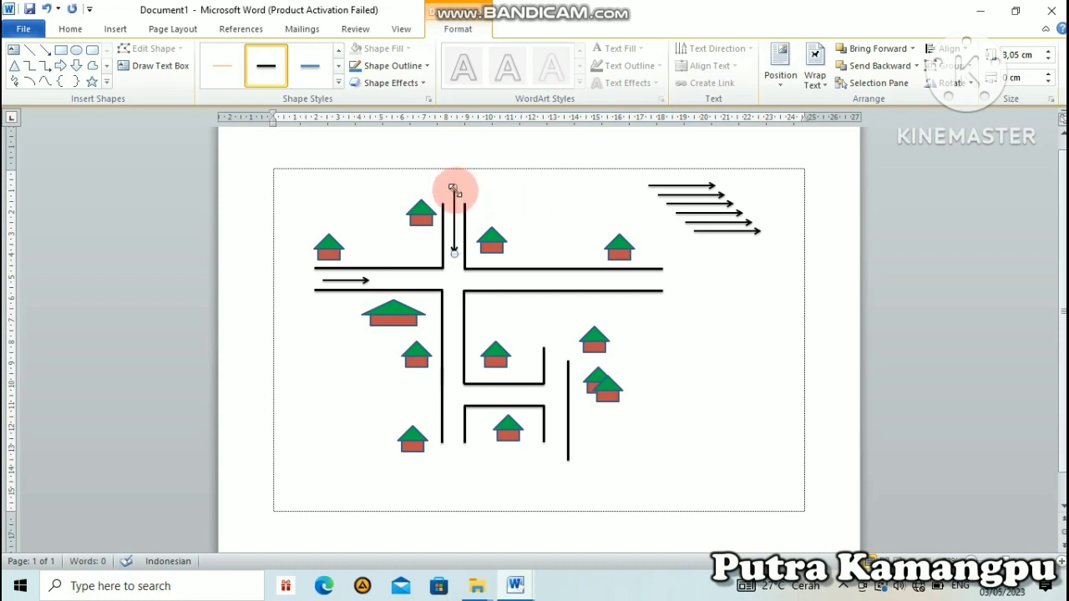
left_click_drag(453, 189, 454, 215)
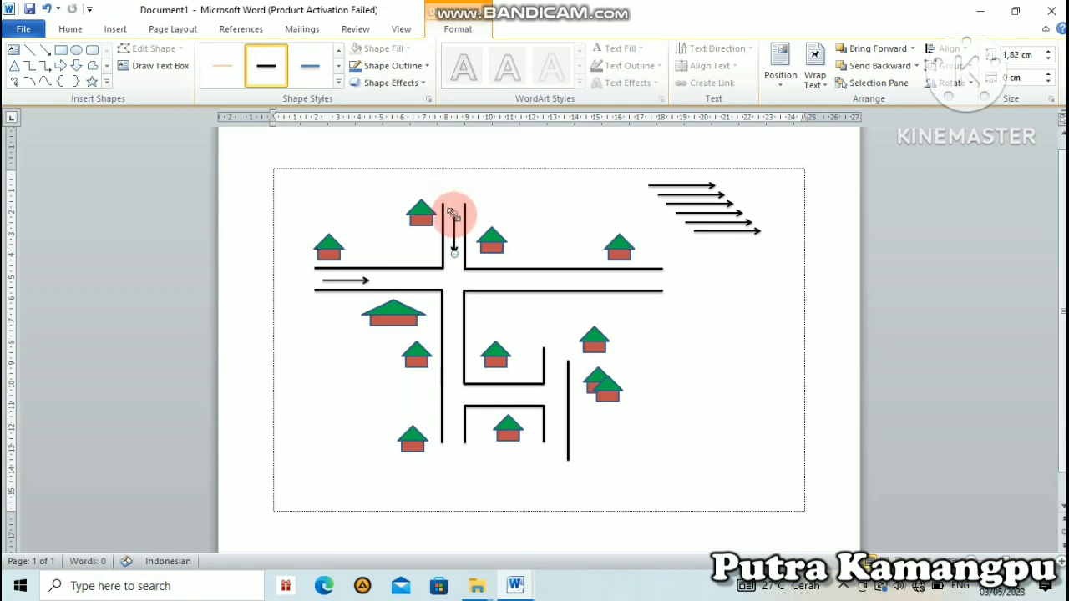
- Reverse another stacked arrow to point left and place it between the right road lines
mouse_move(739, 233)
left_mouse_down()
mouse_move(707, 291)
mouse_move(780, 284)
left_mouse_up()
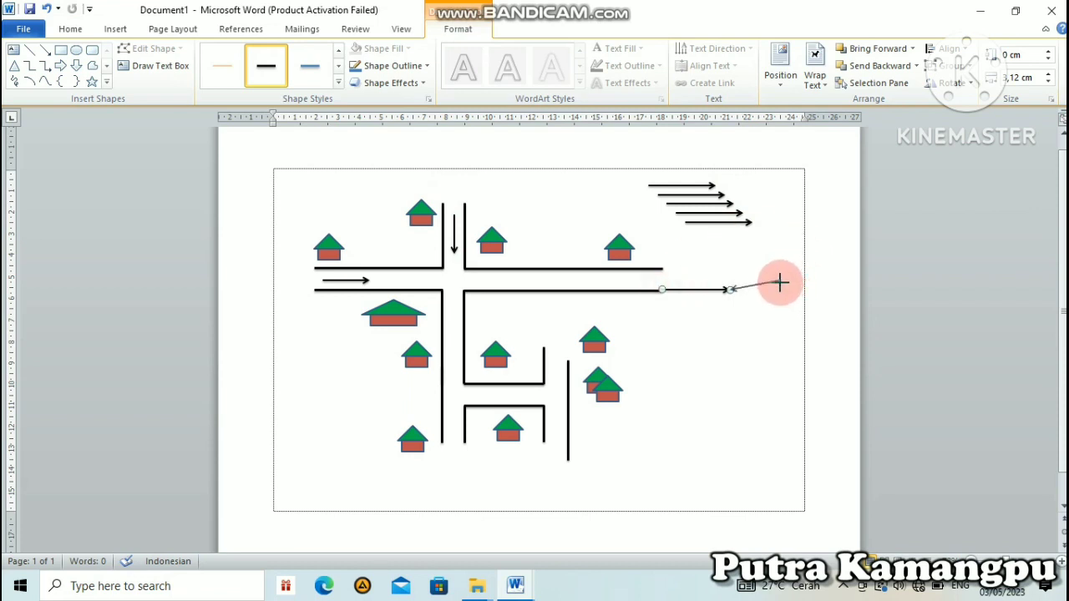
left_click_drag(781, 283, 558, 274)
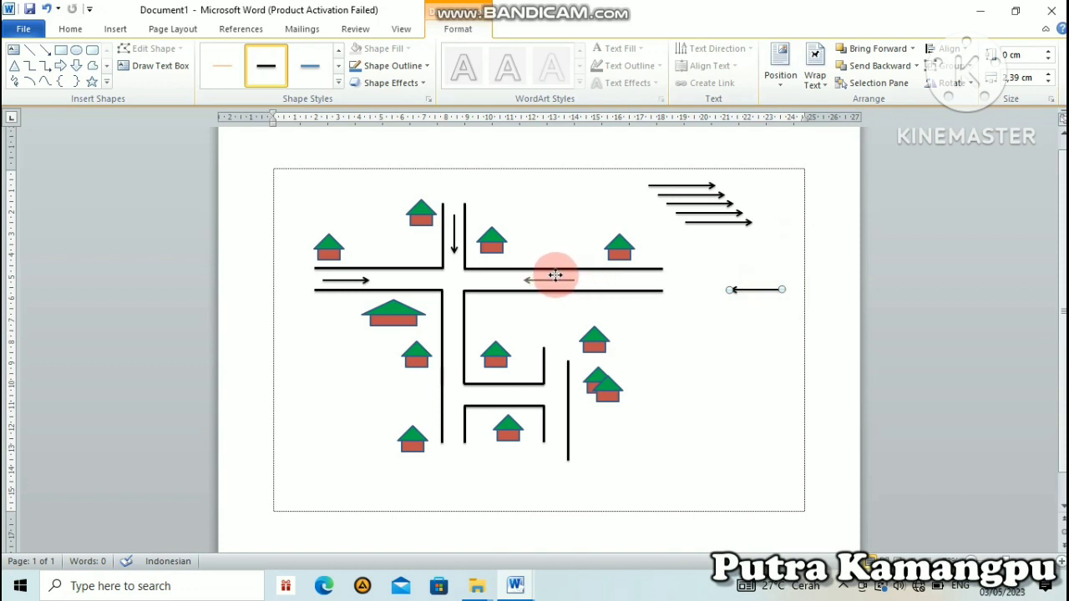
left_click_drag(555, 275, 614, 275)
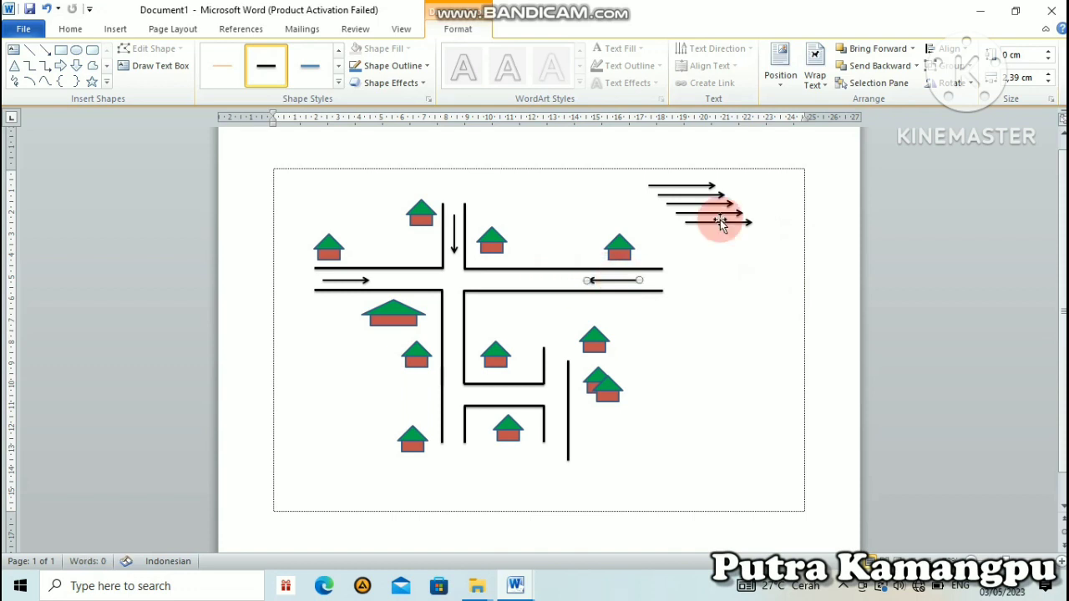
left_click(740, 224)
- Move and reshape a stacked arrow into a vertical arrow on the lower road
left_click_drag(740, 227, 740, 294)
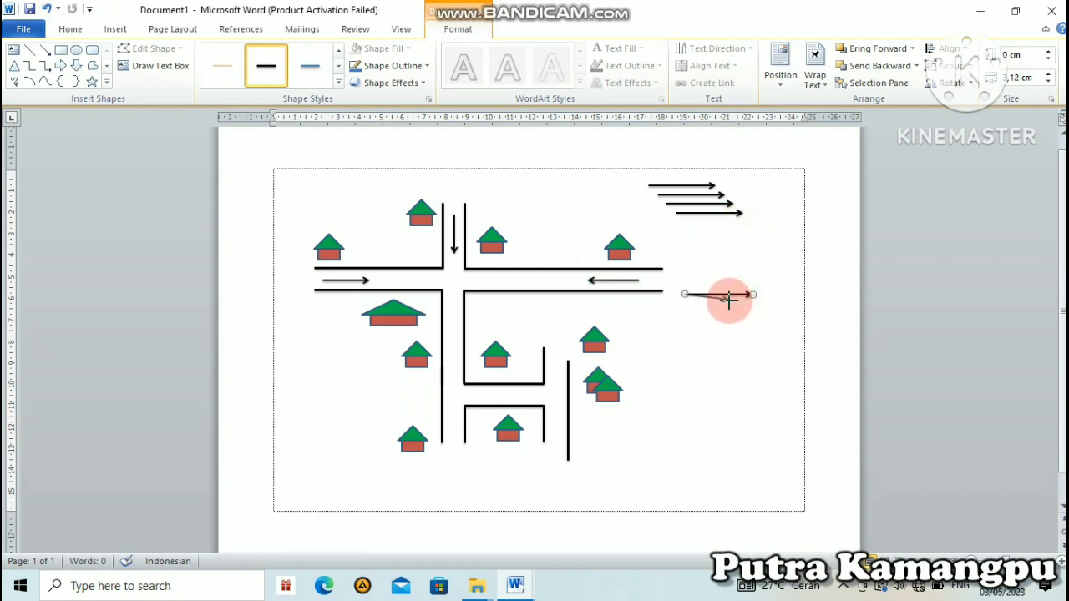
mouse_move(728, 291)
left_mouse_down()
mouse_move(624, 358)
mouse_move(673, 376)
mouse_move(627, 342)
left_mouse_up()
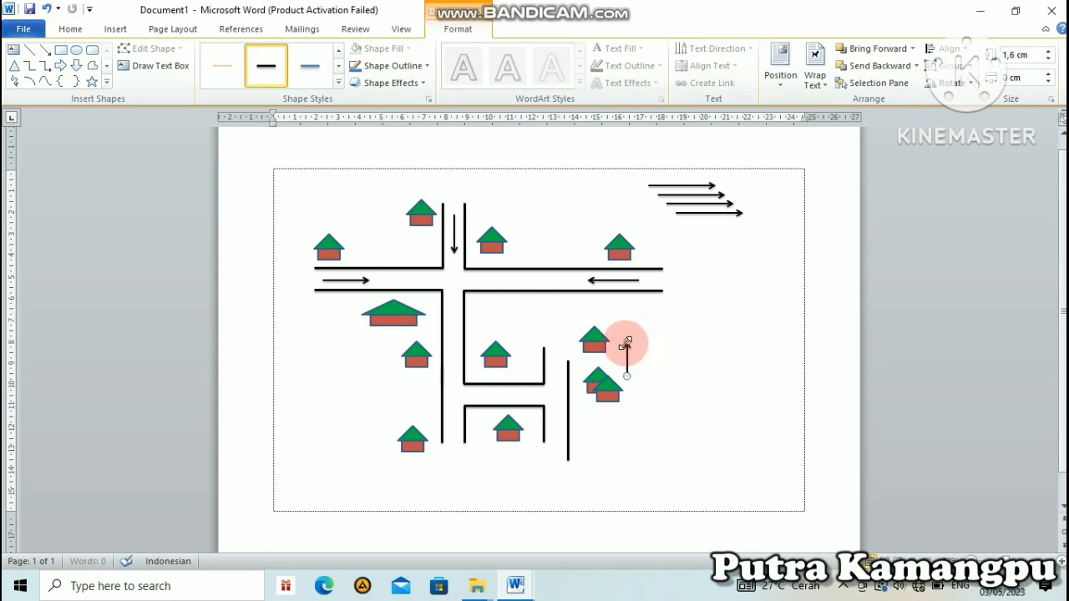
left_click_drag(626, 355, 452, 427)
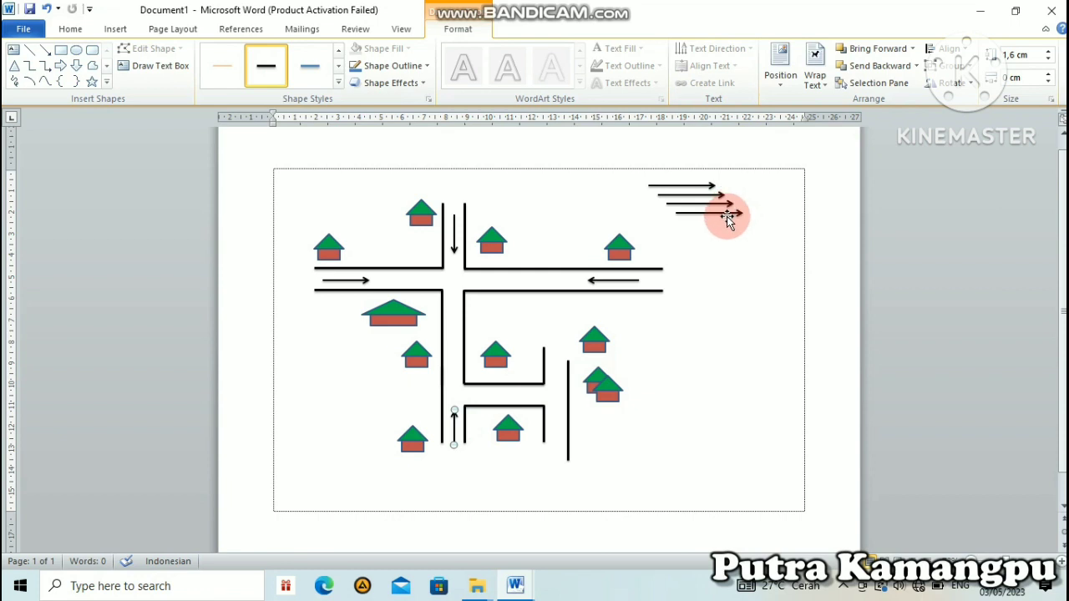
mouse_move(744, 213)
left_mouse_down()
mouse_move(725, 214)
mouse_move(679, 259)
mouse_move(455, 326)
left_mouse_up()
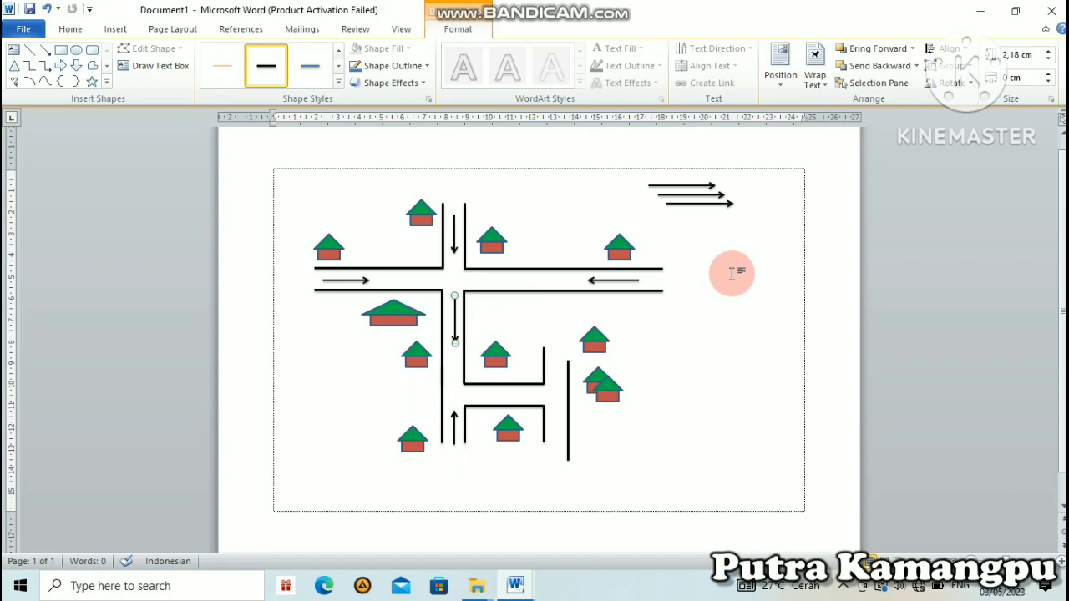
- Copy the left road arrow lower and place a downward arrow on the upper vertical road
left_click(715, 204)
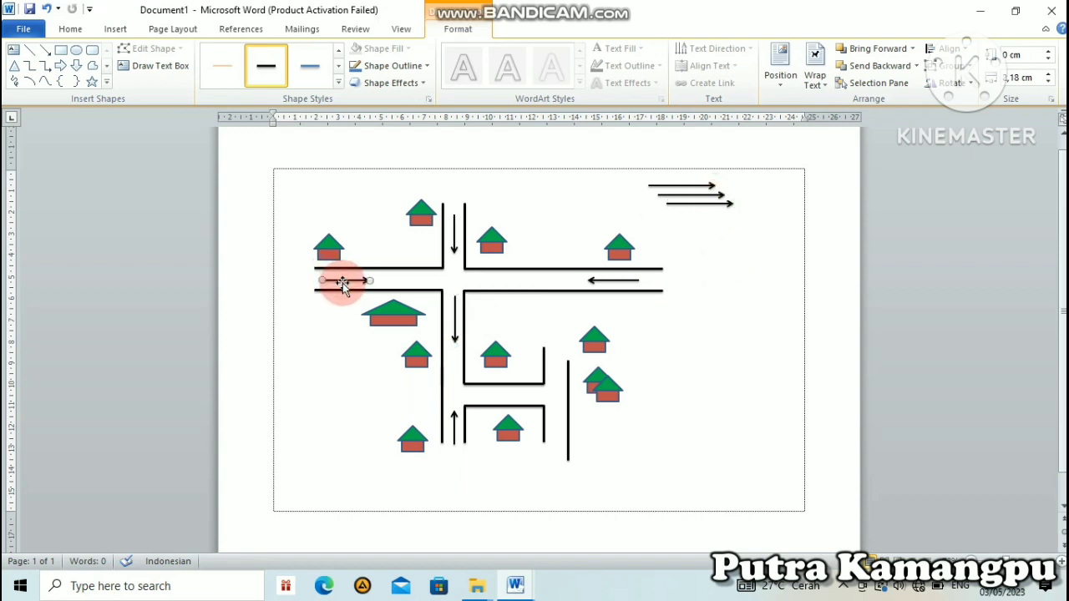
mouse_move(342, 283)
left_mouse_down()
mouse_move(475, 397)
mouse_move(491, 396)
left_mouse_up()
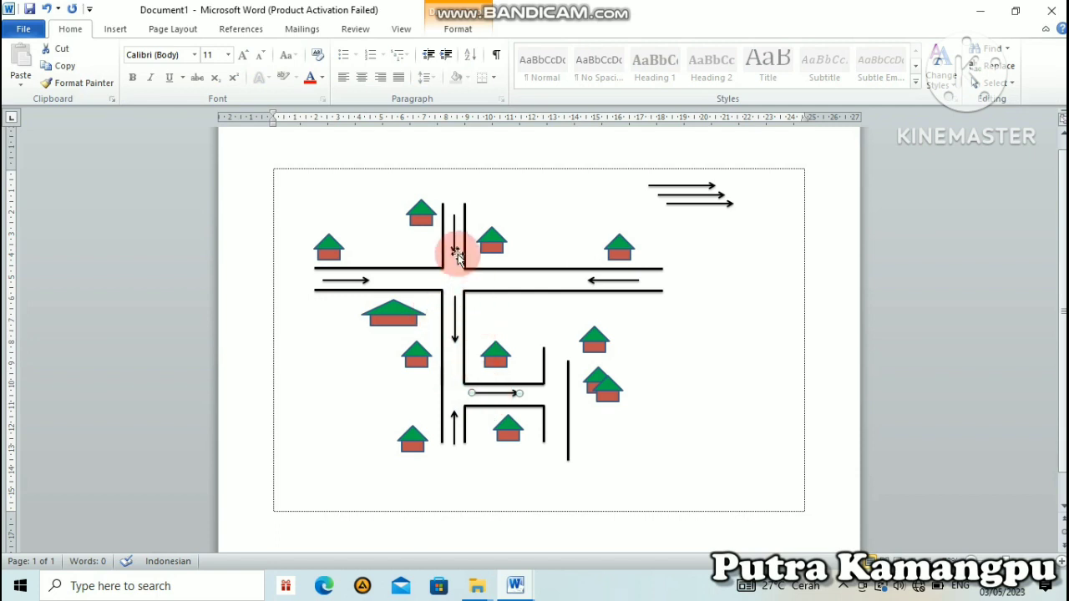
left_click_drag(455, 244, 565, 378)
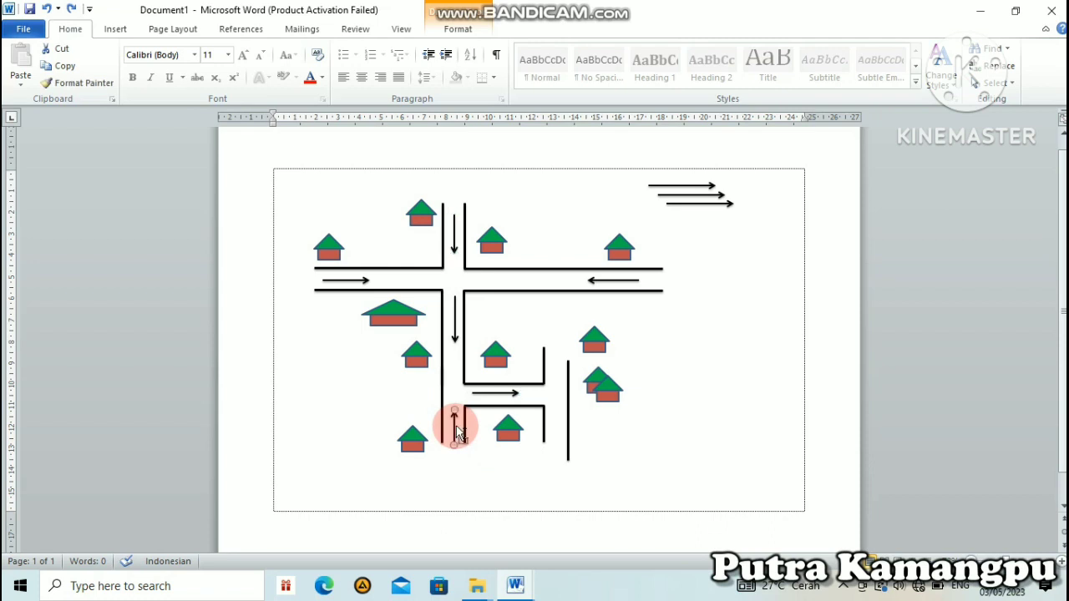
- Copy the upward arrow beside the right-hand road and lengthen it upward
left_click_drag(455, 427, 556, 419)
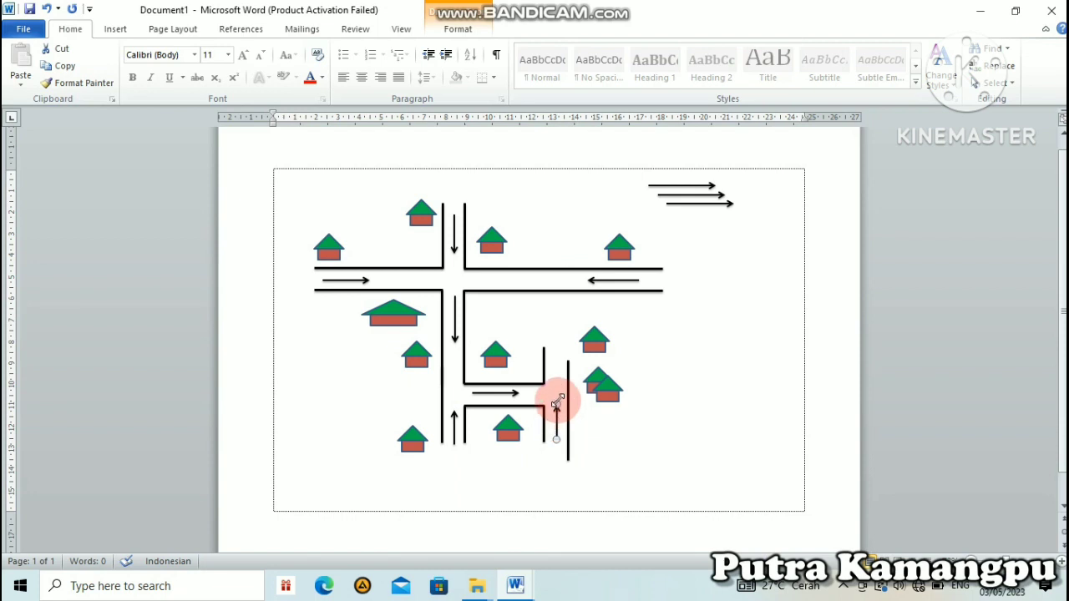
left_click_drag(556, 405, 556, 373)
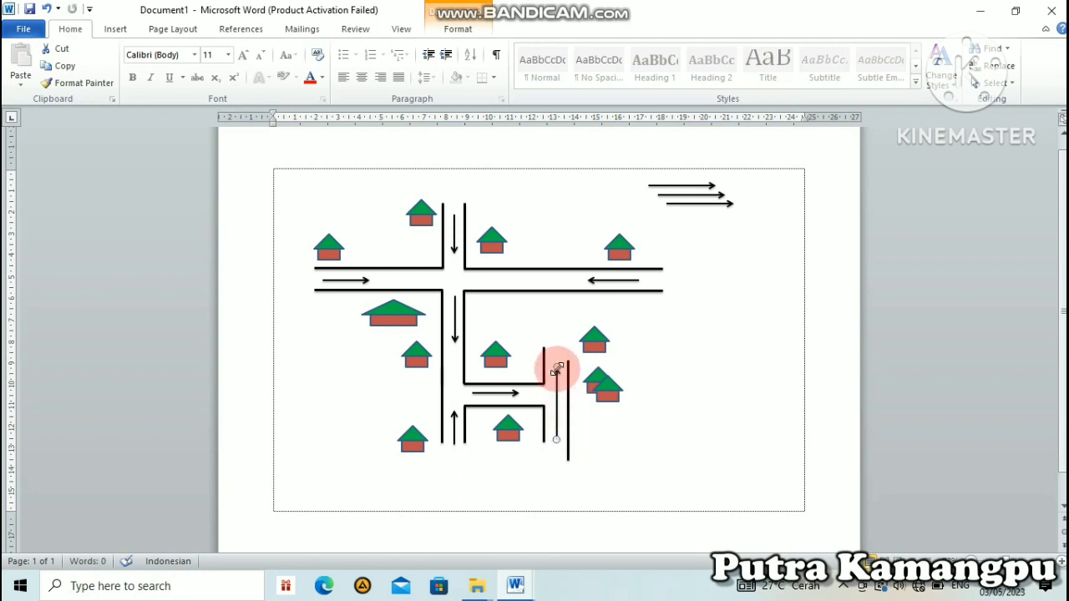
left_click_drag(557, 369, 557, 368)
left_click(117, 30)
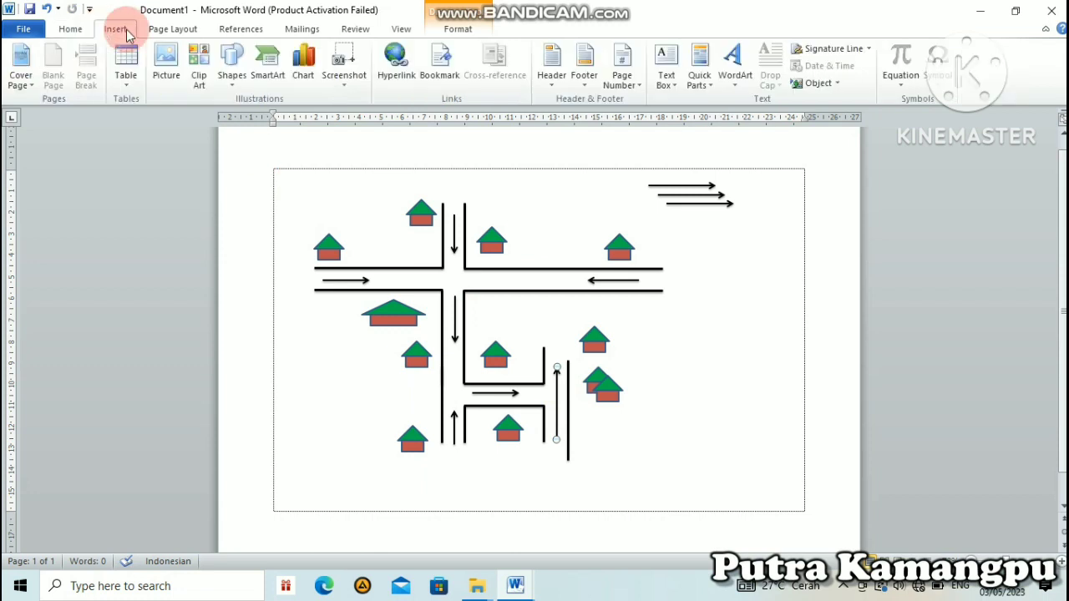
- Draw a block right arrow right of the houses, rotated to a diagonal and shrunk small
left_click(230, 58)
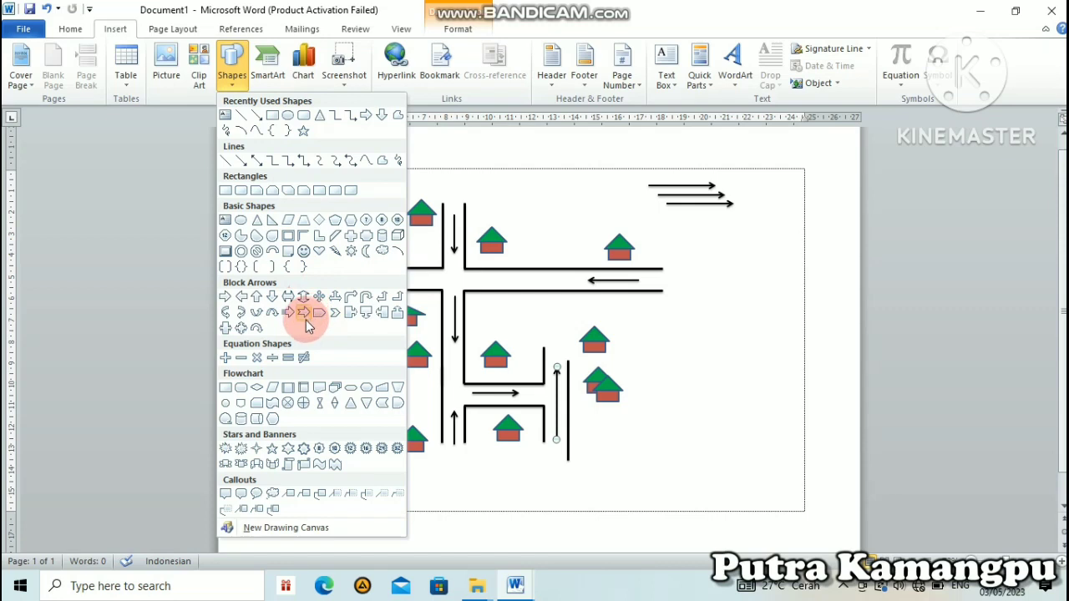
left_click(226, 297)
left_click_drag(653, 326, 714, 355)
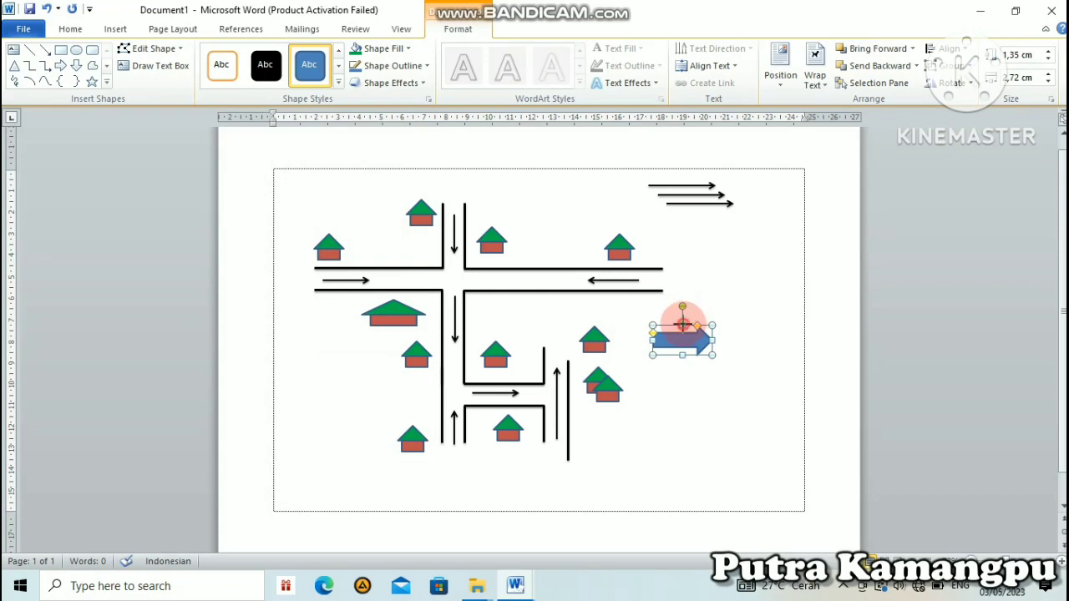
mouse_move(682, 327)
left_mouse_down()
mouse_move(683, 341)
mouse_move(733, 377)
left_mouse_up()
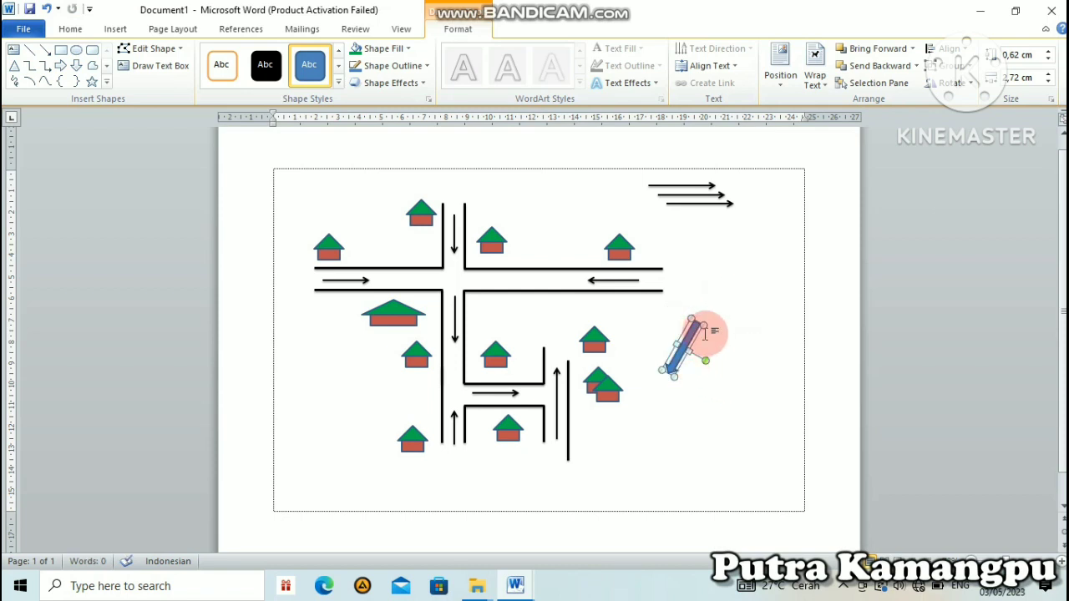
left_click_drag(701, 320, 684, 342)
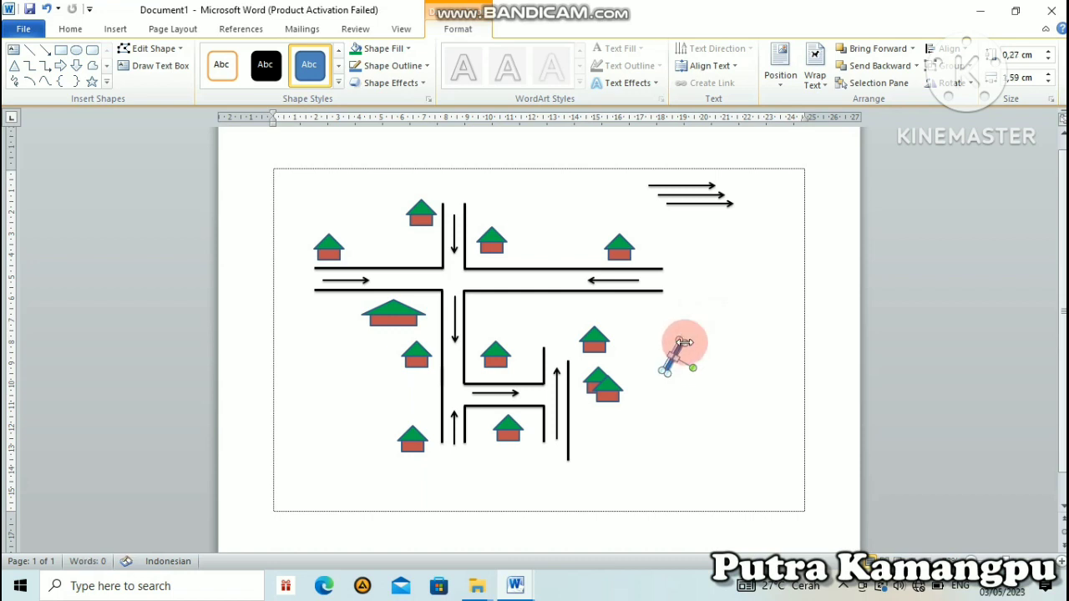
left_click_drag(683, 343, 681, 361)
left_click(690, 409)
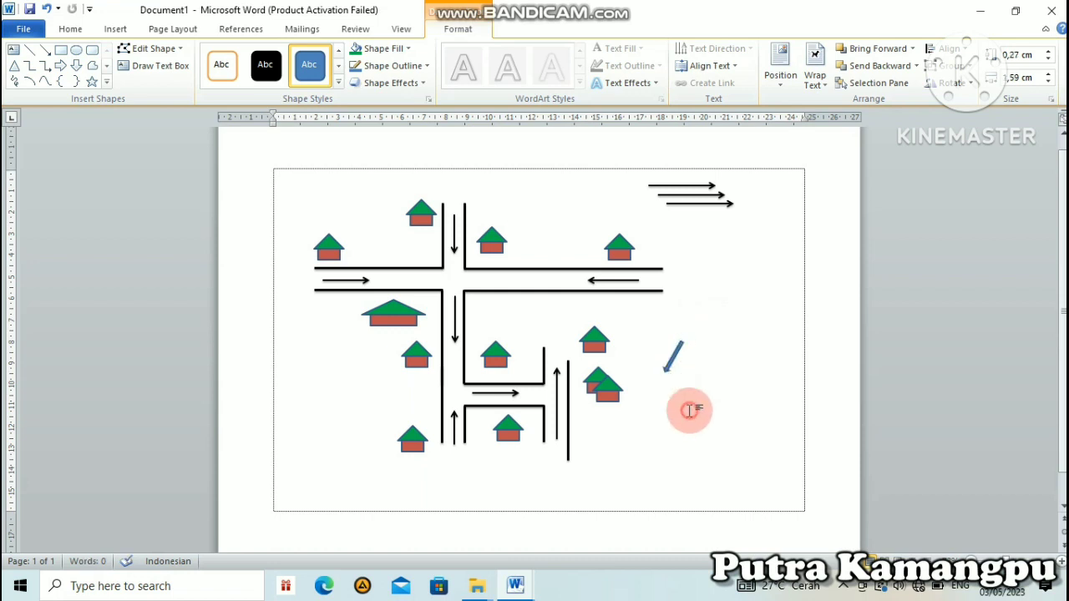
- Move the small arrow beside the house near the lower junction and fill it dark blue
left_click(676, 355)
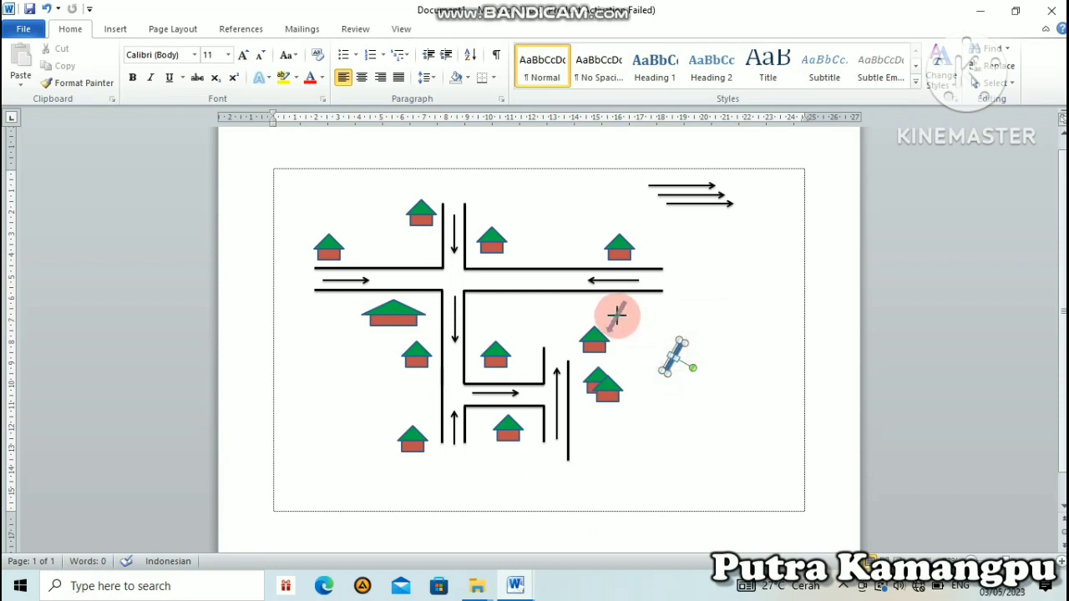
left_click_drag(618, 315, 619, 315)
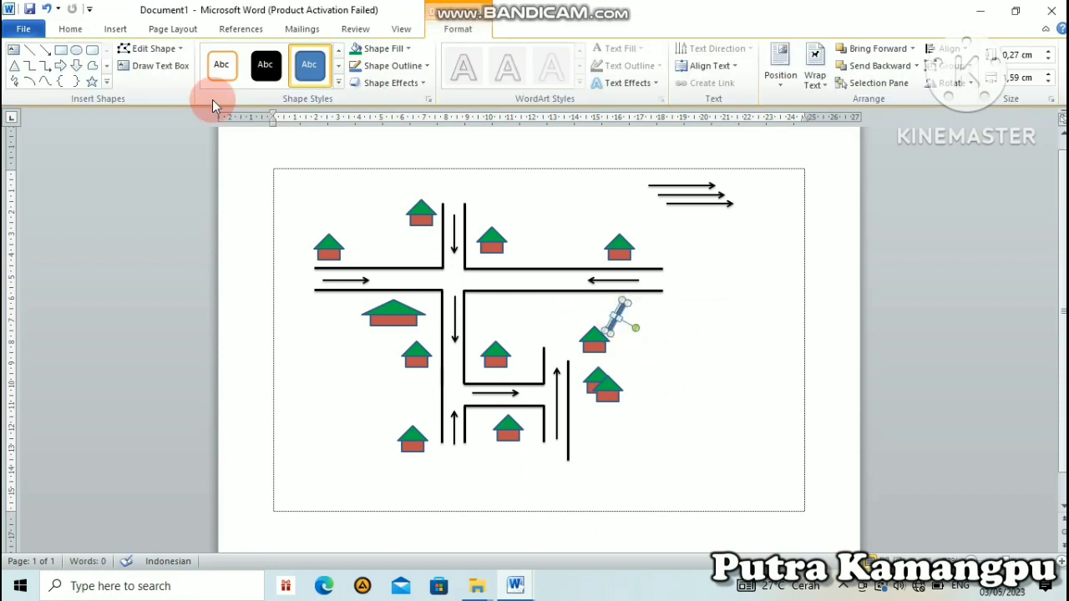
left_click(407, 51)
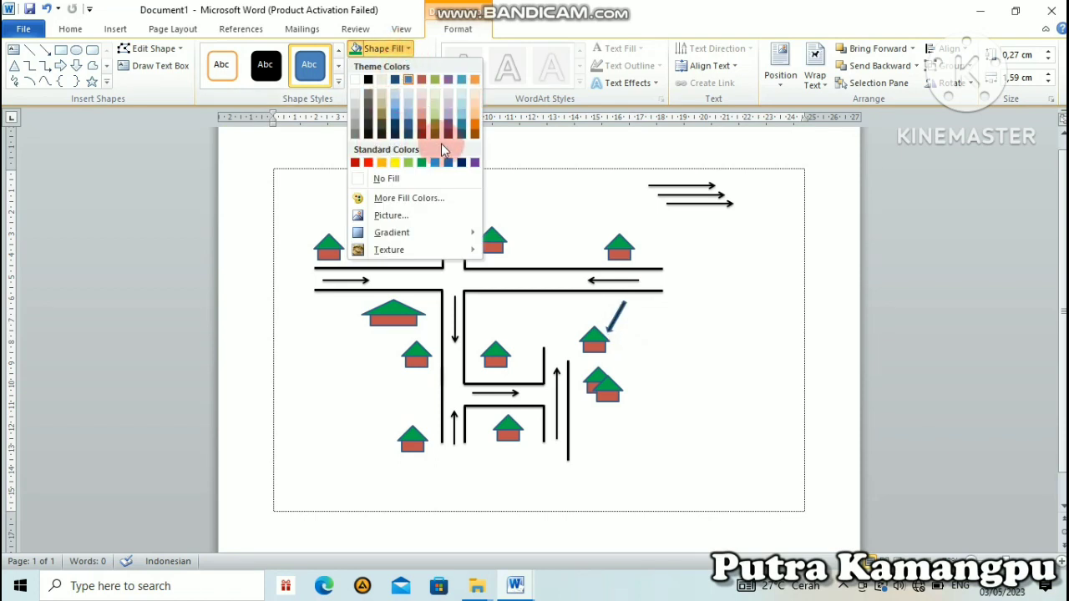
left_click(462, 161)
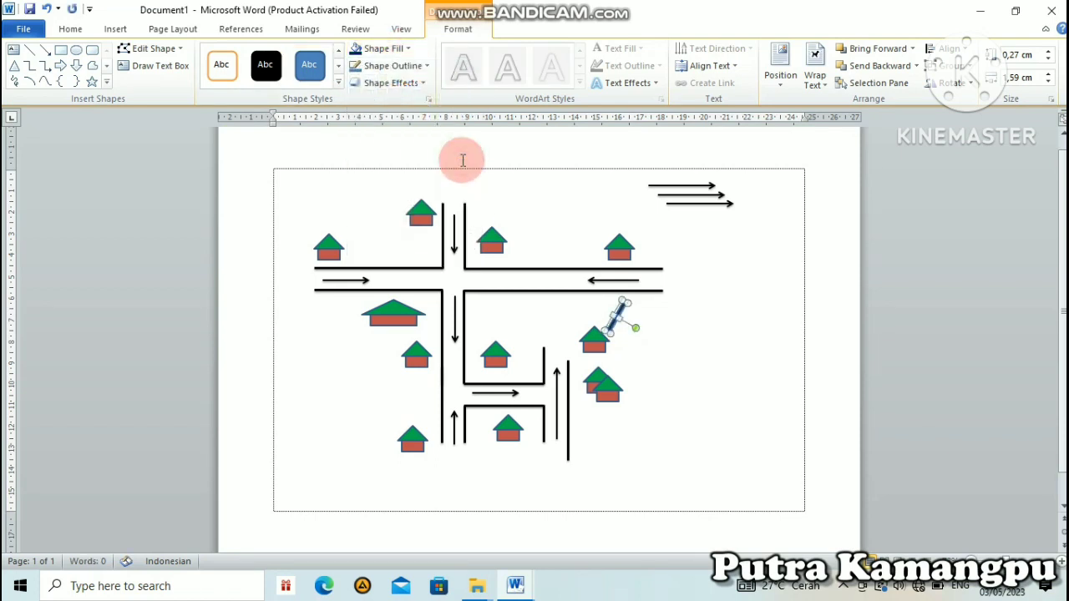
left_click(679, 288)
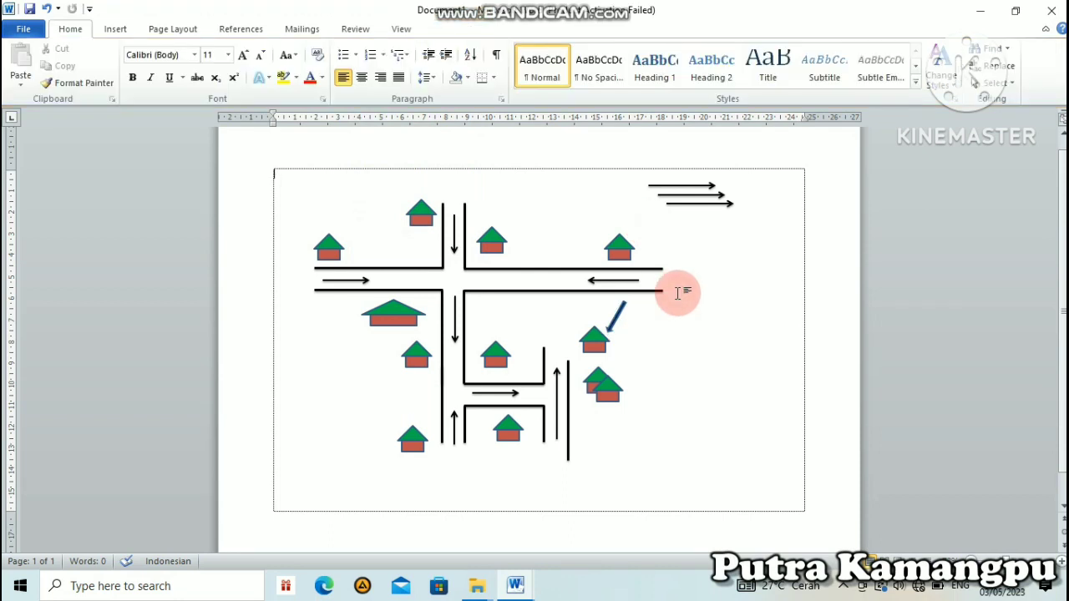
- Insert an oval speech callout right of the houses with its text aligned to the top
left_click(117, 33)
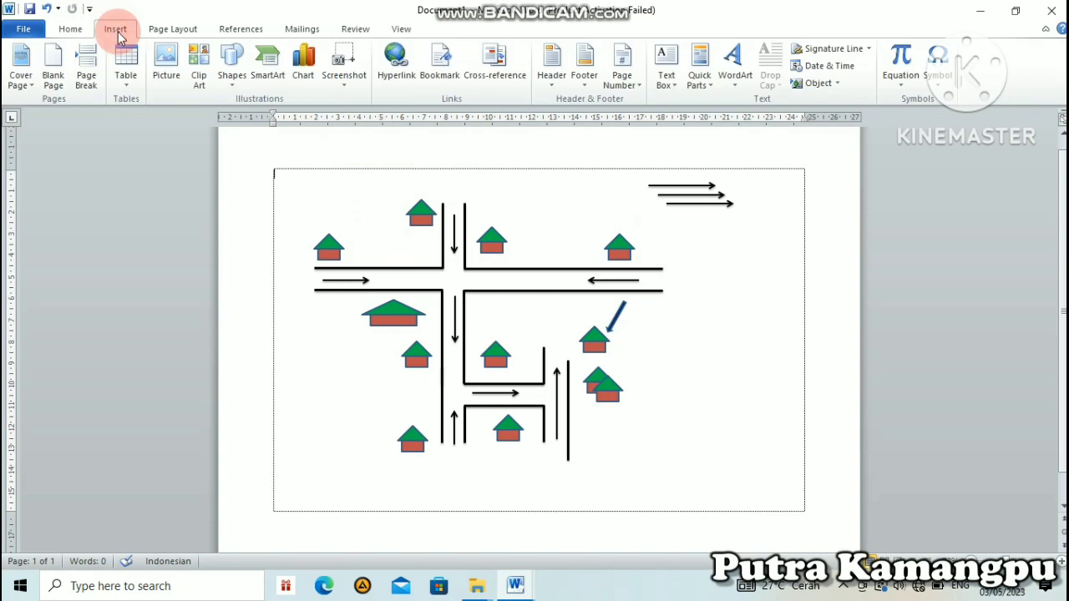
left_click(233, 64)
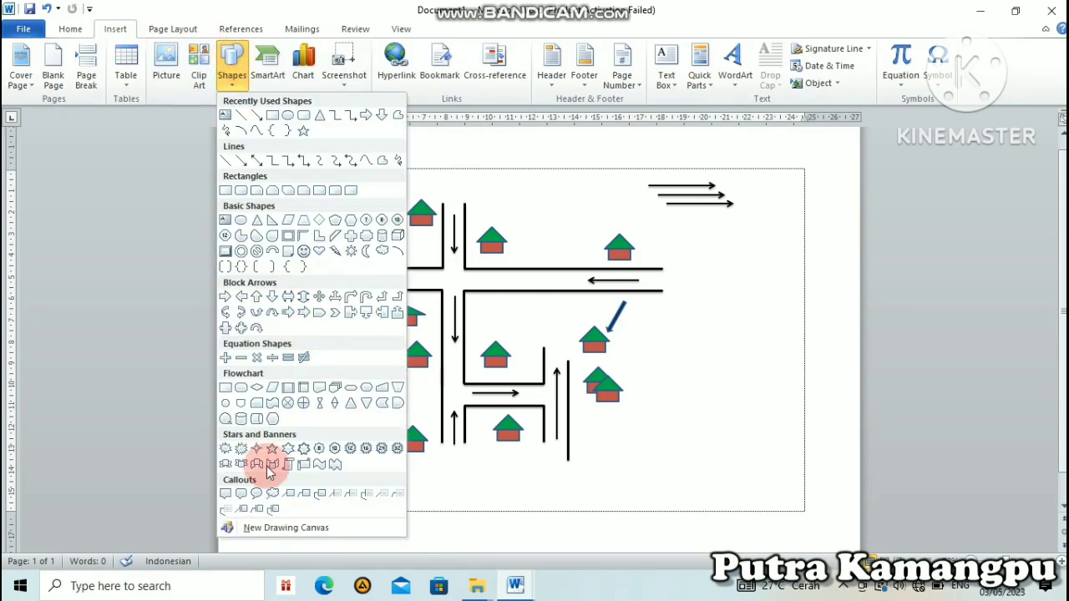
left_click(256, 496)
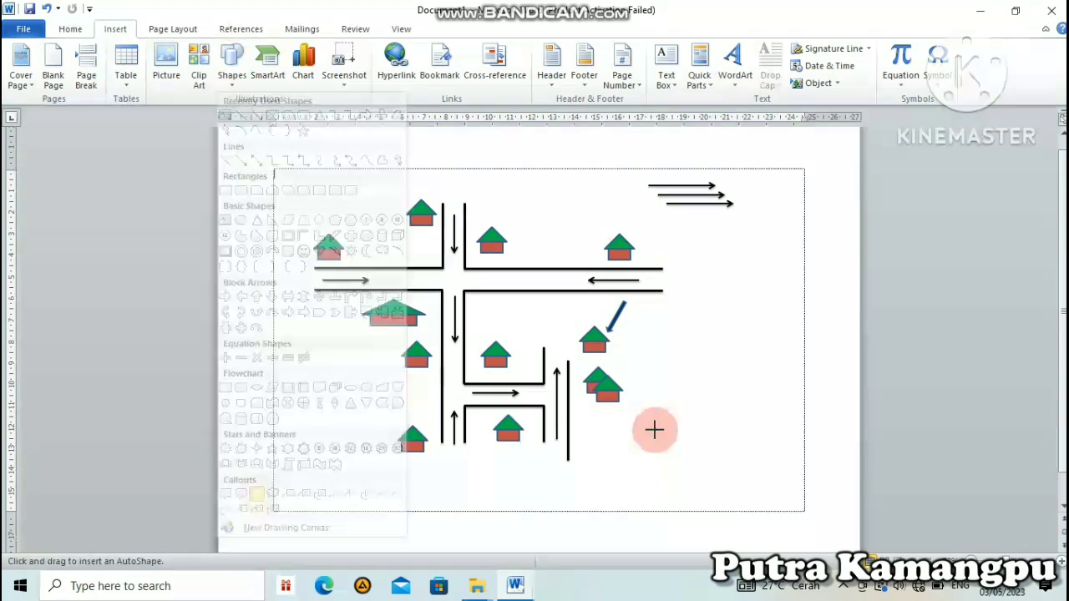
left_click(666, 356)
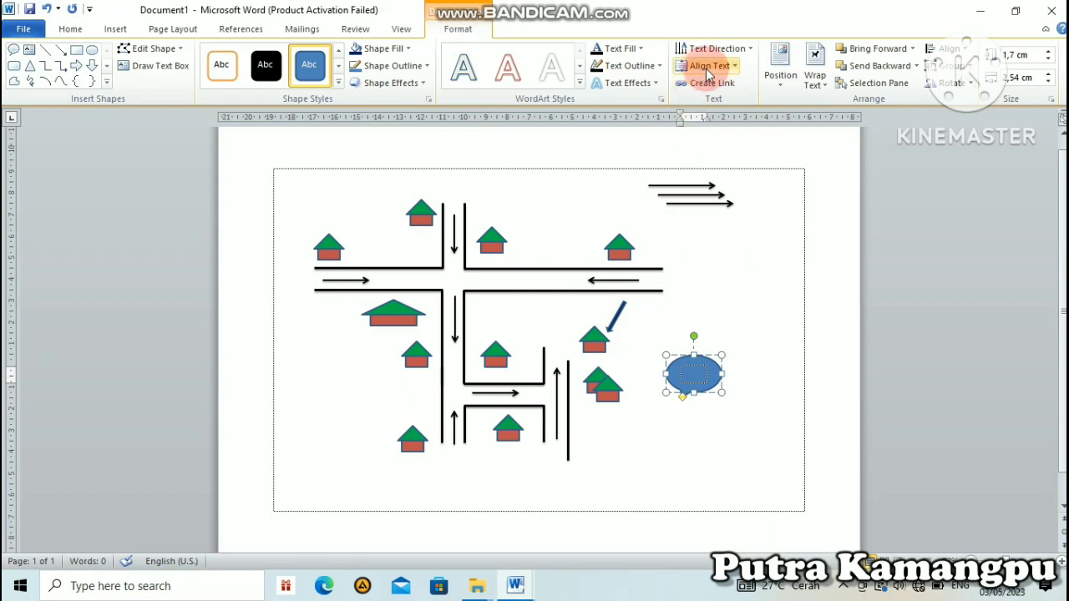
right_click(735, 66)
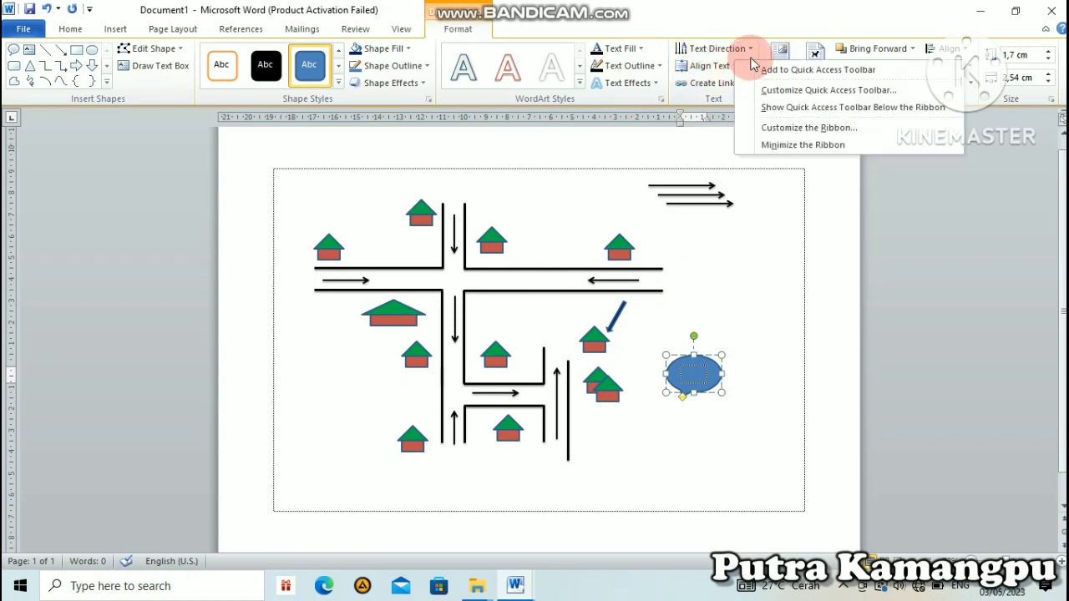
left_click(710, 65)
left_click(699, 97)
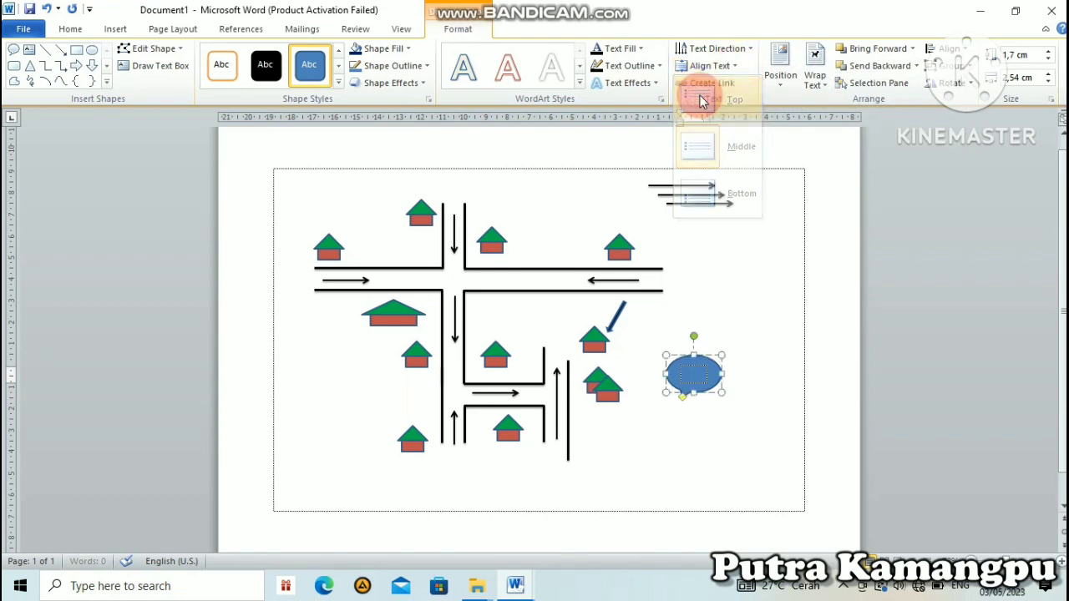
- Label the callout 'Lokasi Kemah' and angle its tail down-left
left_click(694, 376)
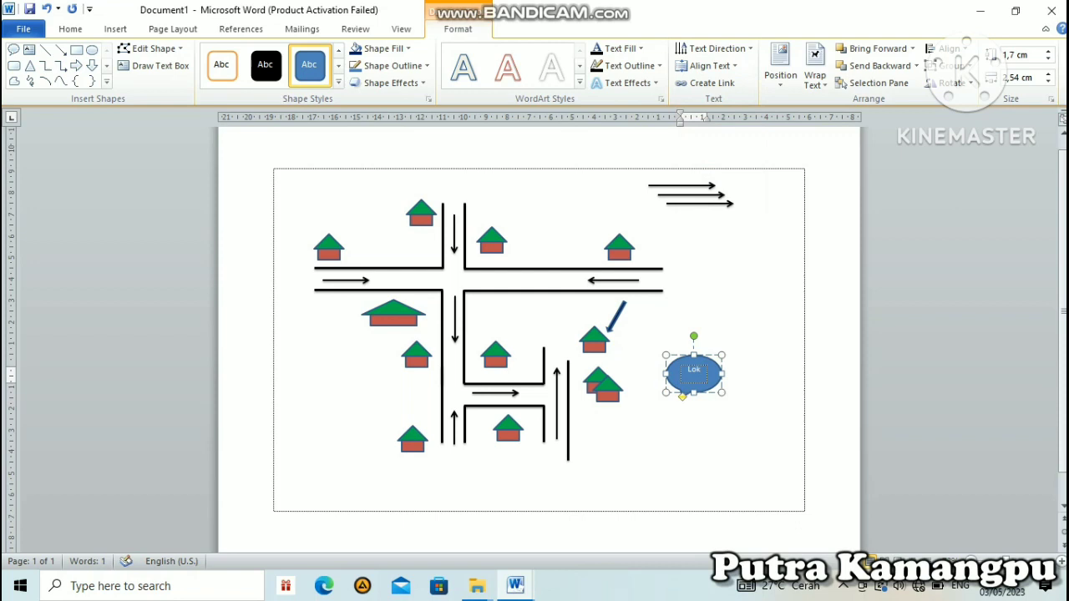
type("Lokasi Kereta")
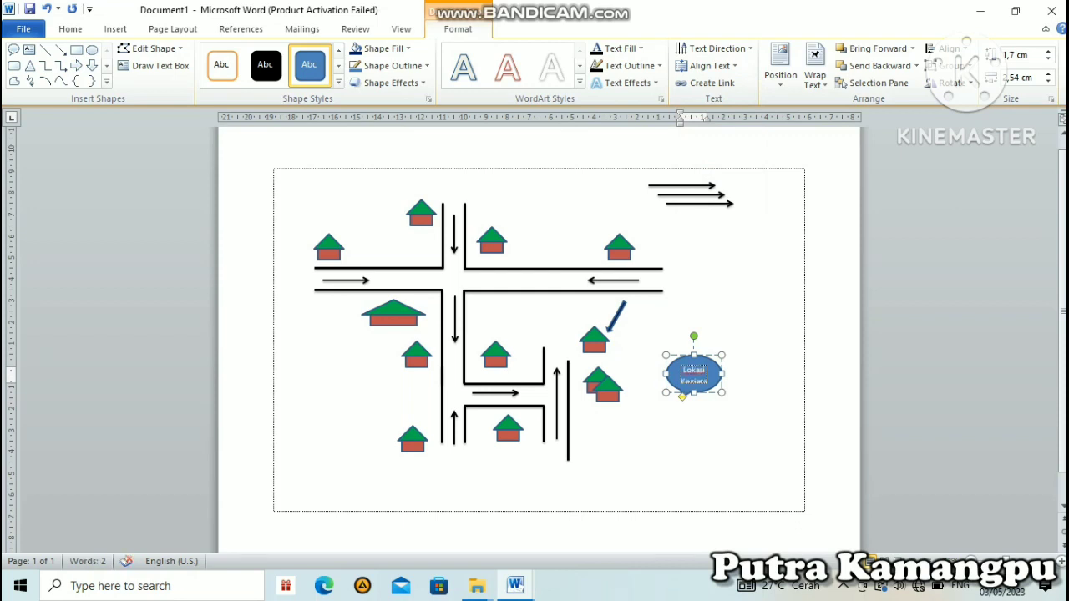
left_click(764, 389)
left_click(694, 374)
left_click(731, 384)
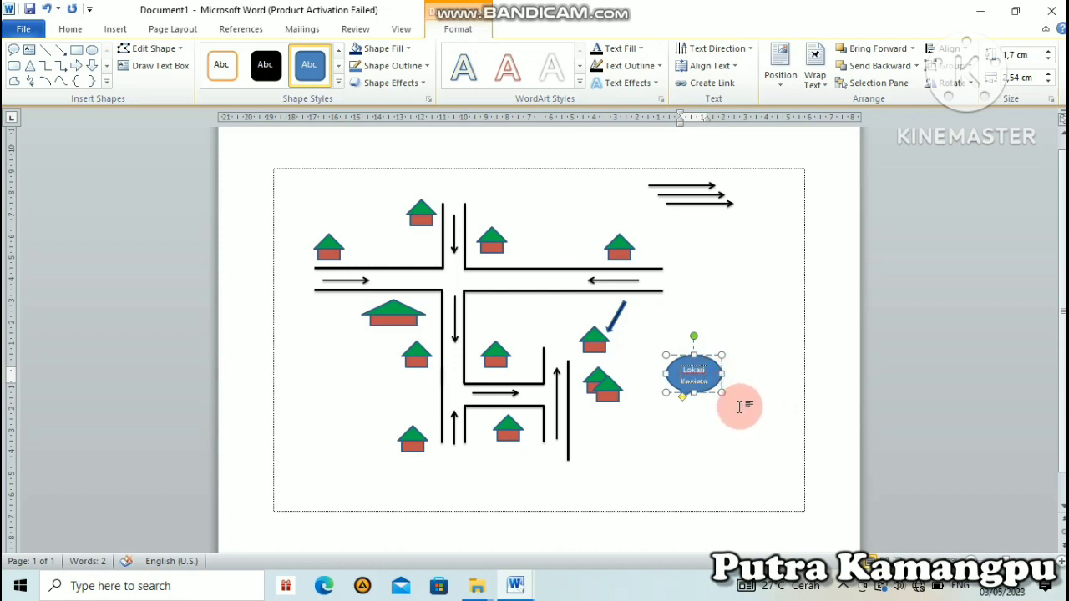
left_click_drag(732, 383, 666, 405)
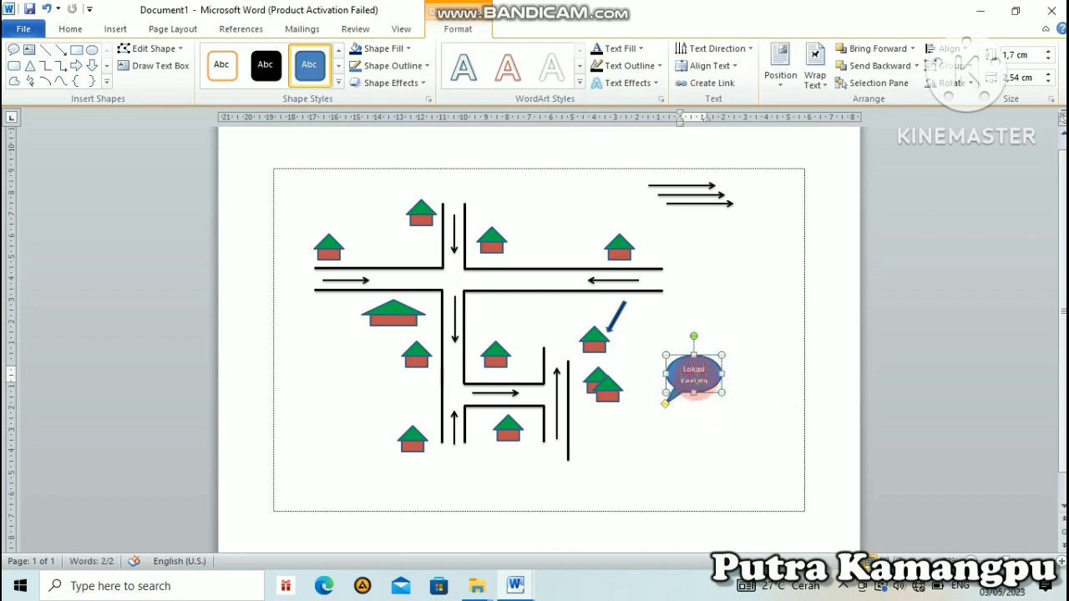
left_click(715, 372)
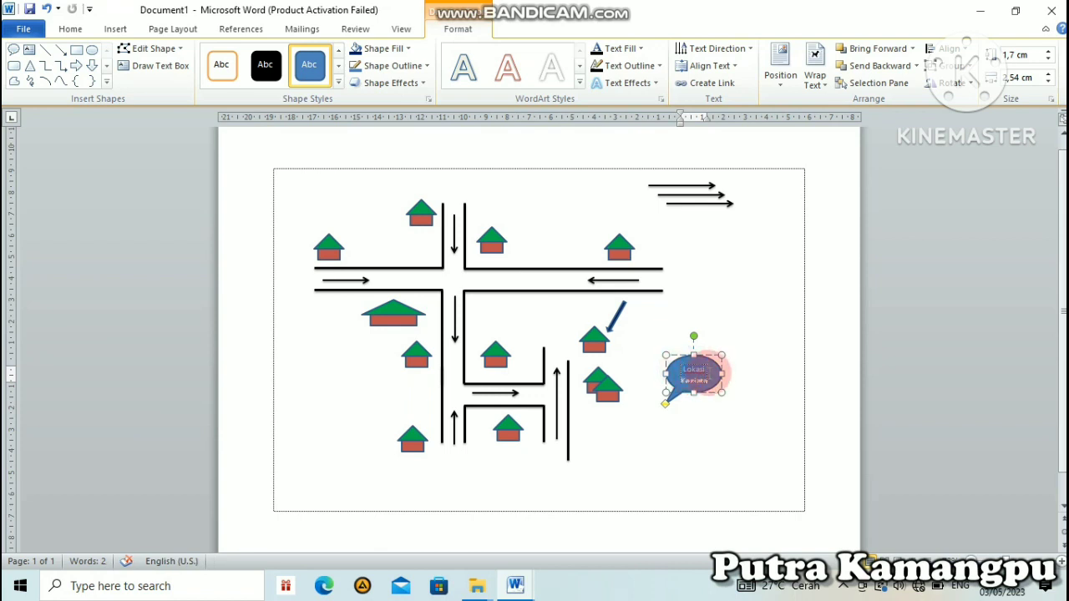
left_click(710, 380)
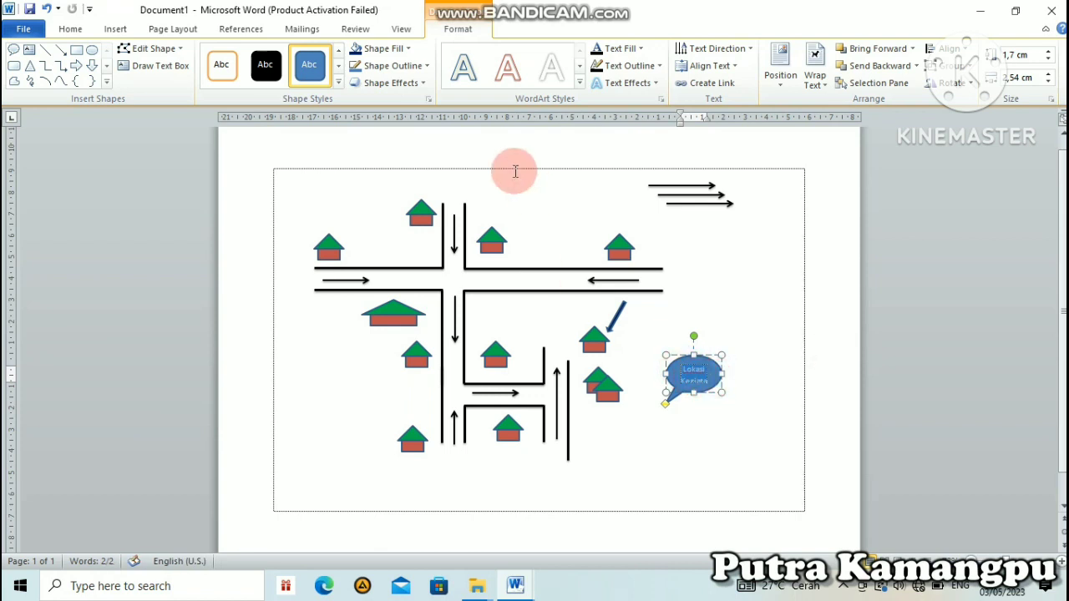
- Make the callout label bold, black Berlin Sans FB, then move the callout up beside the diagonal arrow
left_click(75, 31)
left_click(133, 77)
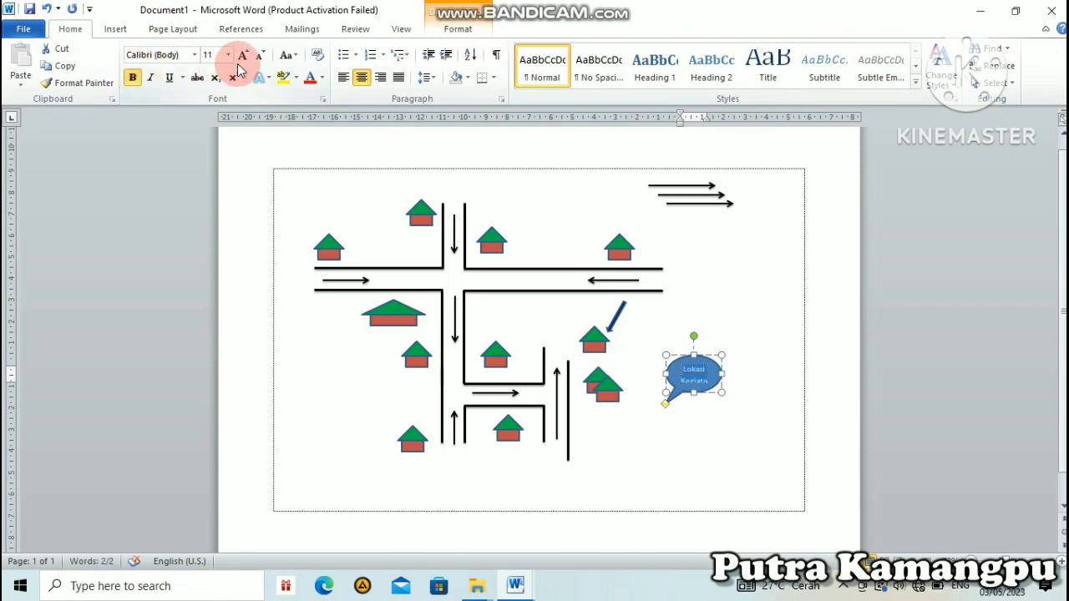
left_click(194, 55)
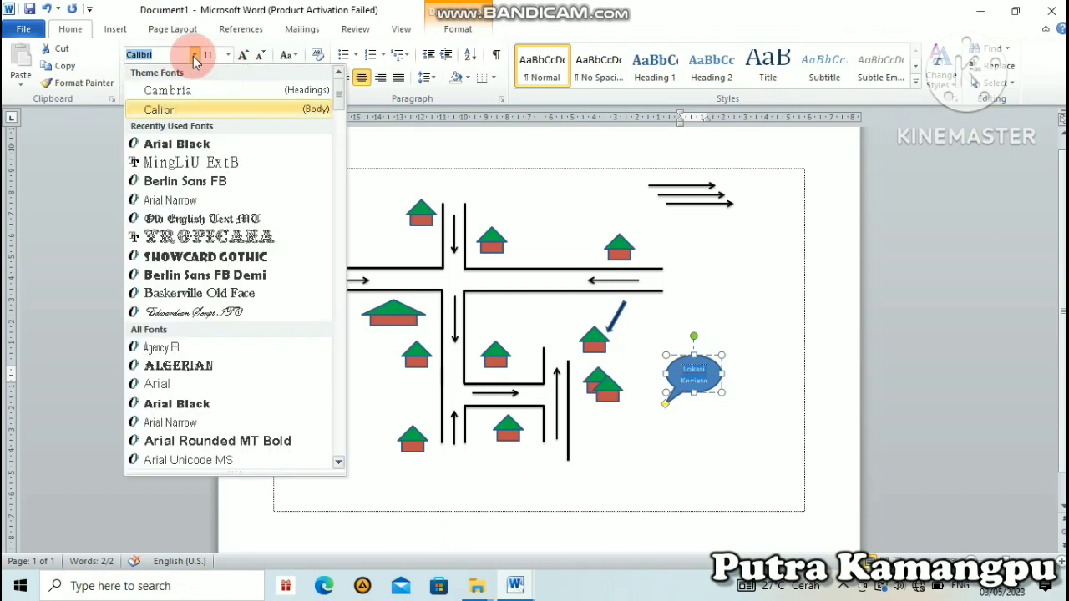
left_click(212, 187)
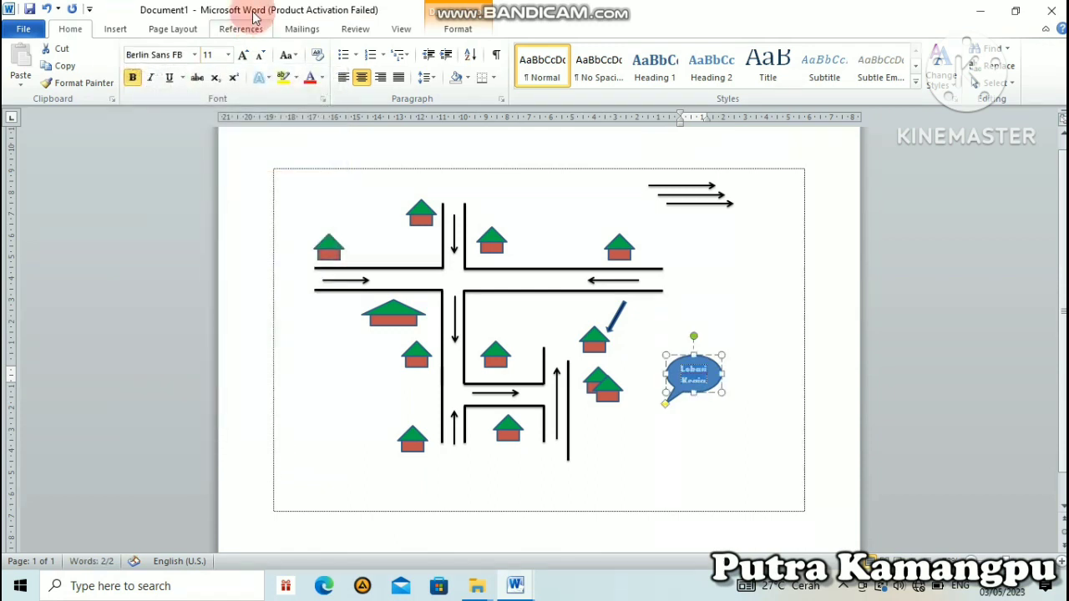
left_click(325, 79)
left_click(325, 131)
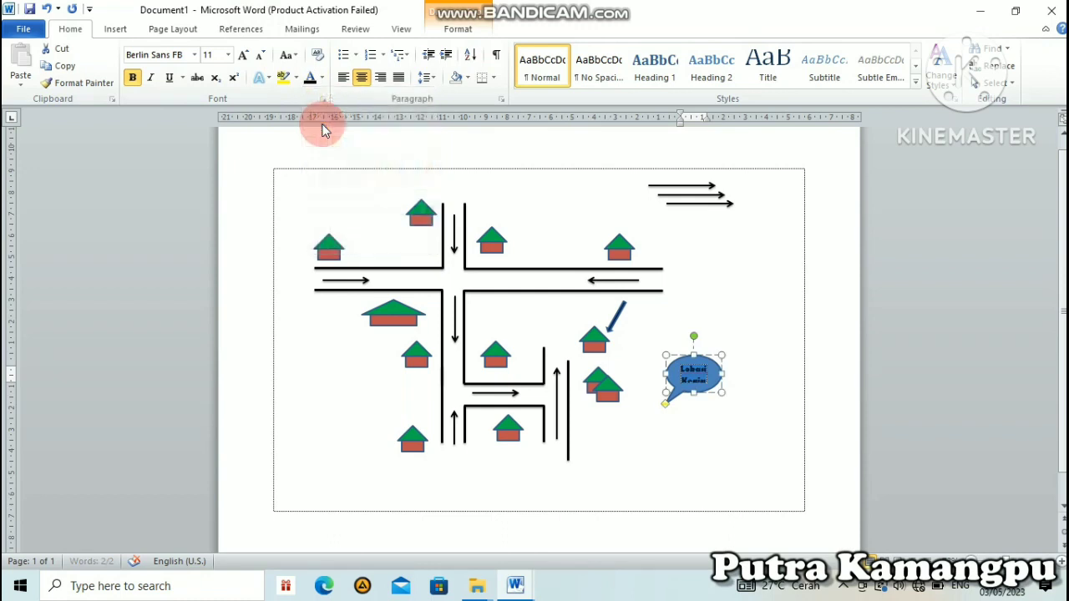
left_click(742, 400)
left_click_drag(718, 373, 676, 312)
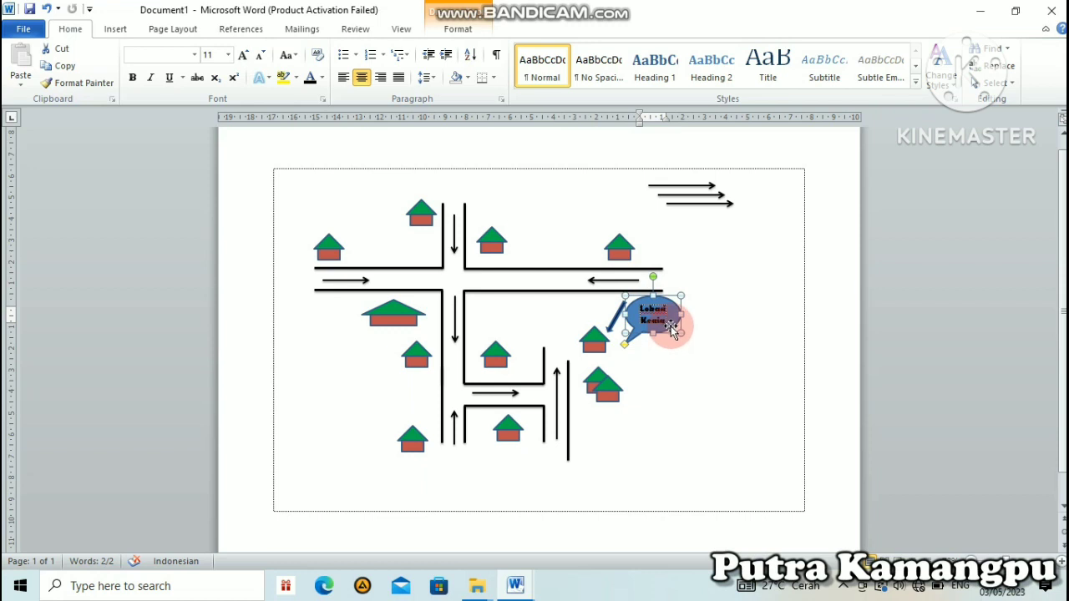
- Move the thin blue arrow between the road and the callout and tilt it to a slant
left_click(615, 316)
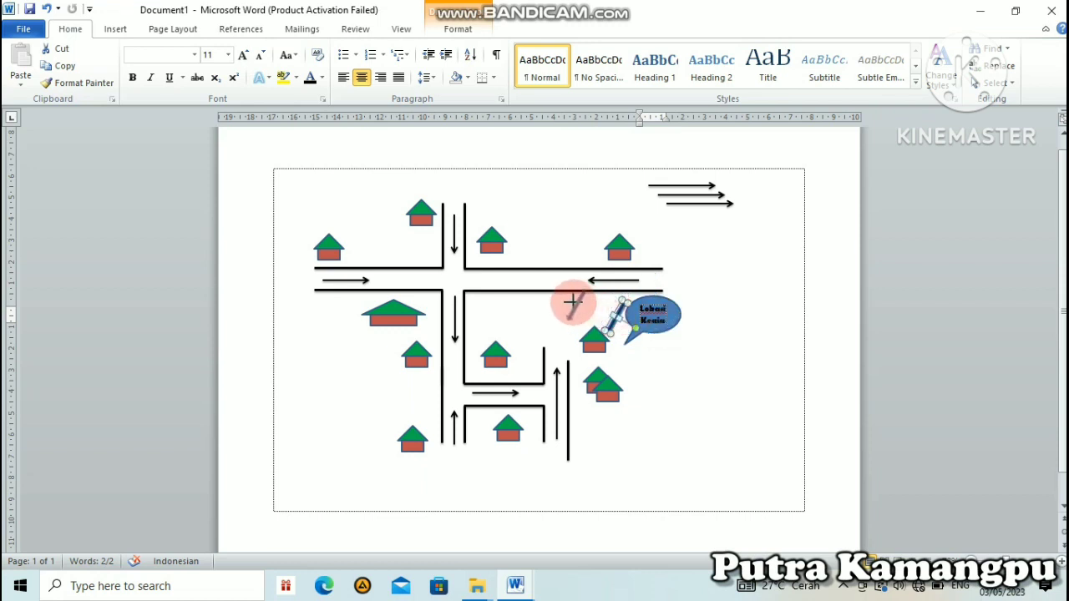
left_click_drag(571, 301, 569, 297)
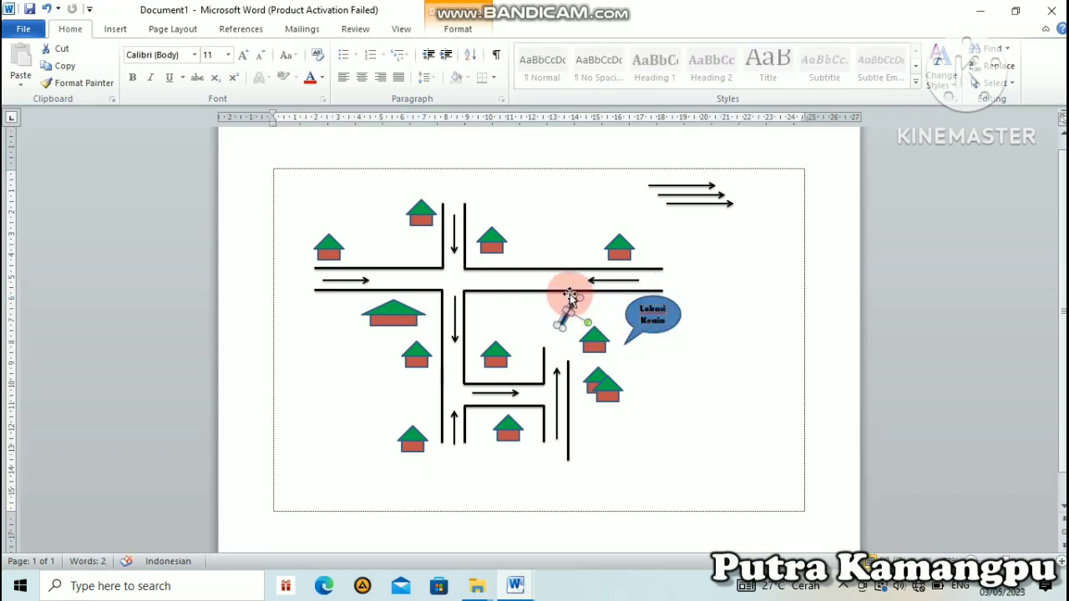
left_click_drag(568, 305, 585, 310)
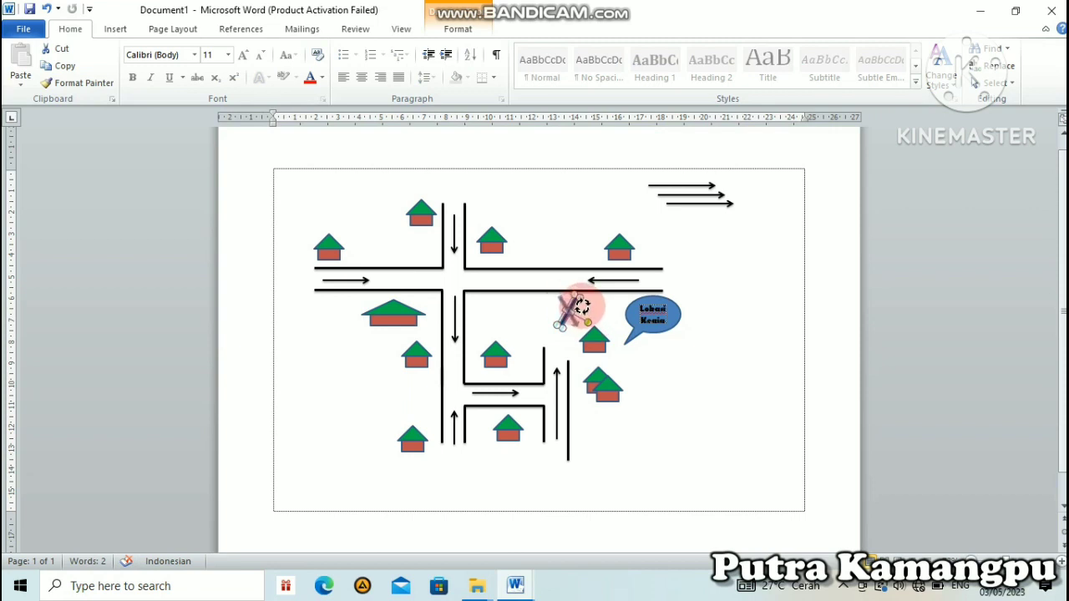
left_click_drag(581, 306, 575, 309)
left_click(670, 357)
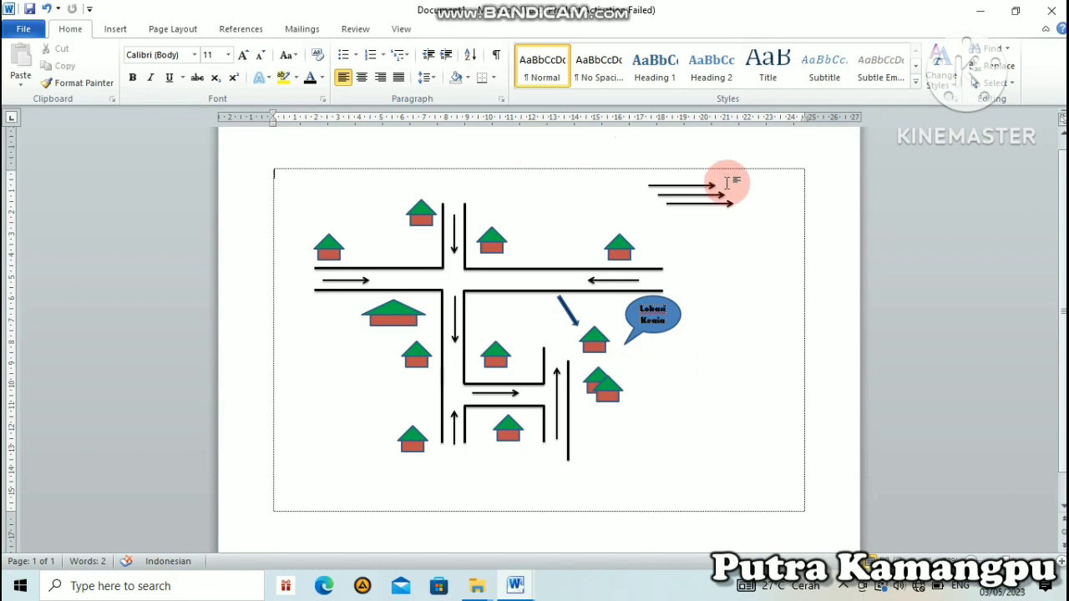
- Delete the three spare arrows stacked at the top right of the page
left_click(717, 205)
key("Delete")
left_click(718, 196)
key("Delete")
left_click(712, 185)
key("Delete")
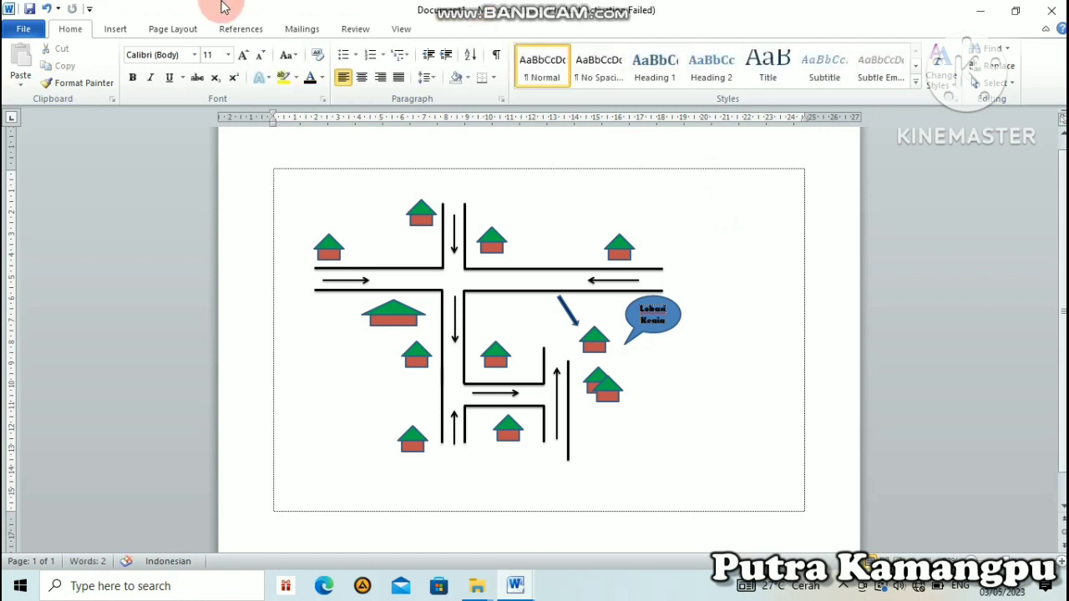
- Place a four-point star at the top right of the page
left_click(116, 30)
left_click(231, 63)
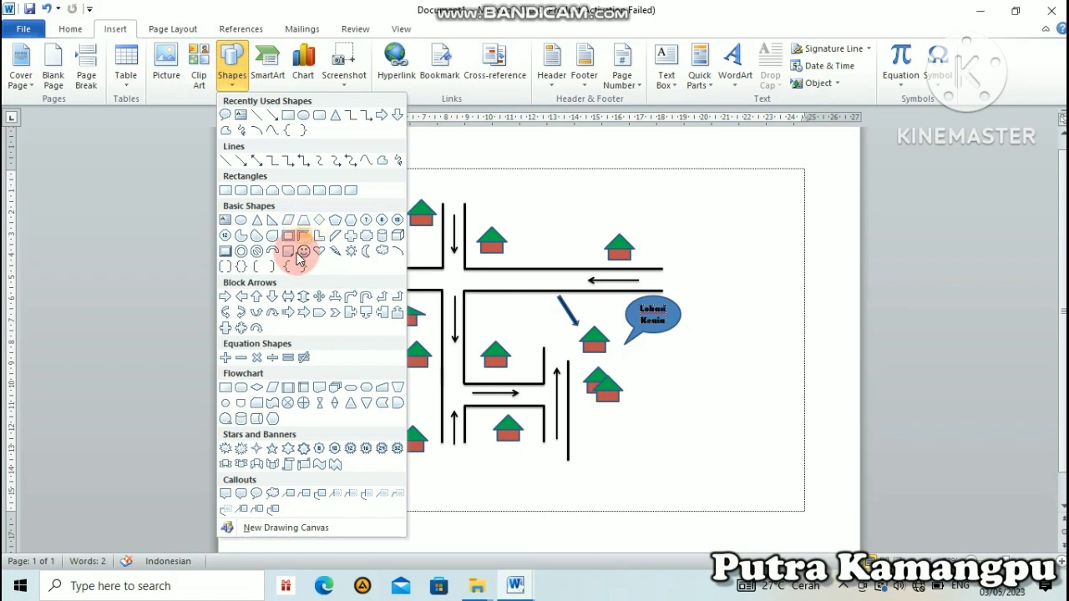
left_click(258, 451)
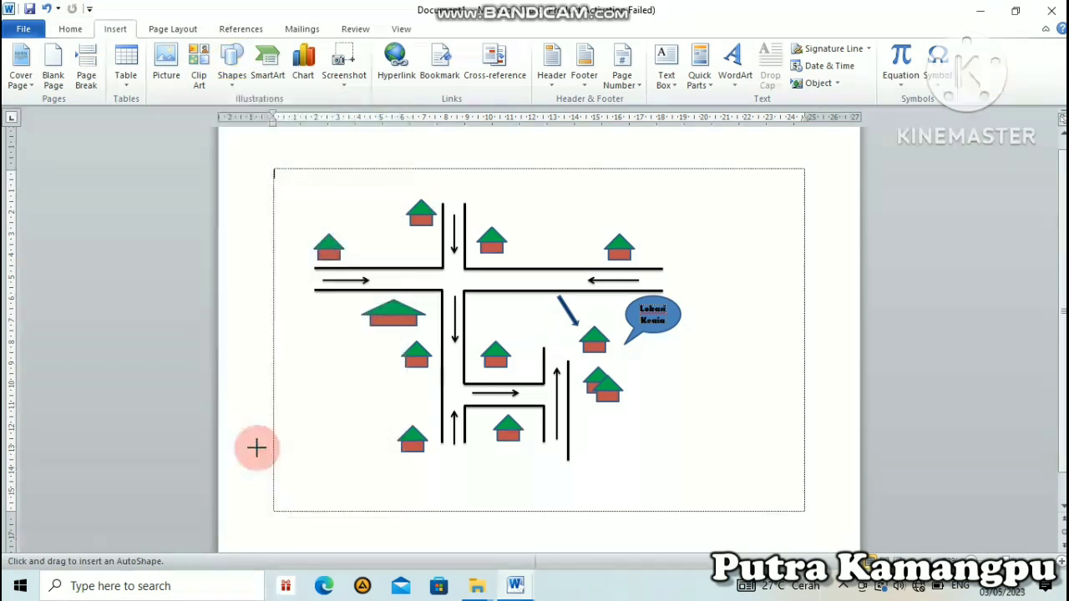
left_click(731, 197)
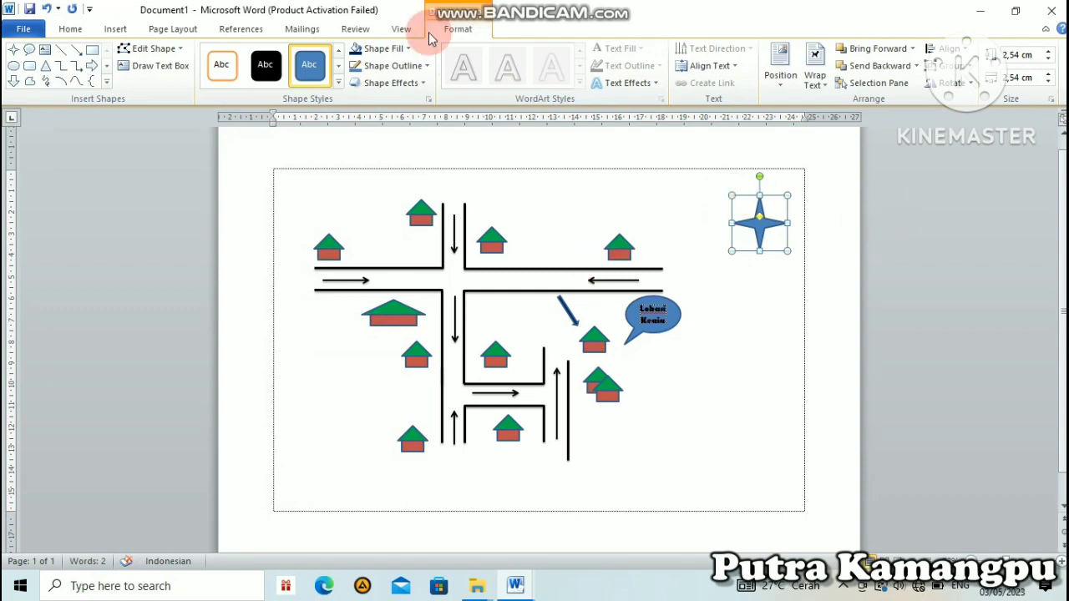
- Fill the star olive gold and remove its outline
left_click(410, 50)
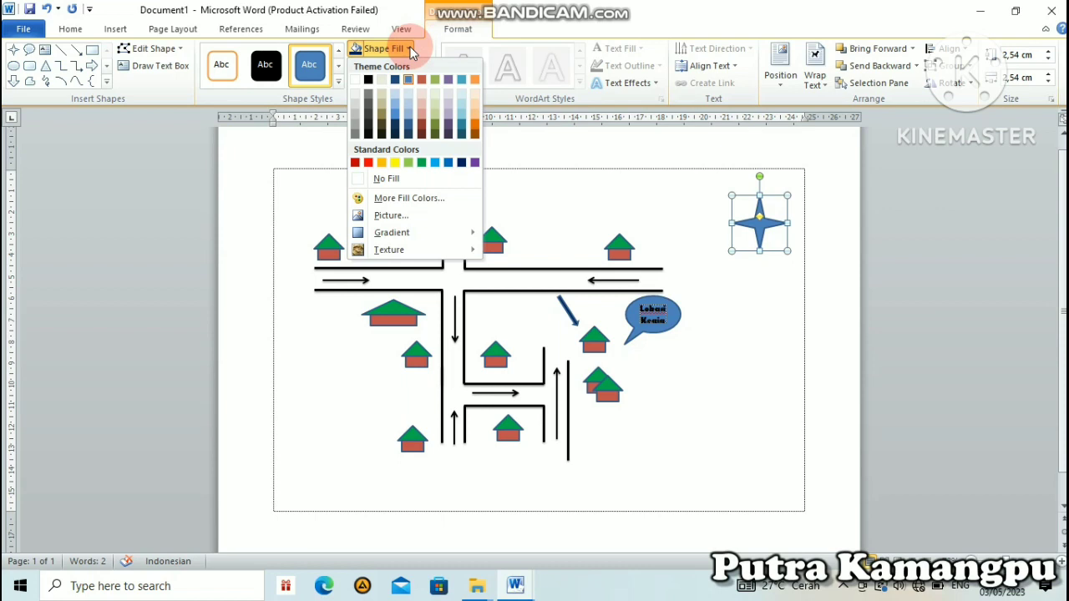
left_click(381, 120)
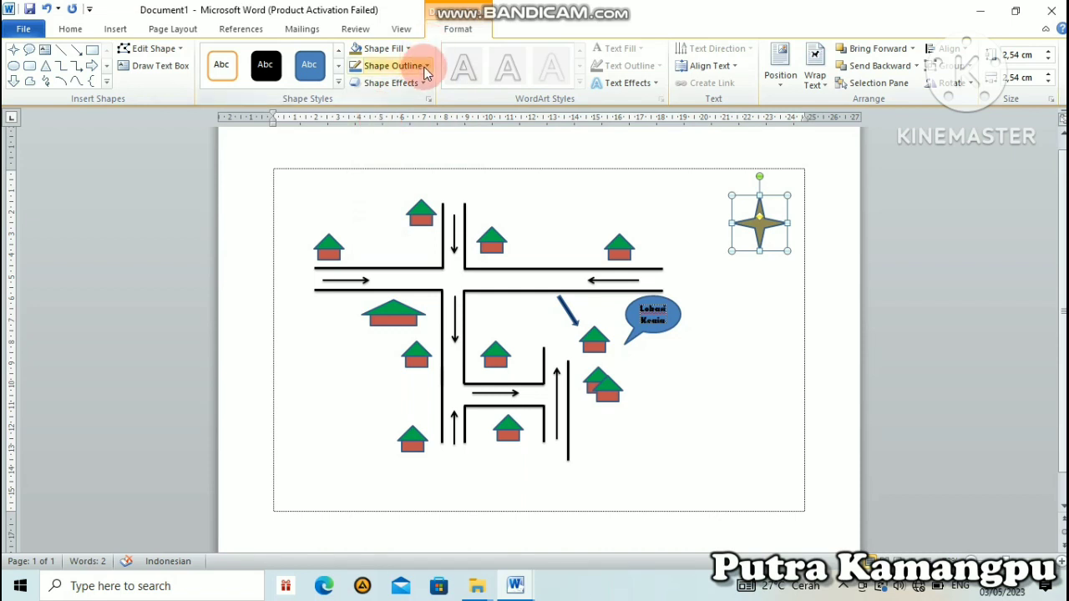
left_click(424, 66)
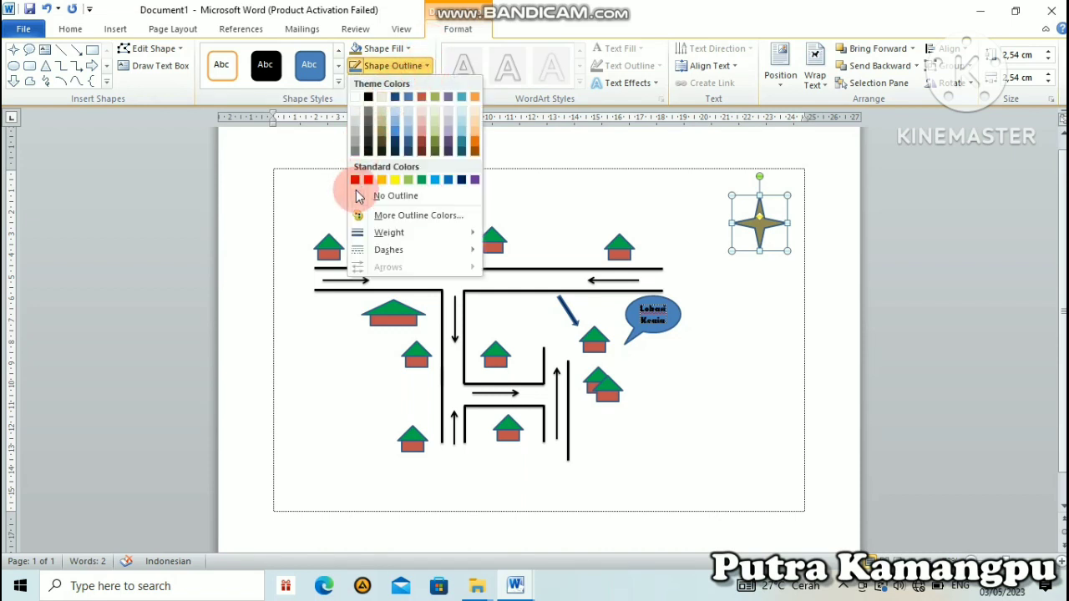
left_click(419, 67)
left_click(355, 180)
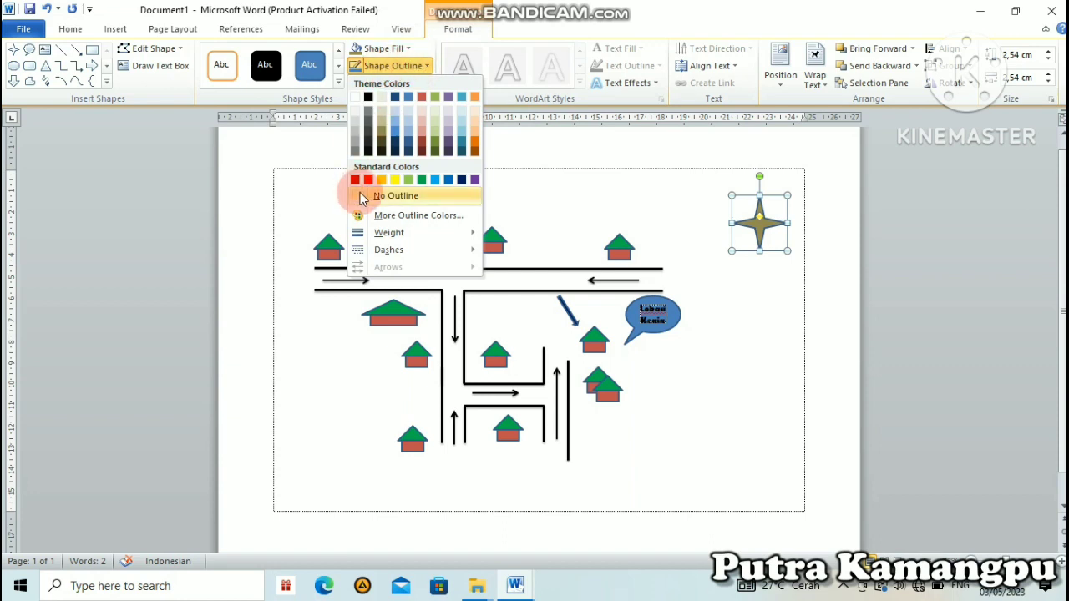
left_click(361, 198)
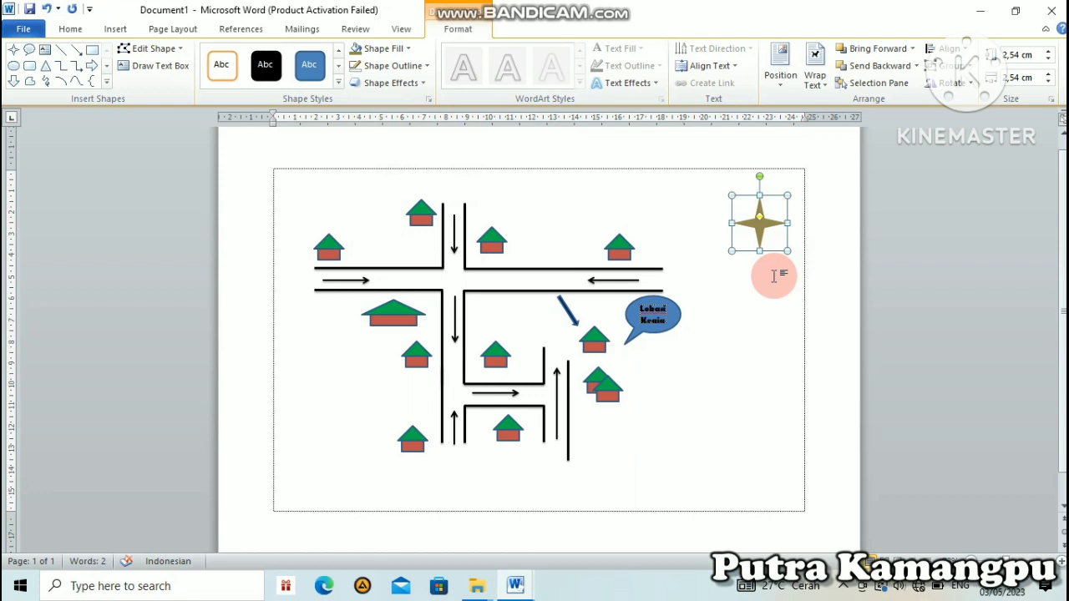
- Nudge the star right and down, shrink it slightly and tilt it about 30° clockwise
key("Right")
key("Down")
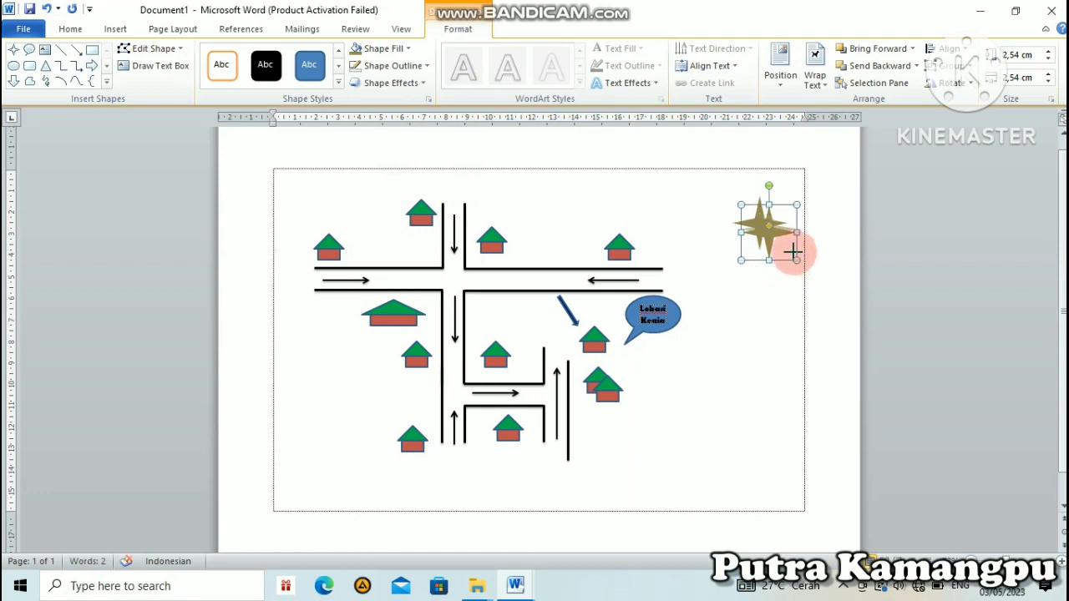
left_click_drag(799, 260, 787, 249)
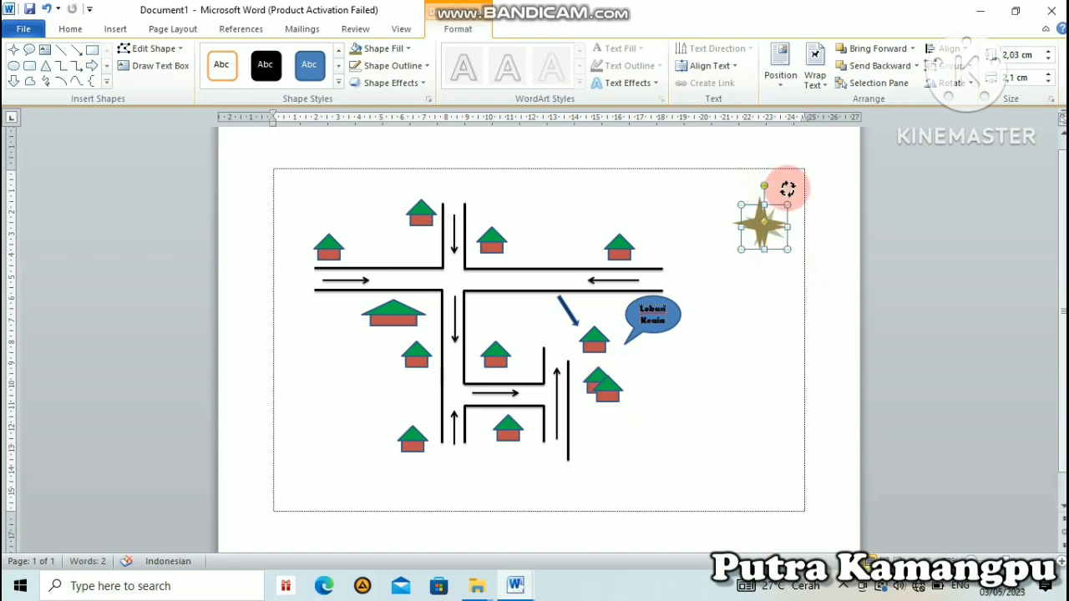
left_click_drag(788, 190, 787, 190)
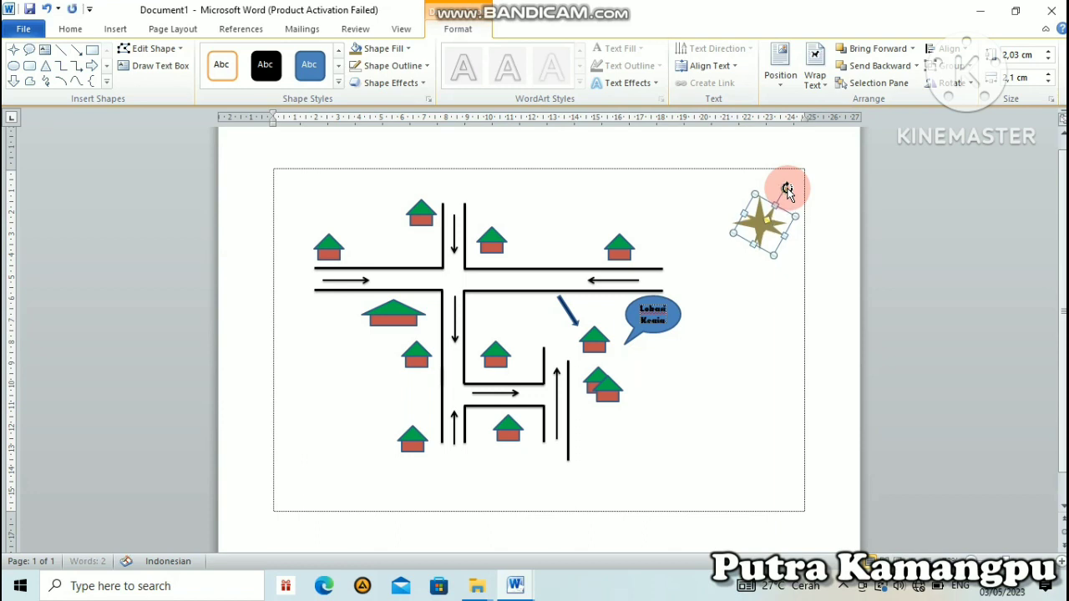
left_click_drag(788, 191, 800, 231)
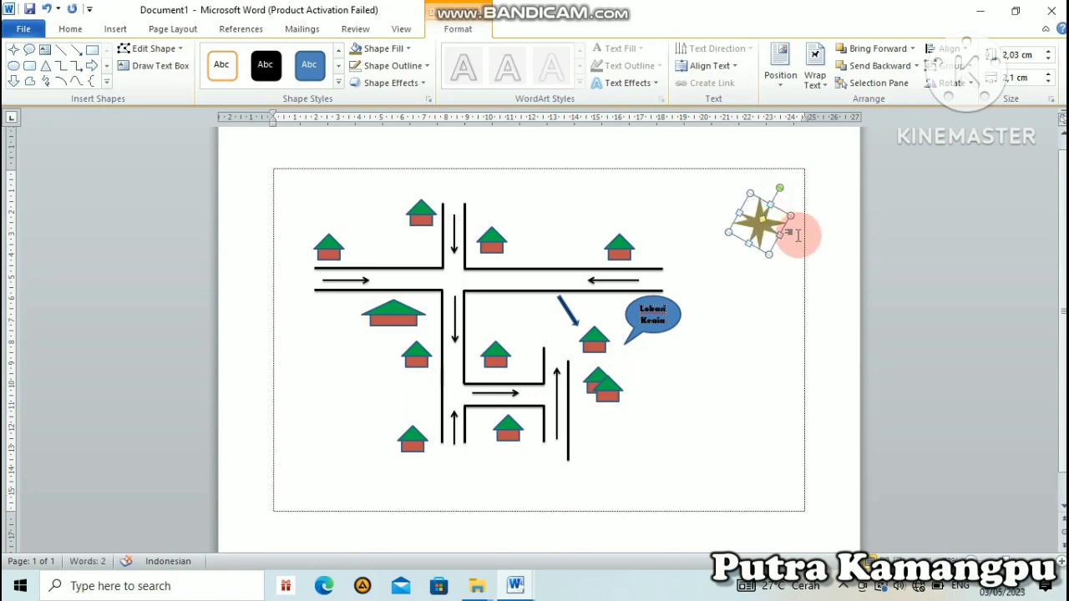
left_click(799, 315)
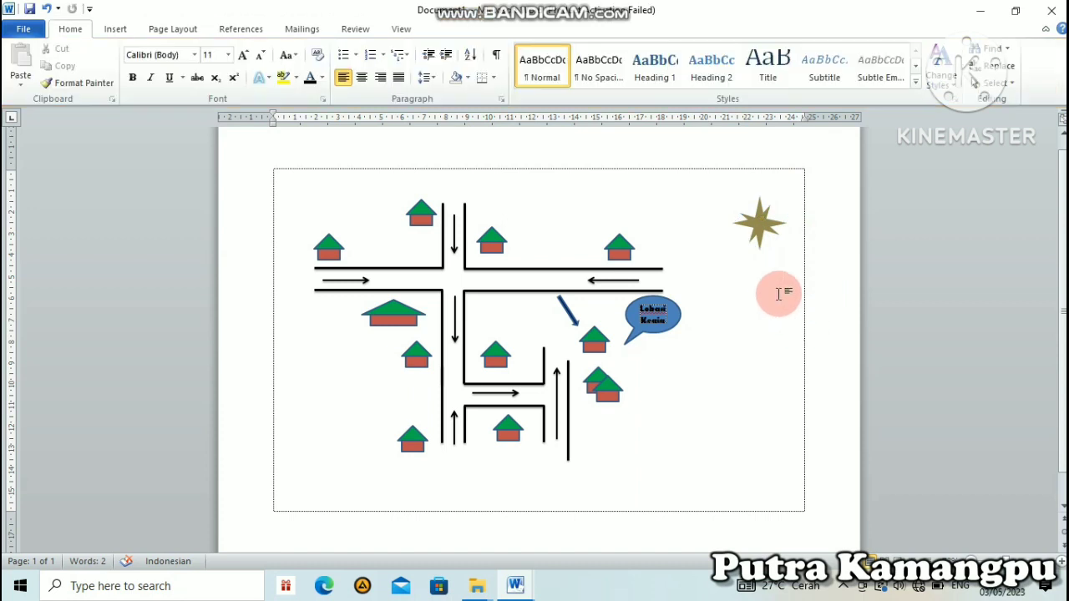
left_click(762, 238)
left_click_drag(788, 246, 791, 260)
left_click(756, 226)
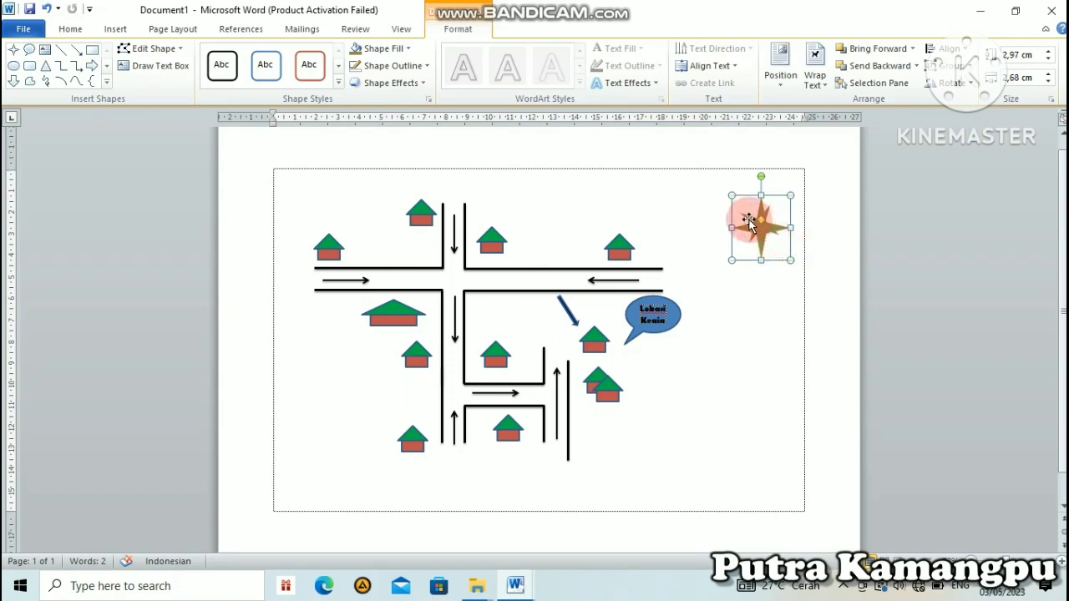
key("ctrl+z")
key("ctrl+z")
left_click_drag(746, 219, 747, 219)
left_click(769, 310)
left_click_drag(770, 310, 778, 304)
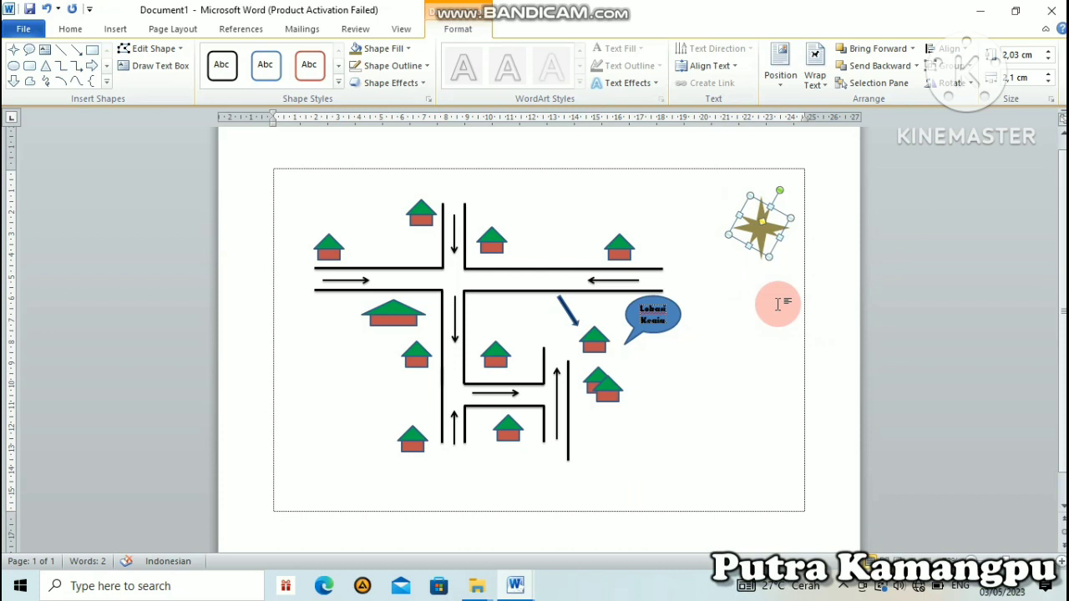
right_click(778, 306)
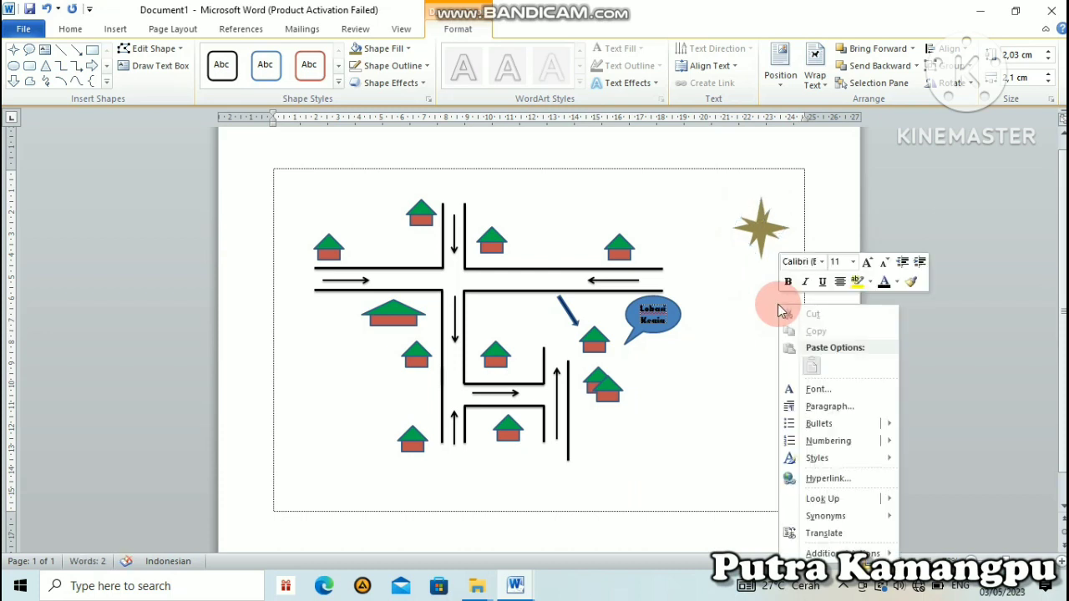
left_click(742, 301)
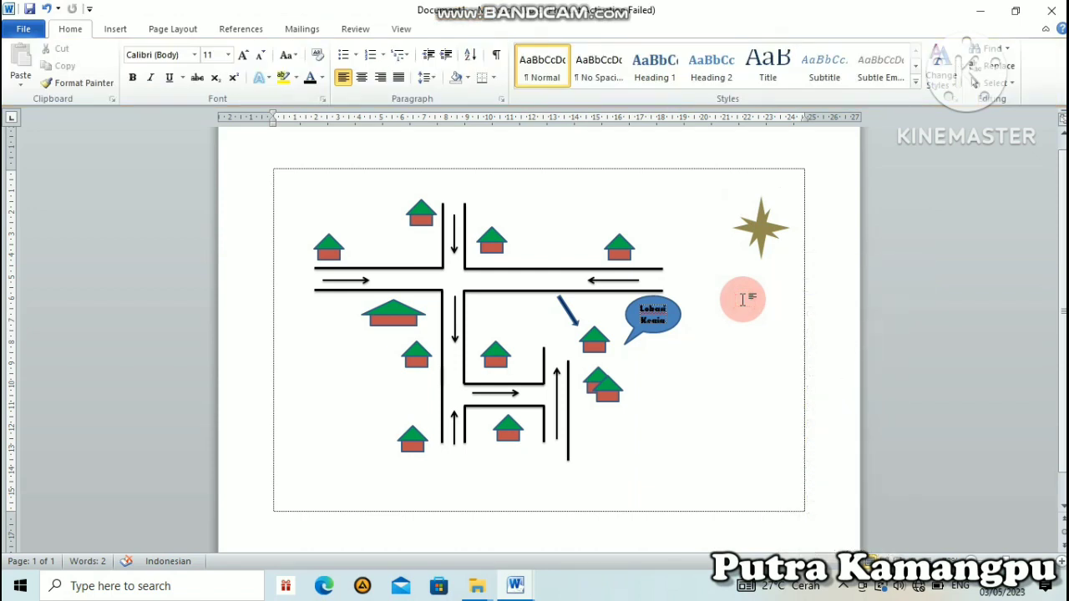